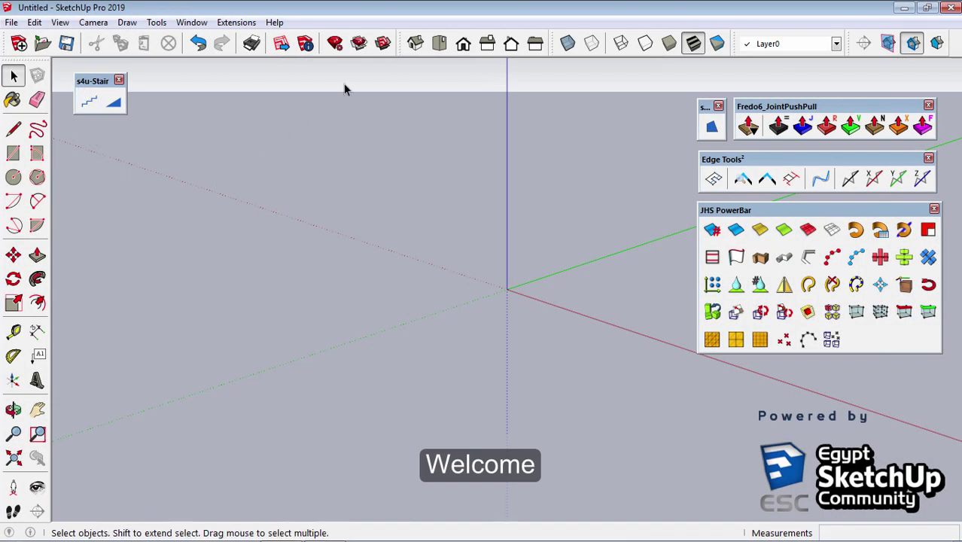
- Search the 3D Warehouse for 'cad stairs' and scroll the results to the curved Staircase model
left_click(373, 48)
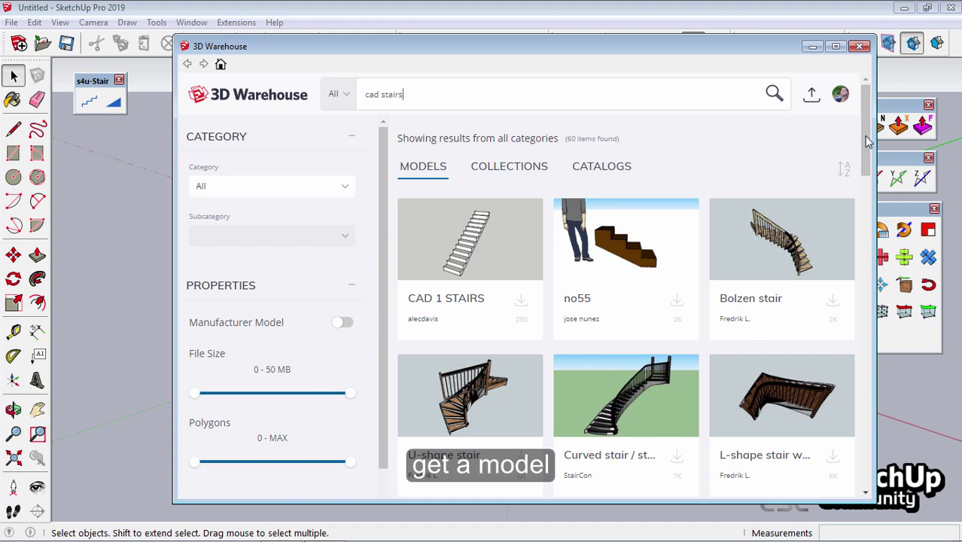
mouse_move(865, 125)
left_mouse_down()
mouse_move(871, 246)
mouse_move(857, 450)
left_mouse_up()
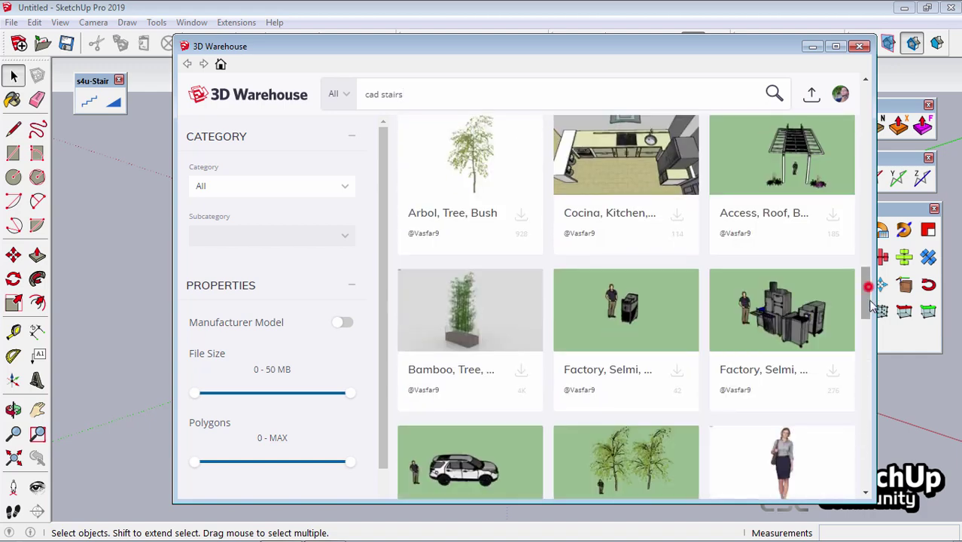
left_click_drag(870, 335, 871, 415)
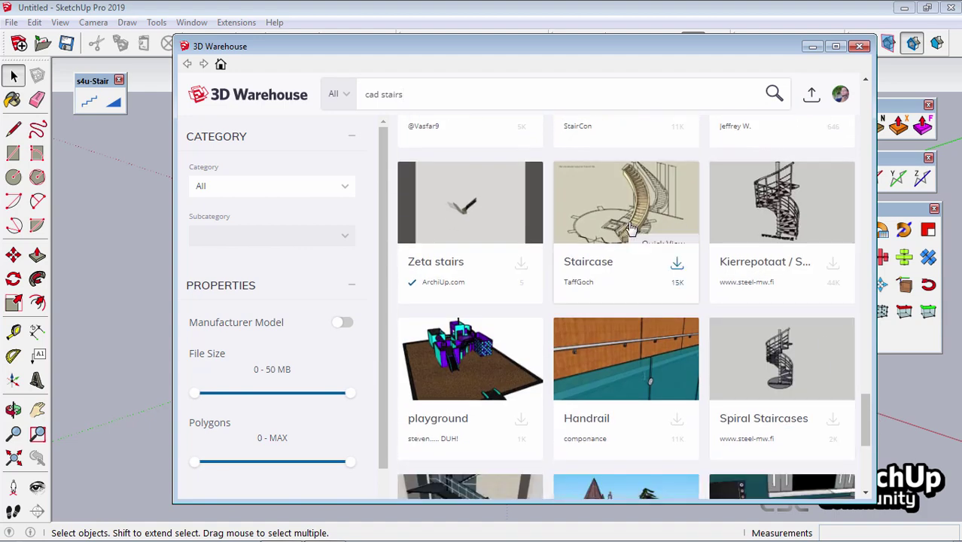
mouse_move(625, 203)
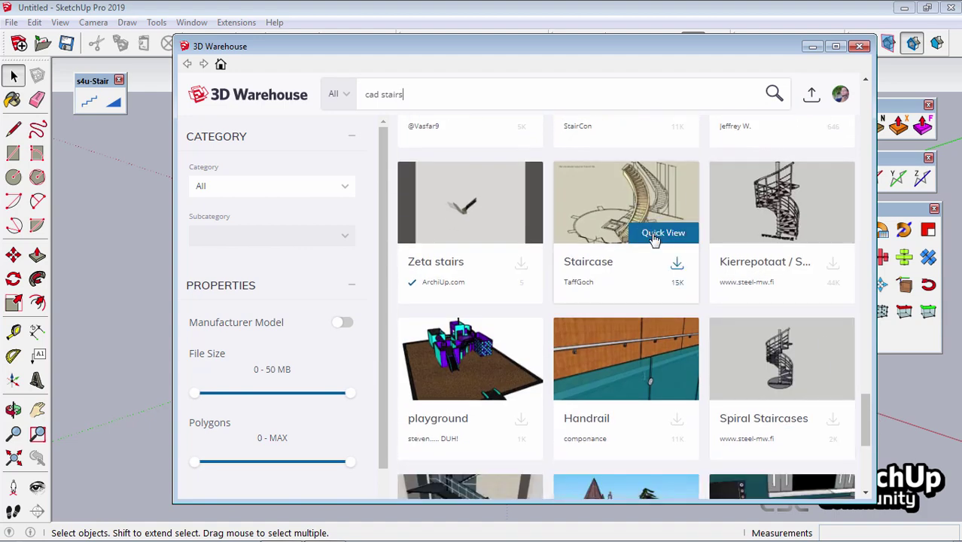
- Preview the Staircase model, like it, download it and confirm loading it into the model
left_click(654, 235)
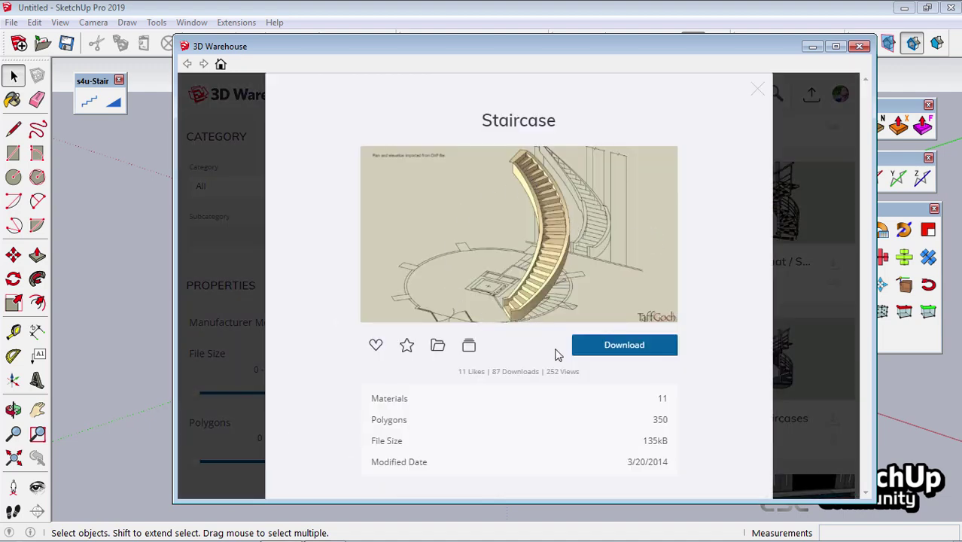
left_click(375, 349)
left_click(626, 347)
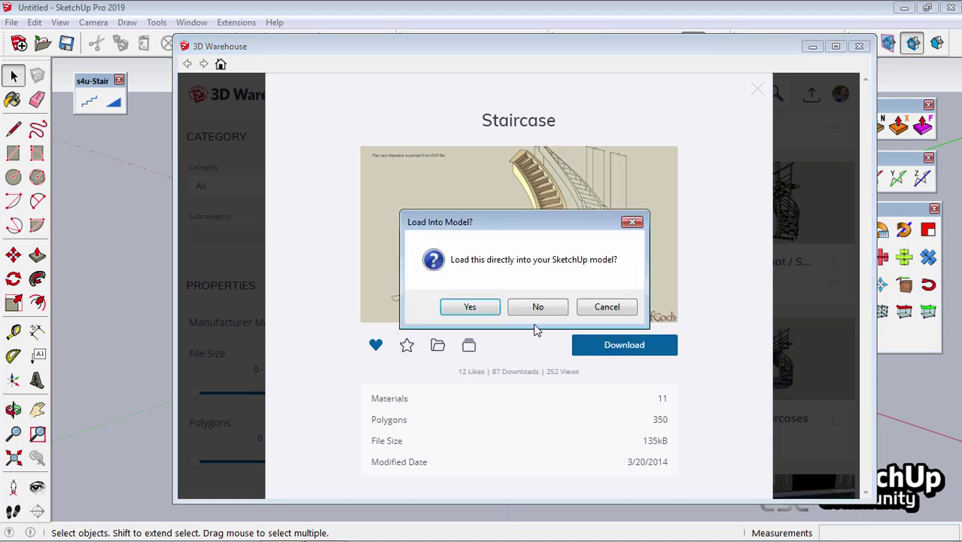
left_click(472, 307)
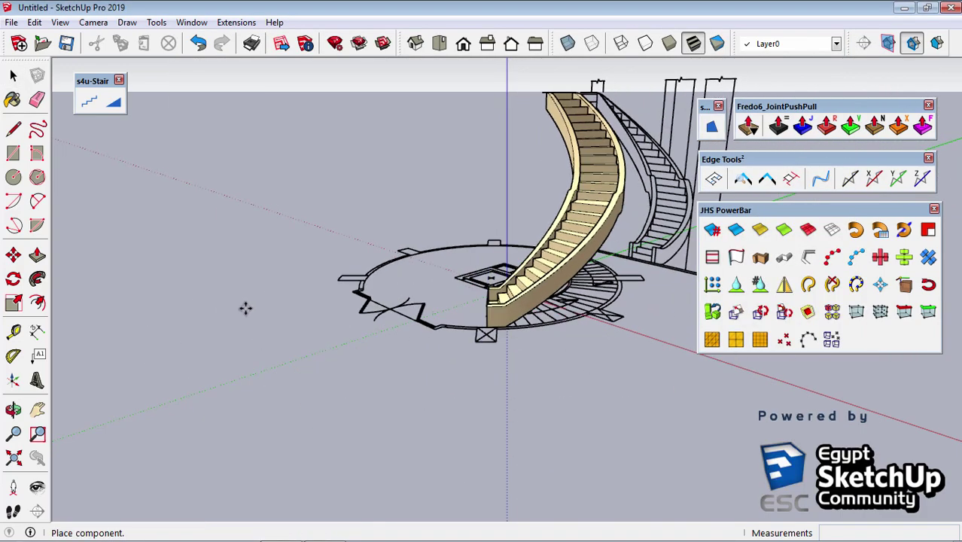
- Place the downloaded staircase component in the model
left_click(297, 319)
middle_click_drag(399, 284, 366, 444)
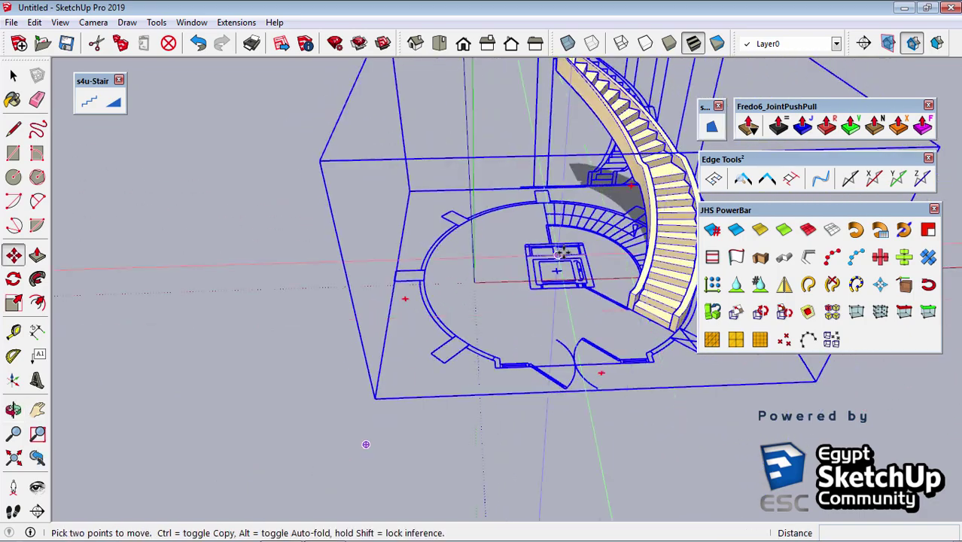
scroll(557, 254, "up", 5)
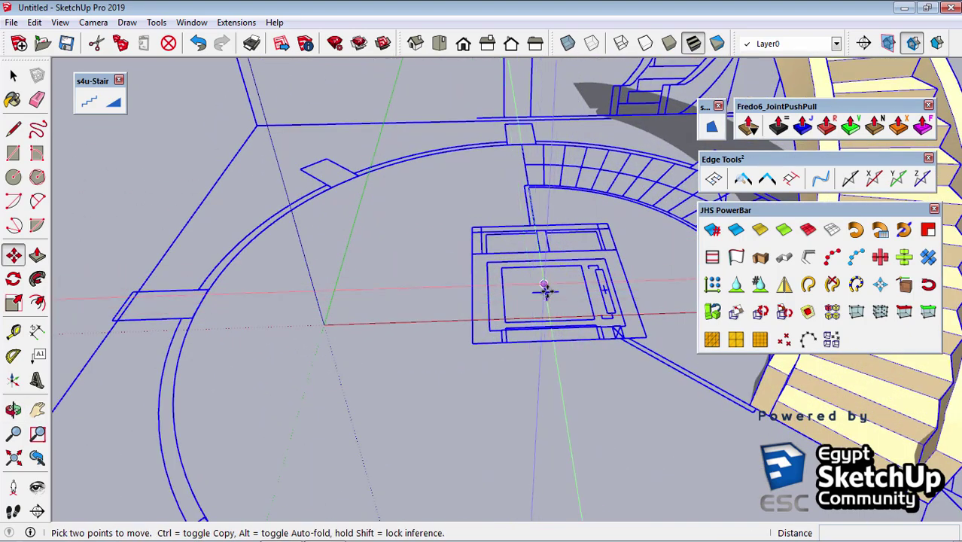
scroll(545, 289, "up", 2)
- Move the staircase so its small central square lands on the axes origin
left_click(543, 290)
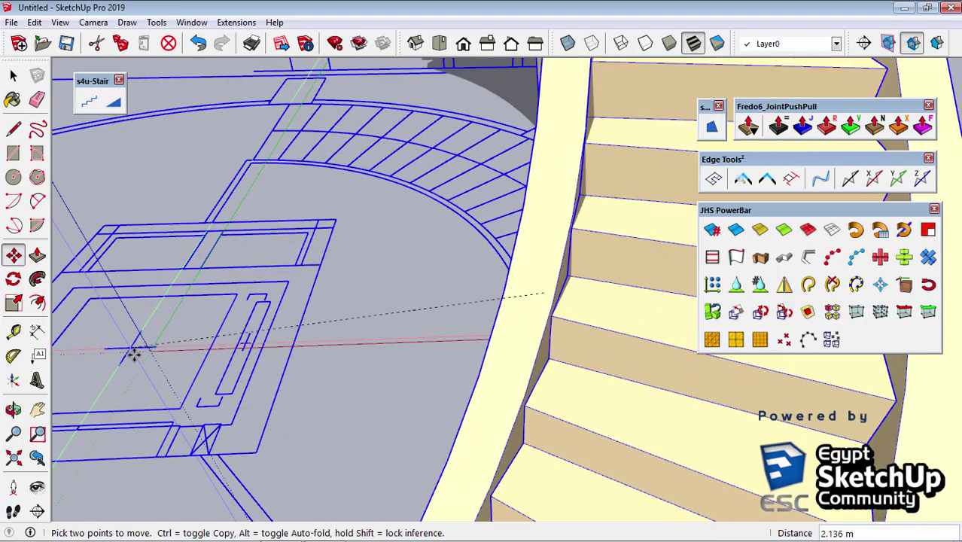
left_click(146, 350)
key("space")
scroll(399, 251, "down", 3)
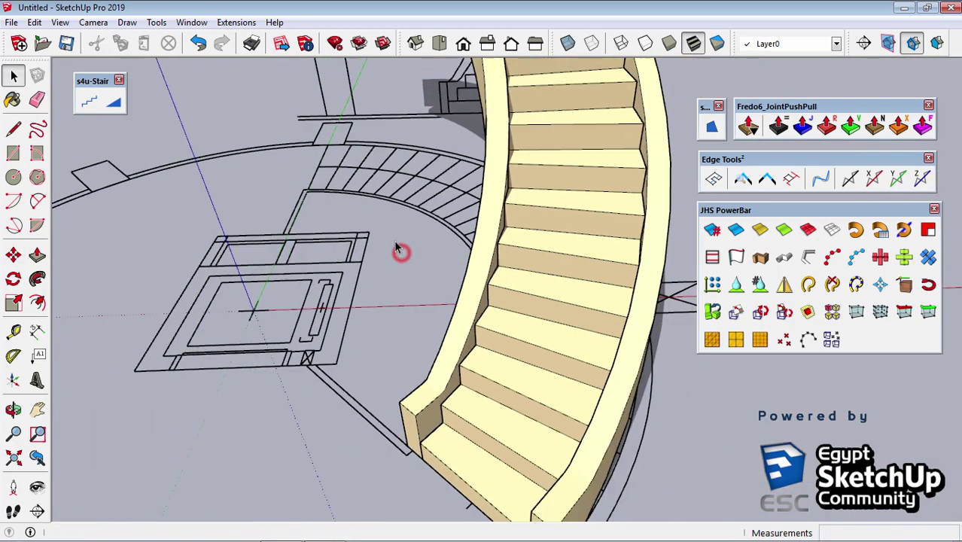
scroll(397, 249, "down", 3)
scroll(398, 249, "down", 2)
mouse_move(397, 249)
middle_mouse_down()
mouse_move(557, 128)
mouse_move(766, 146)
mouse_move(575, 170)
mouse_move(572, 315)
mouse_move(408, 372)
mouse_move(397, 388)
mouse_move(400, 370)
mouse_move(310, 178)
middle_mouse_up()
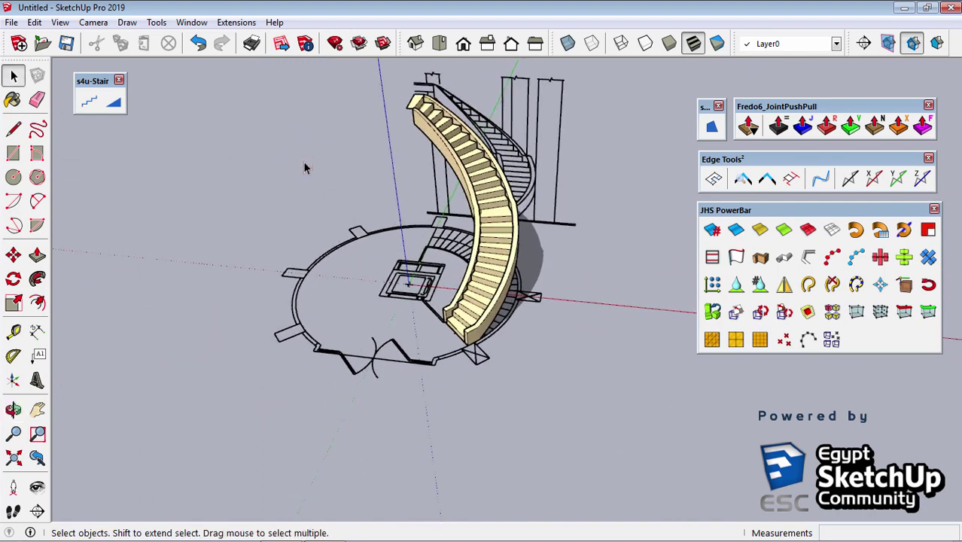
- Bring up the Default Tray beside the model and expand its Layers list
key("b")
mouse_move(803, 83)
left_mouse_down()
mouse_move(186, 167)
mouse_move(96, 166)
left_mouse_up()
left_click(102, 168)
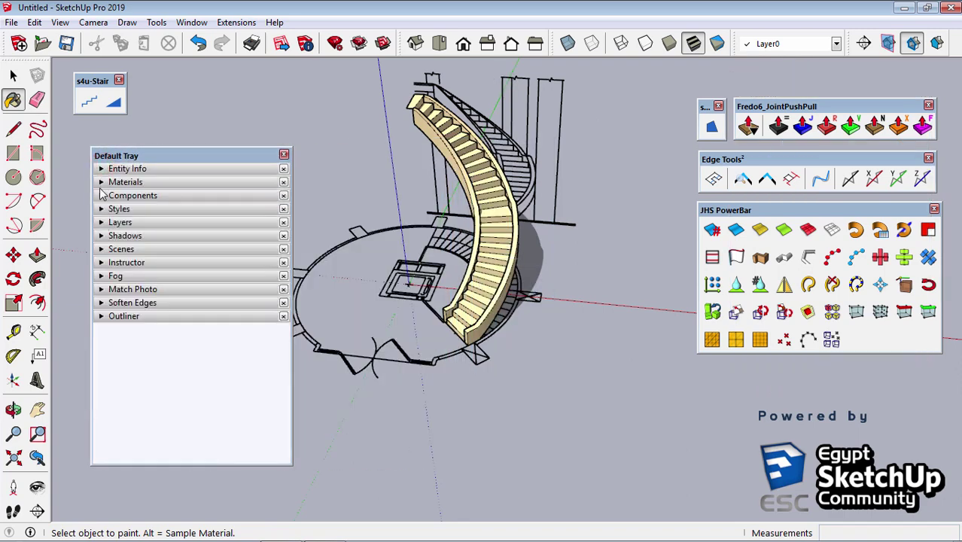
left_click(104, 222)
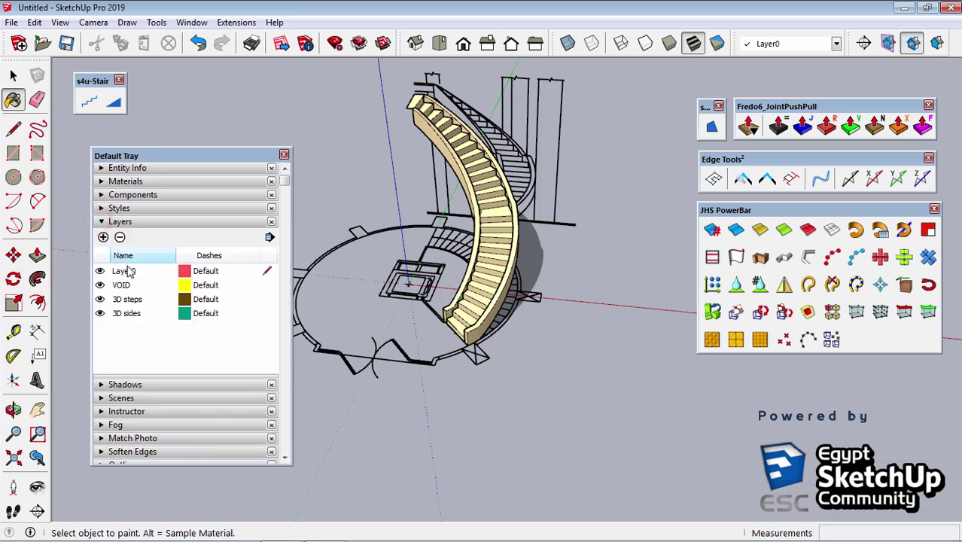
- Toggle the 3D sides, 3D steps and VOID layers, leaving 3D sides hidden
left_click(100, 315)
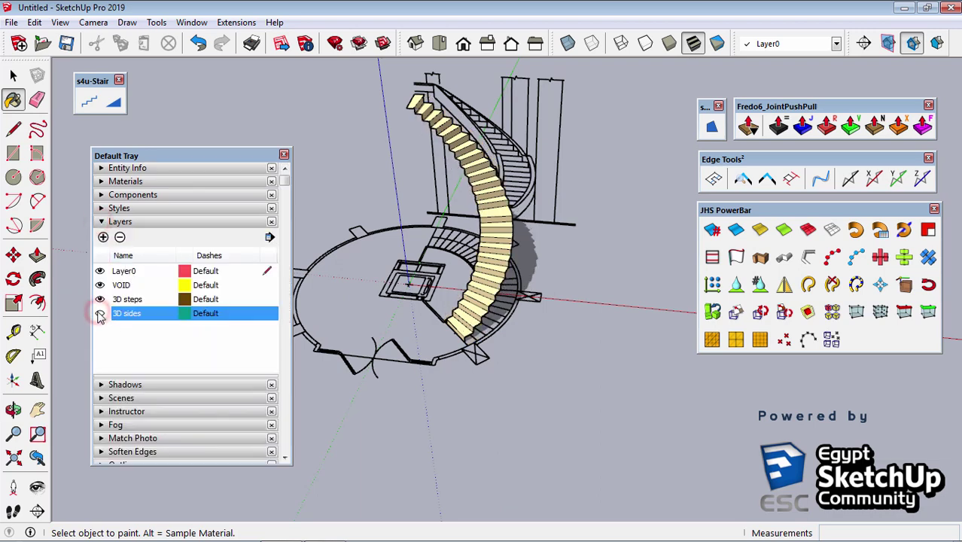
left_click(100, 314)
left_click(99, 300)
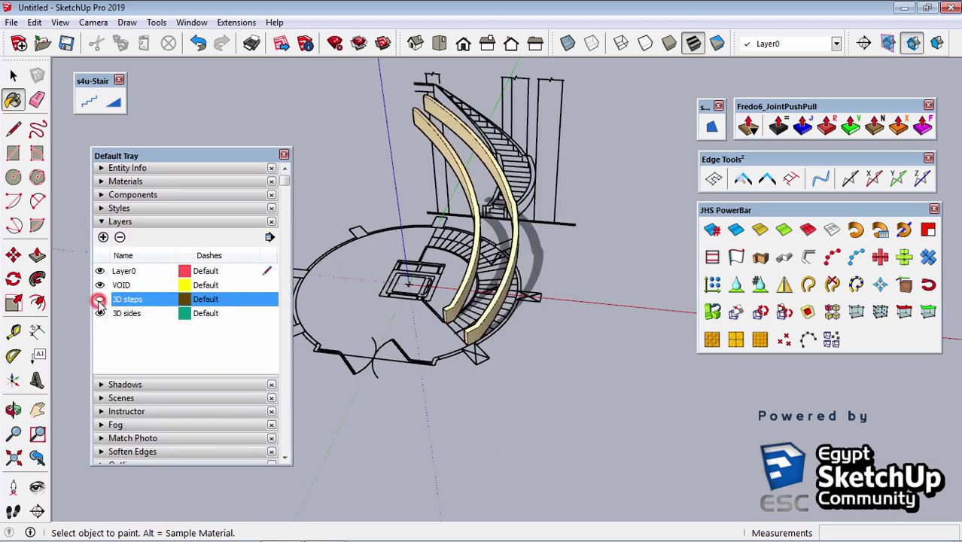
left_click(99, 300)
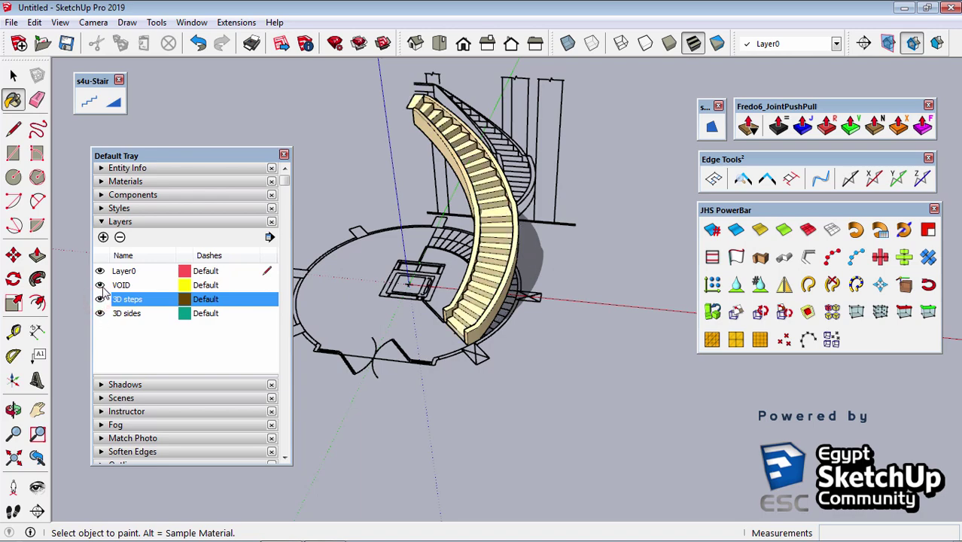
left_click(100, 286)
left_click(100, 285)
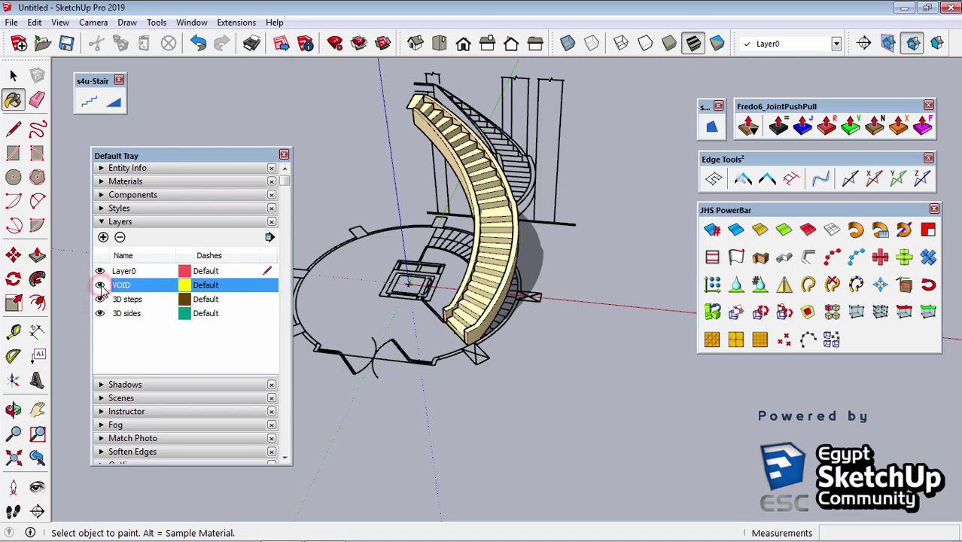
left_click(99, 313)
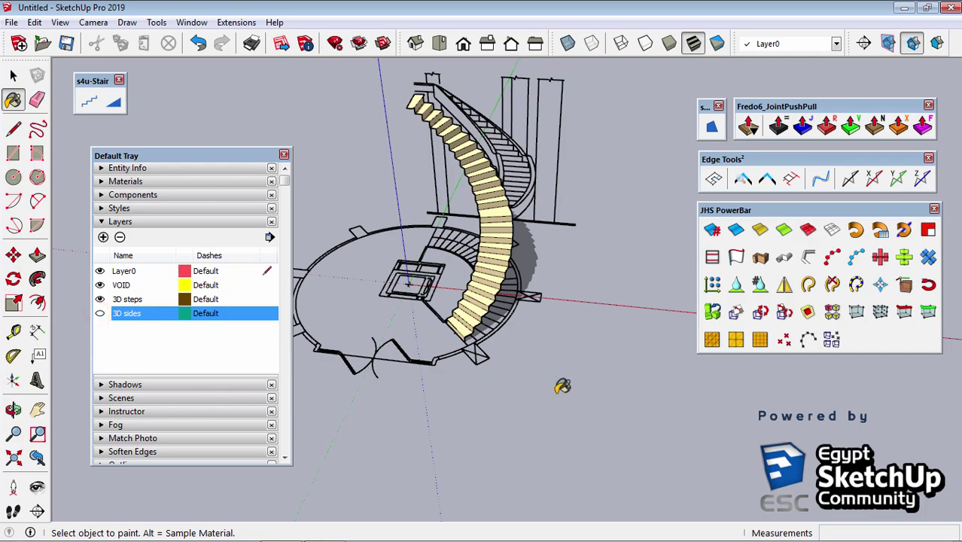
- Orbit and zoom around the staircase to inspect the exposed steps
mouse_move(561, 387)
middle_mouse_down()
mouse_move(485, 151)
mouse_move(484, 308)
middle_mouse_up()
scroll(484, 309, "up", 3)
scroll(483, 308, "up", 3)
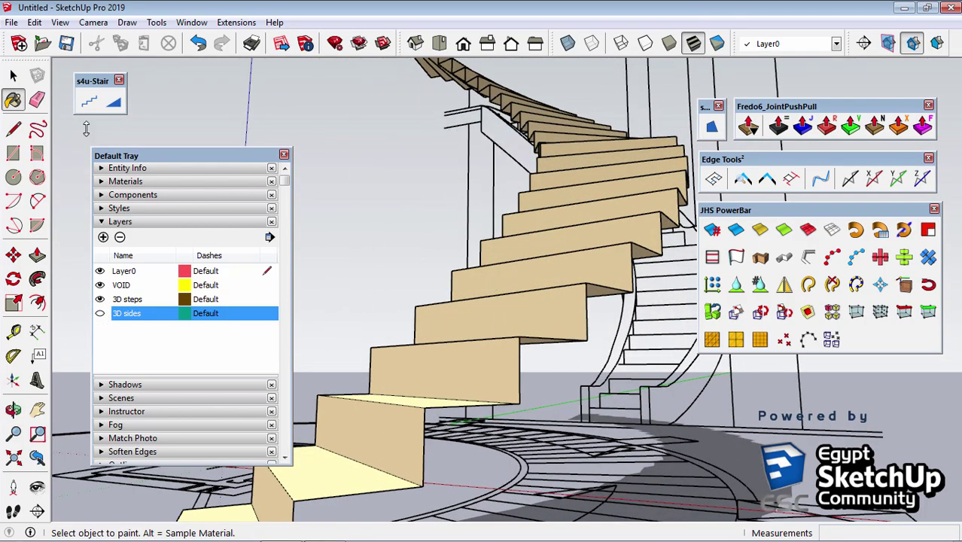
left_click(13, 75)
mouse_move(376, 301)
middle_mouse_down()
mouse_move(436, 254)
mouse_move(574, 365)
mouse_move(482, 286)
mouse_move(452, 316)
middle_mouse_up()
scroll(574, 365, "down", 3)
scroll(584, 275, "down", 3)
mouse_move(587, 334)
middle_mouse_down()
mouse_move(527, 323)
mouse_move(521, 410)
middle_mouse_up()
scroll(519, 320, "up", 2)
scroll(517, 316, "up", 2)
scroll(515, 315, "up", 2)
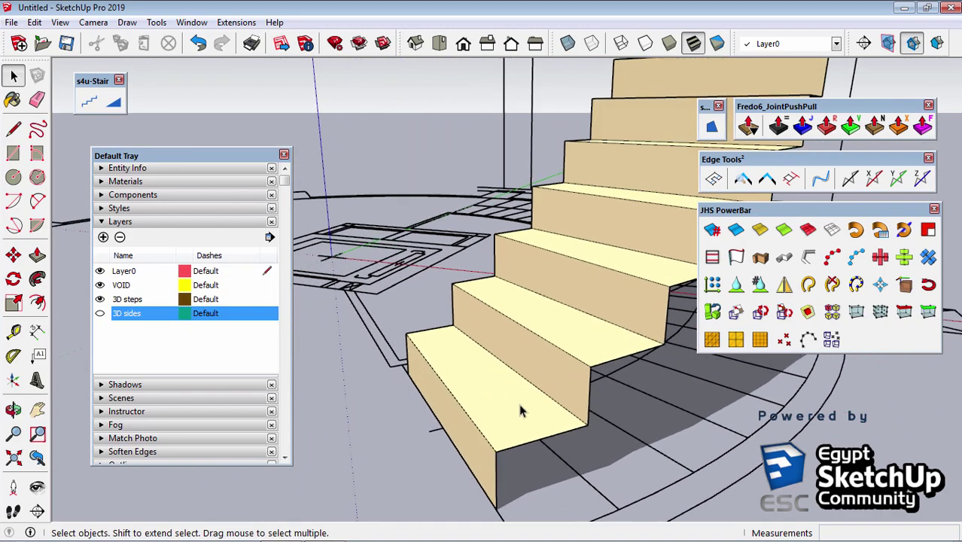
left_click(37, 331)
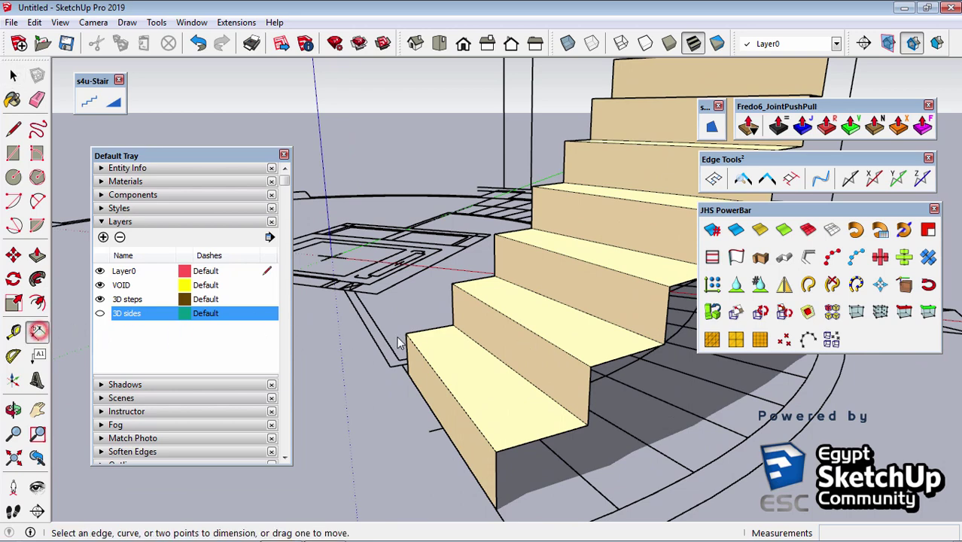
left_click(448, 328)
left_click(451, 284)
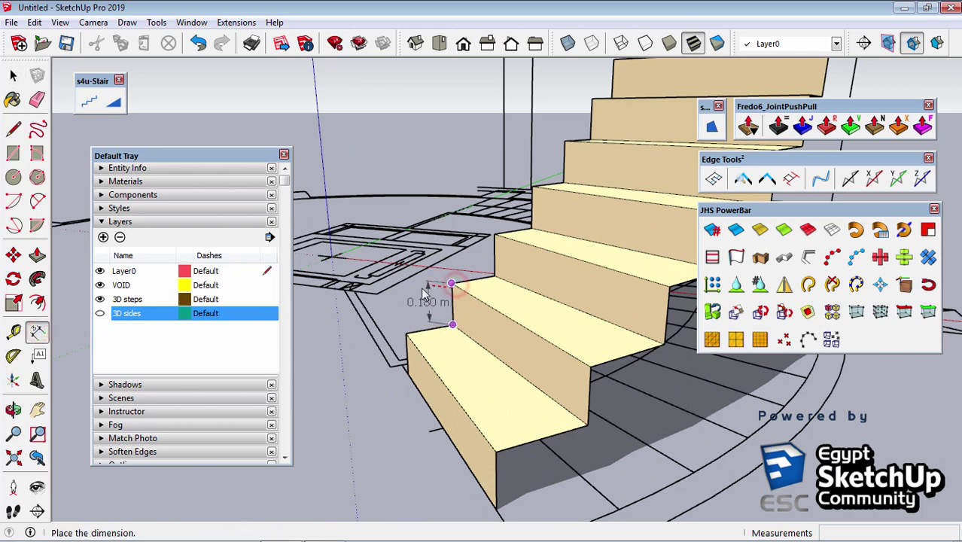
key("Escape")
scroll(421, 293, "down", 5)
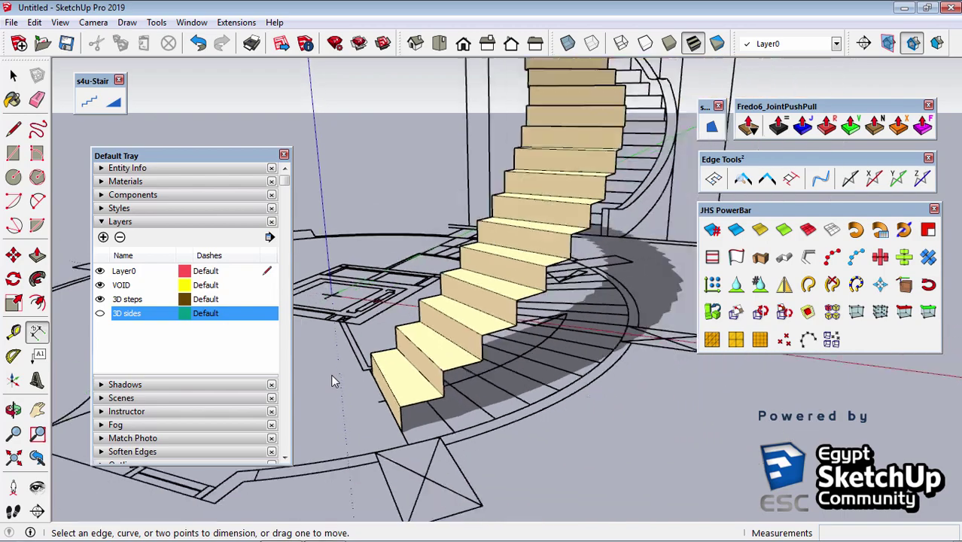
mouse_move(420, 293)
middle_mouse_down()
mouse_move(426, 419)
mouse_move(720, 248)
mouse_move(589, 451)
mouse_move(804, 331)
mouse_move(662, 230)
middle_mouse_up()
scroll(426, 419, "down", 3)
scroll(589, 451, "up", 3)
left_click(574, 429)
scroll(580, 428, "down", 3)
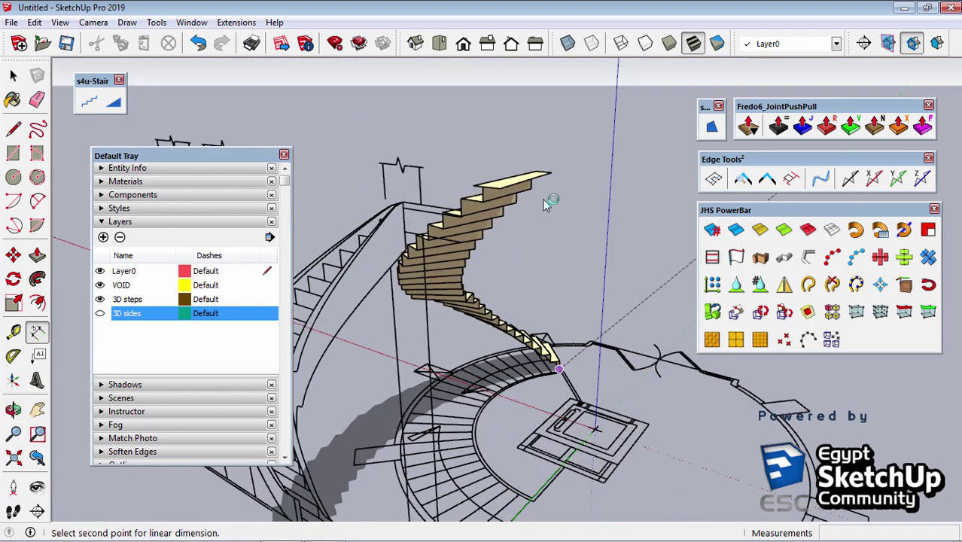
left_click(550, 174)
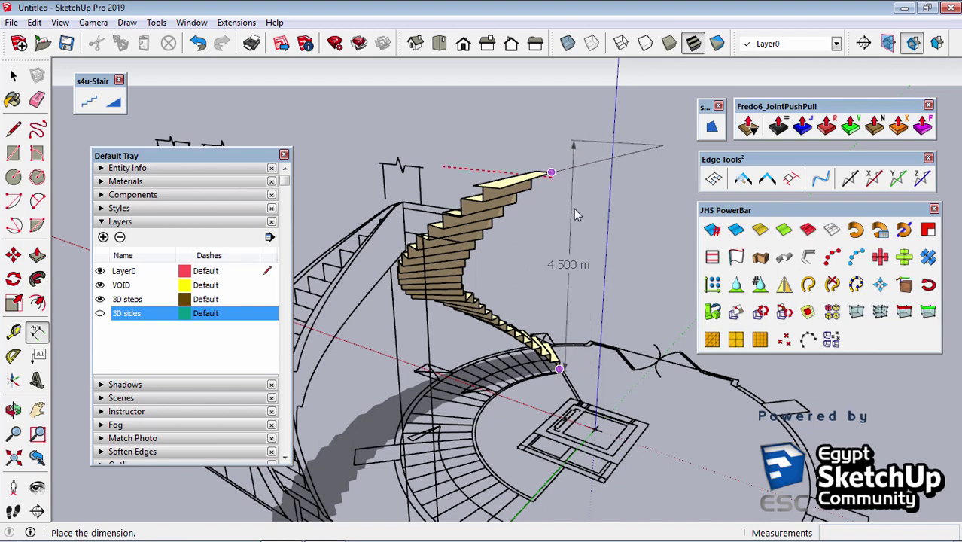
key("Escape")
middle_click_drag(573, 208, 198, 197)
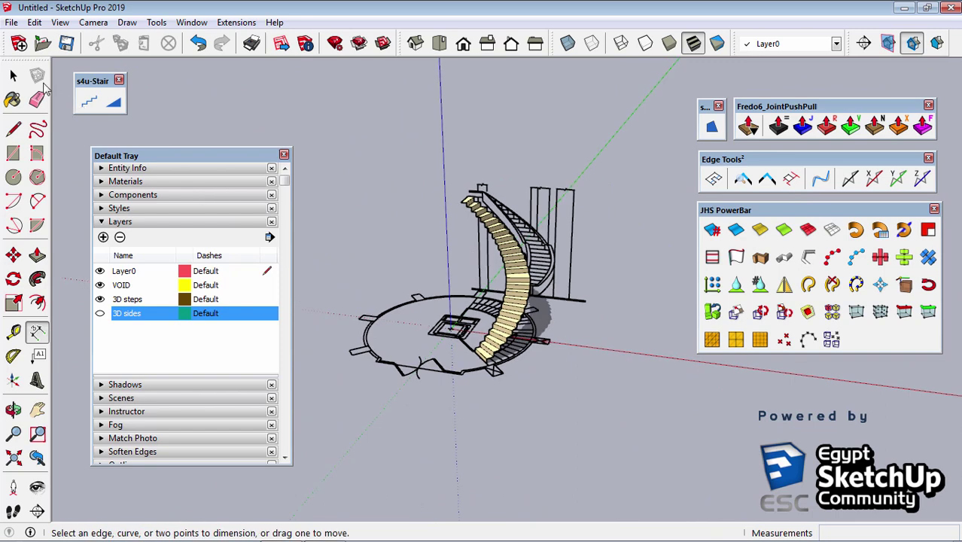
left_click(13, 76)
- Turn the 3D sides layer back on so the full stair shows
scroll(463, 222, "up", 3)
scroll(462, 222, "up", 1)
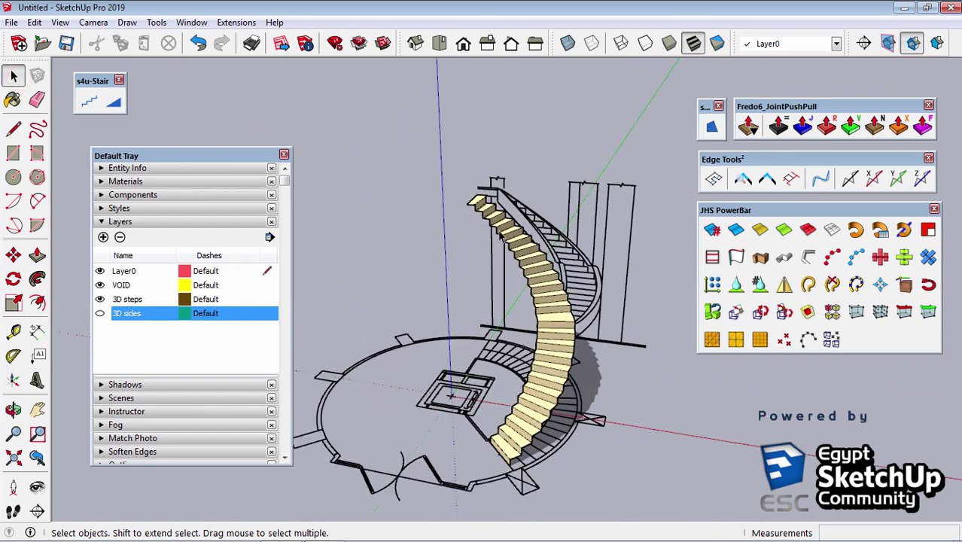
left_click(505, 219)
left_click(399, 149)
left_click(100, 313)
- Open the stair group to inspect its lower ring platform, then close it
mouse_move(451, 249)
middle_mouse_down()
mouse_move(581, 142)
mouse_move(474, 319)
middle_mouse_up()
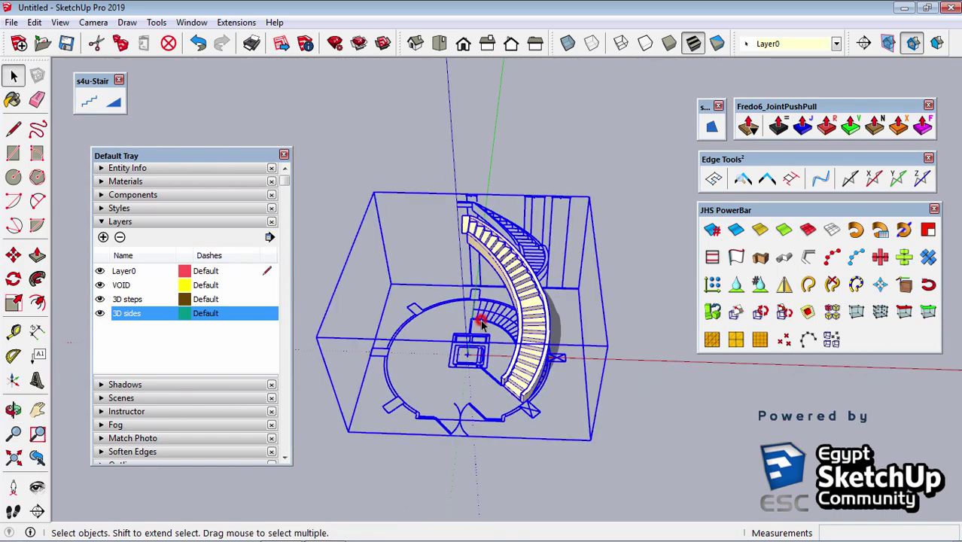
double_click(480, 322)
left_click(486, 322)
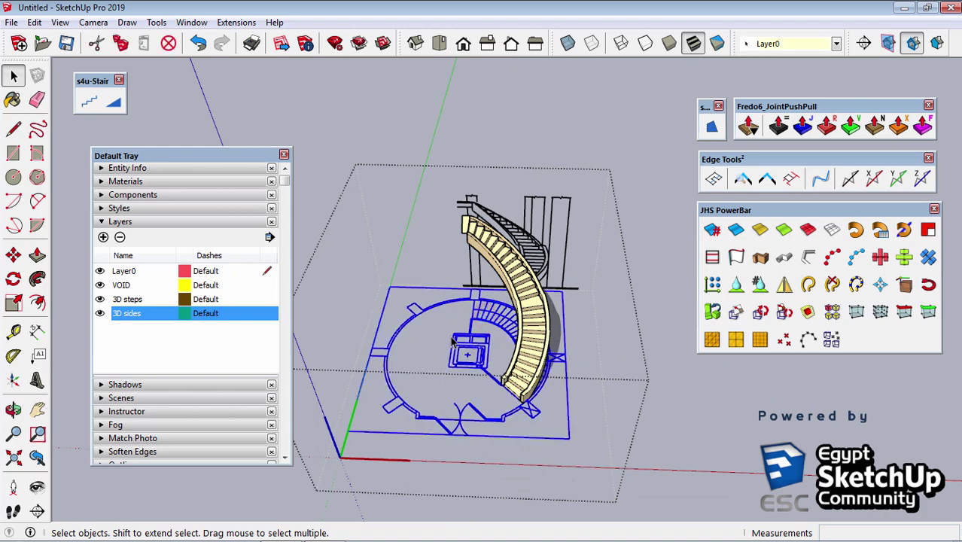
left_click(378, 228)
- Move the whole stair group a distance of 12 left along the red axis and deselect it
key("ctrl+a")
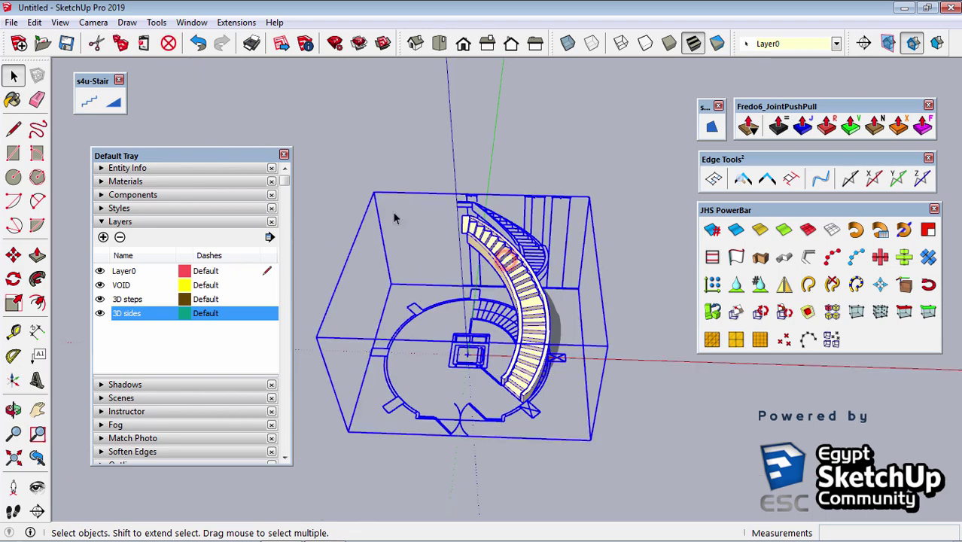
scroll(395, 217, "down", 3)
key("m")
left_click(607, 334)
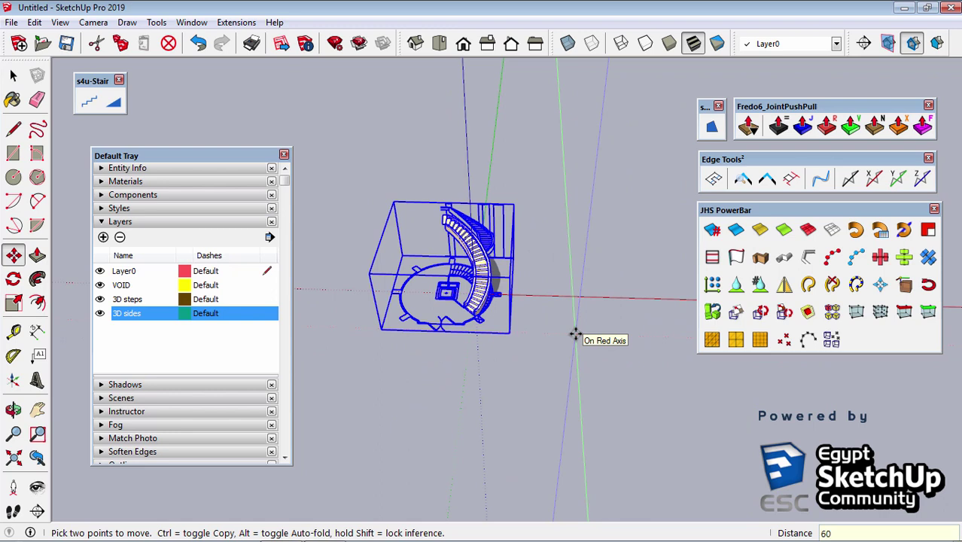
type("6")
key("Return")
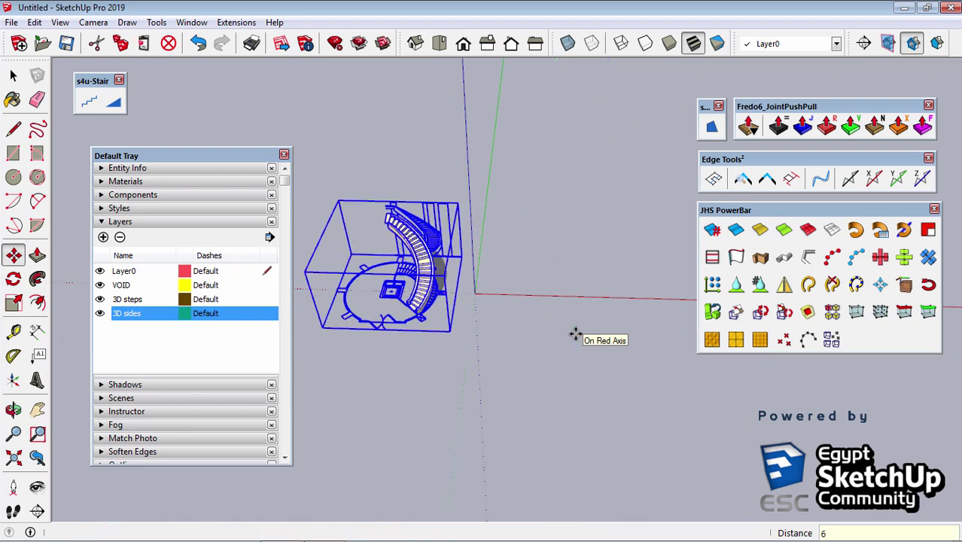
type("12")
key("Return")
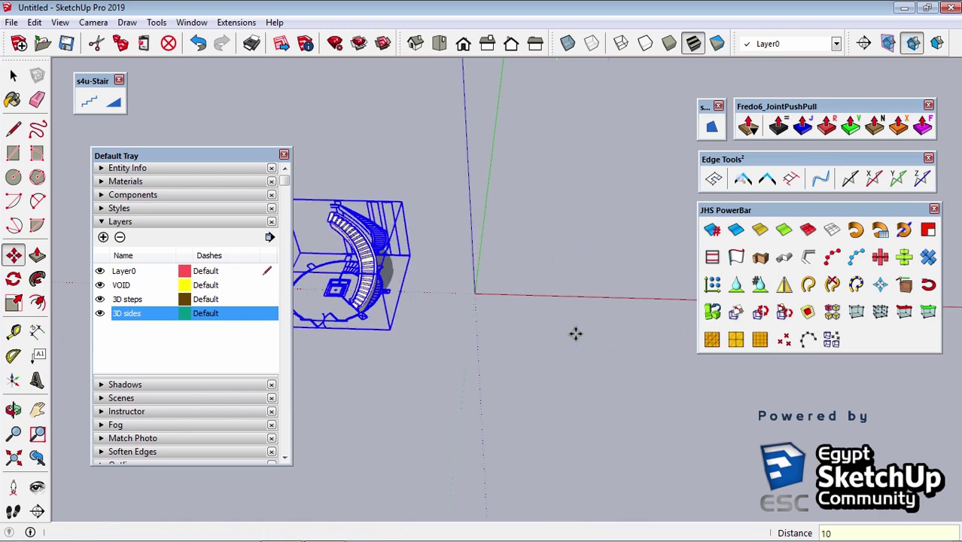
key("space")
left_click(575, 336)
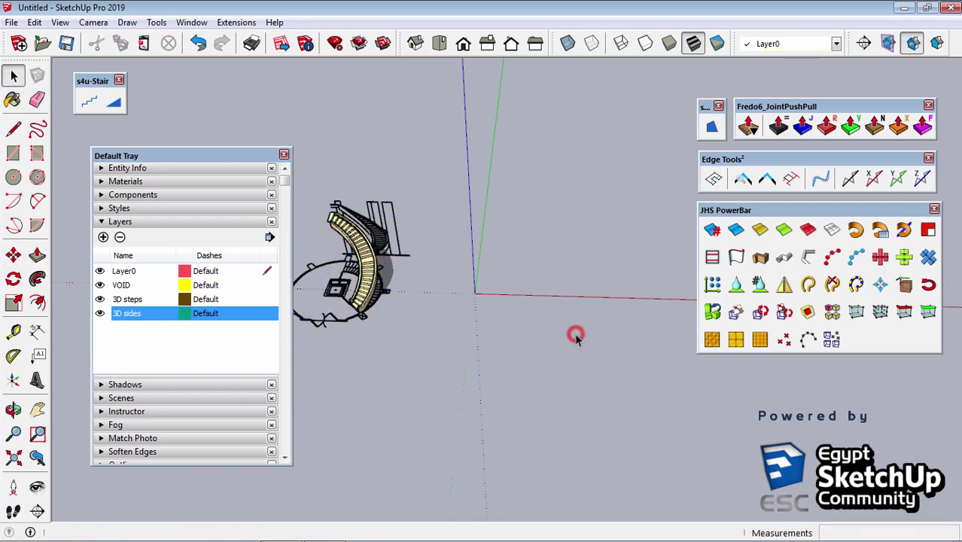
- Paste In Place the copied stair plan back at the origin
left_click(34, 22)
left_click(70, 122)
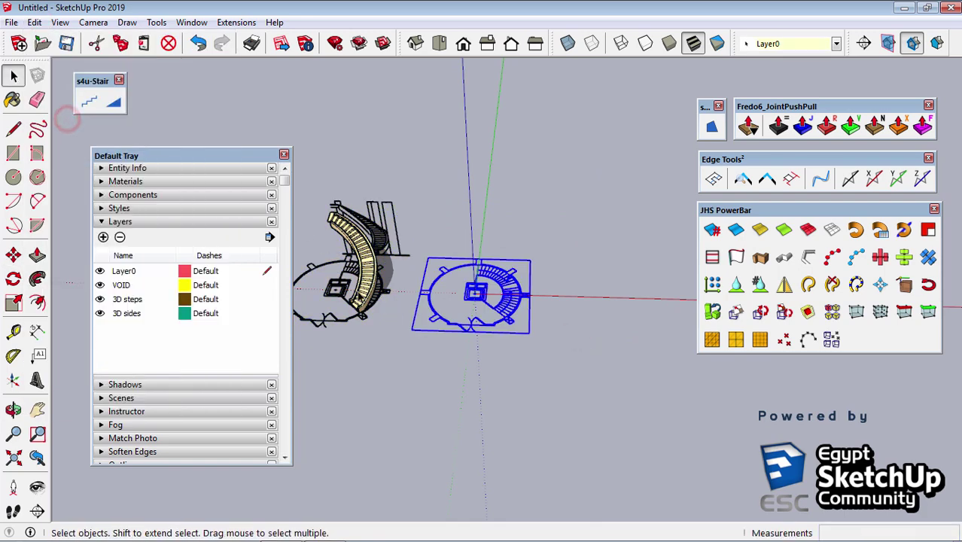
left_click(491, 404)
scroll(404, 289, "up", 2)
scroll(404, 290, "up", 3)
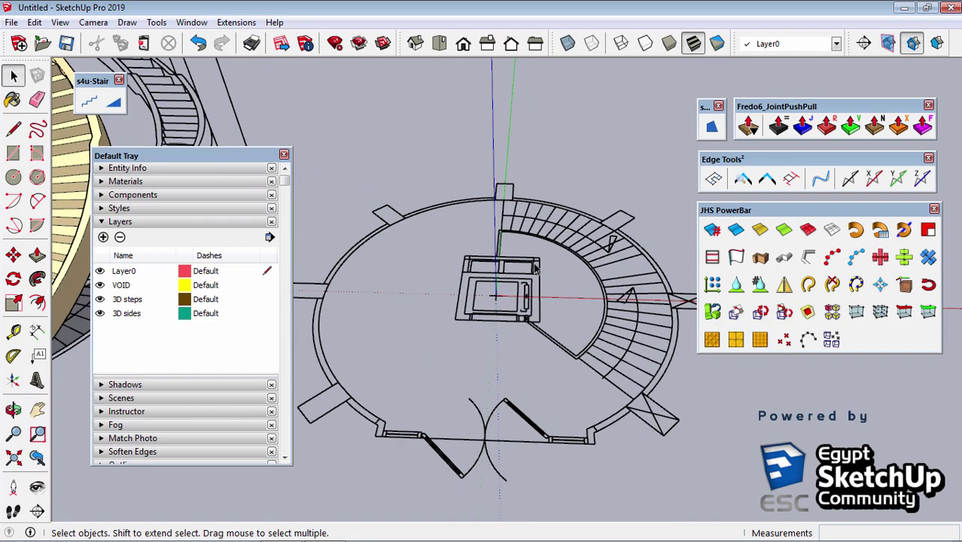
middle_click_drag(452, 309, 545, 314)
scroll(545, 315, "down", 3)
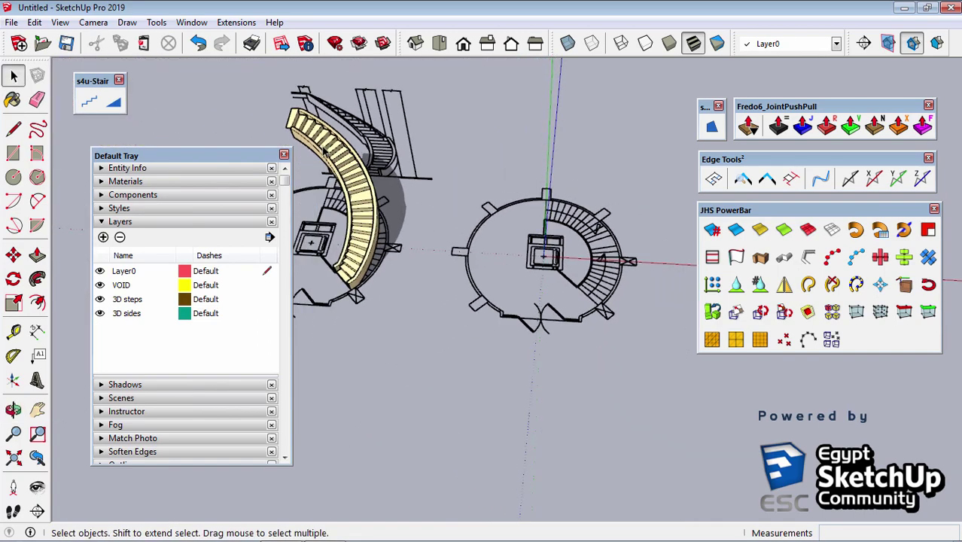
- Hide the 3D stair, collapse Layers and close the Default Tray
right_click(322, 147)
left_click(354, 66)
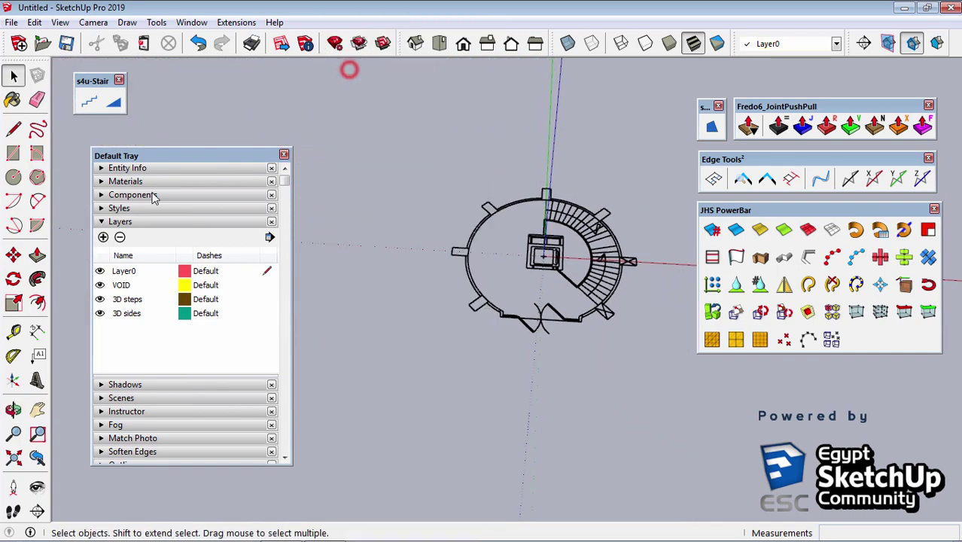
left_click(103, 222)
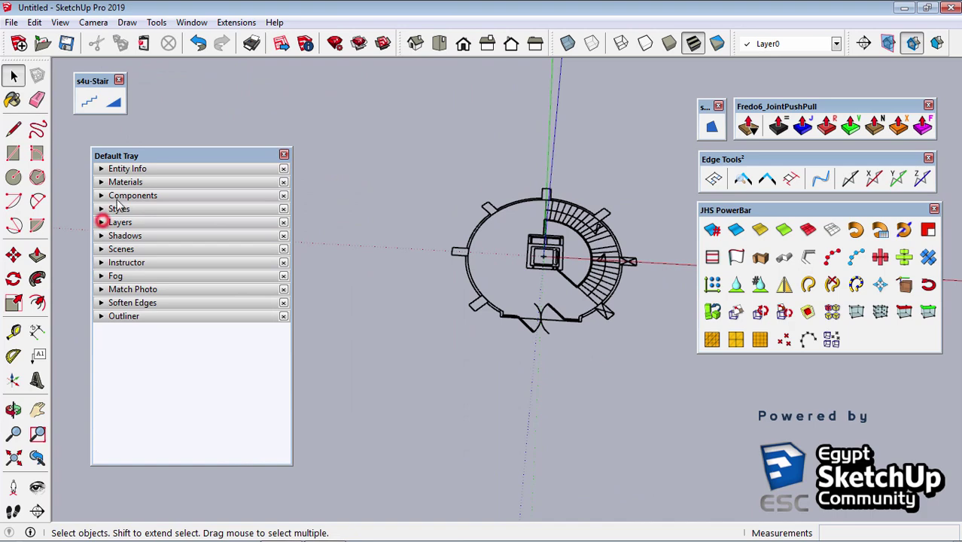
left_click(284, 154)
- Open the 2D stair plan copy group for editing
middle_click_drag(401, 258, 169, 260)
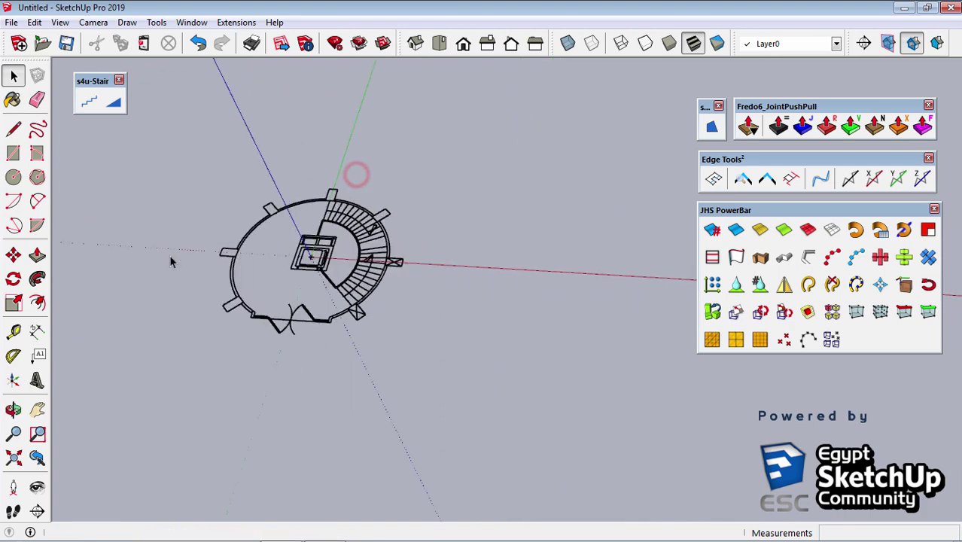
scroll(251, 241, "up", 3)
mouse_move(251, 241)
middle_mouse_down()
mouse_move(375, 285)
mouse_move(389, 280)
mouse_move(369, 279)
mouse_move(377, 286)
middle_mouse_up()
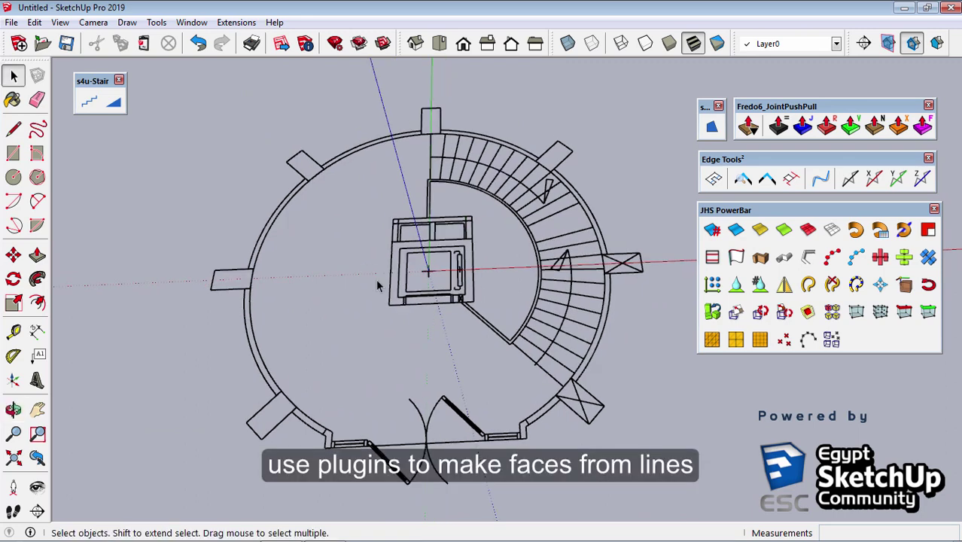
double_click(537, 348)
middle_click_drag(516, 392, 430, 348)
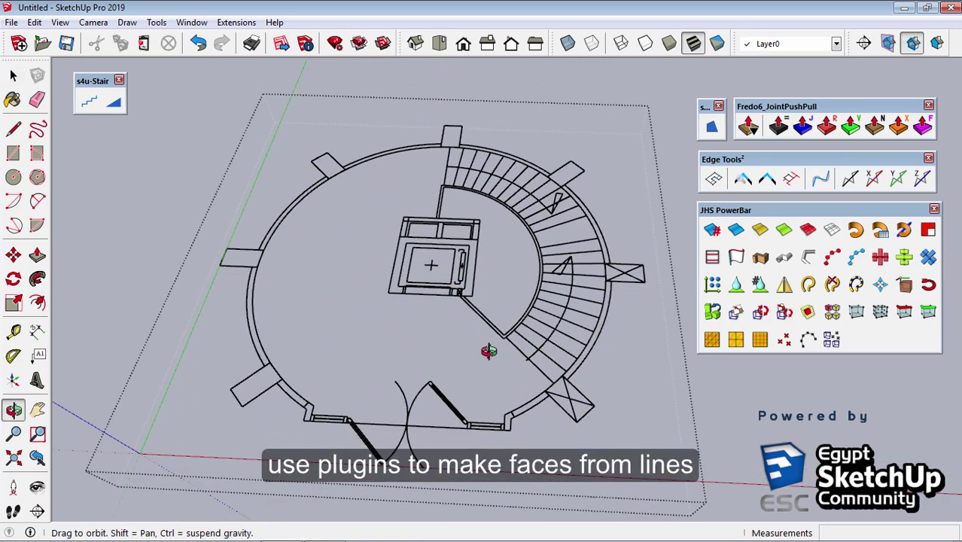
scroll(519, 350, "up", 2)
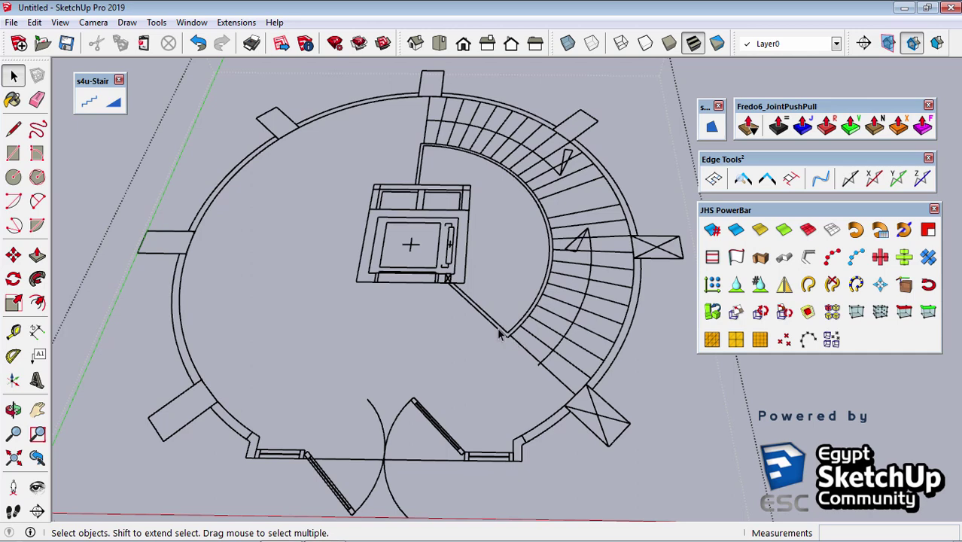
- Select the stair's outer arc edge and add the inner arc edge
triple_click(498, 333)
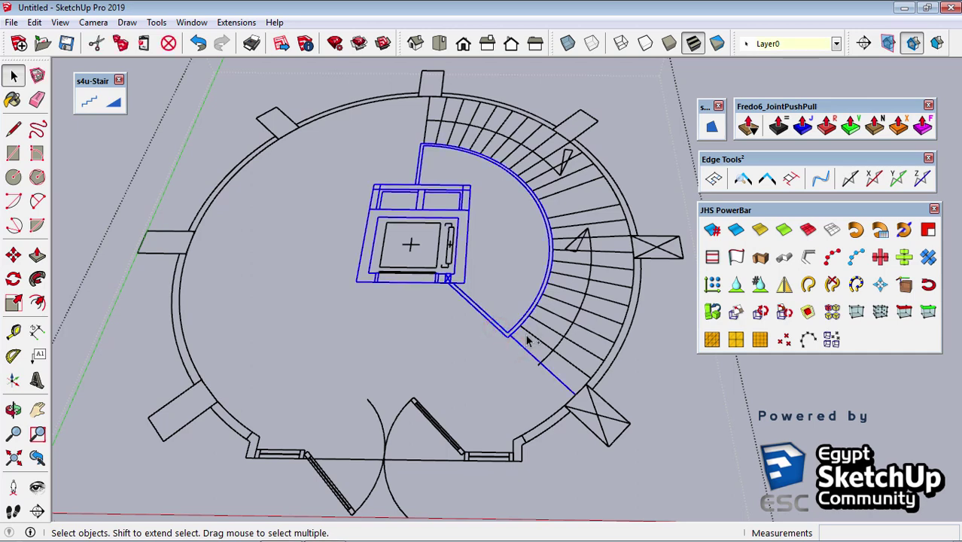
triple_click(596, 374, "shift")
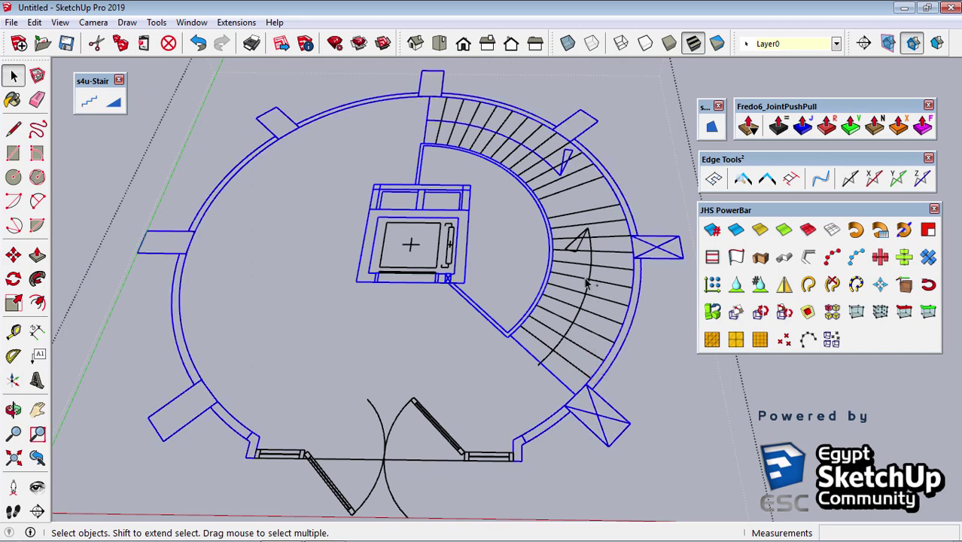
left_click(598, 371)
scroll(597, 367, "up", 2)
scroll(596, 367, "down", 2)
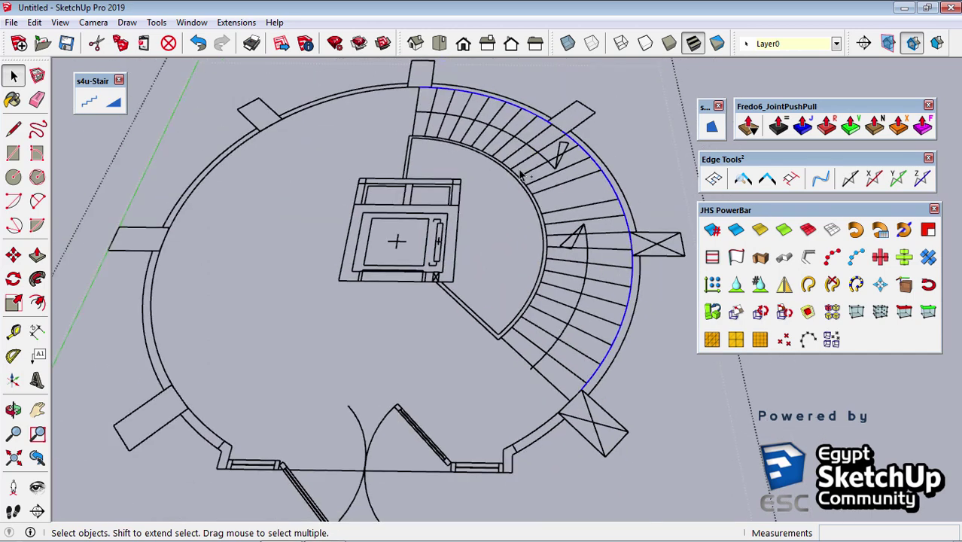
scroll(550, 130, "up", 4)
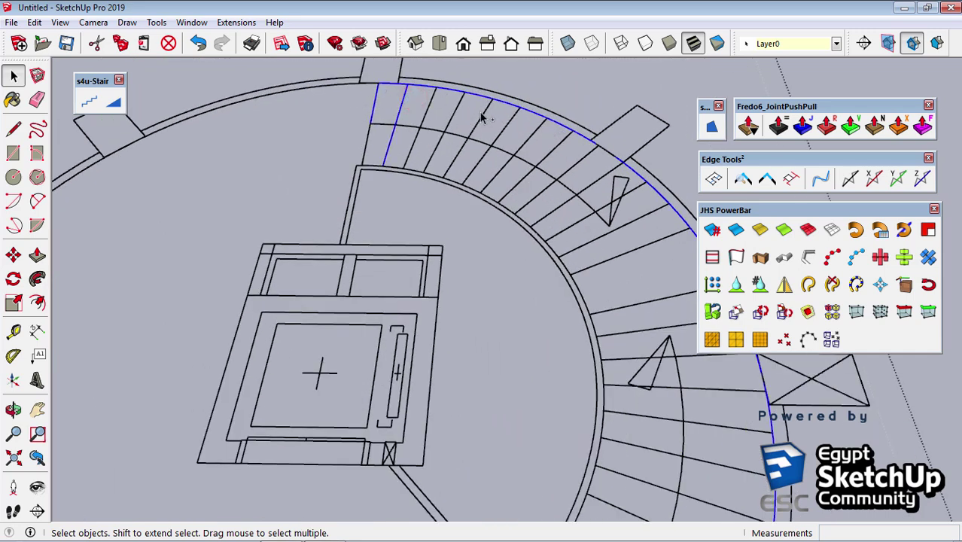
left_click(372, 120, "shift")
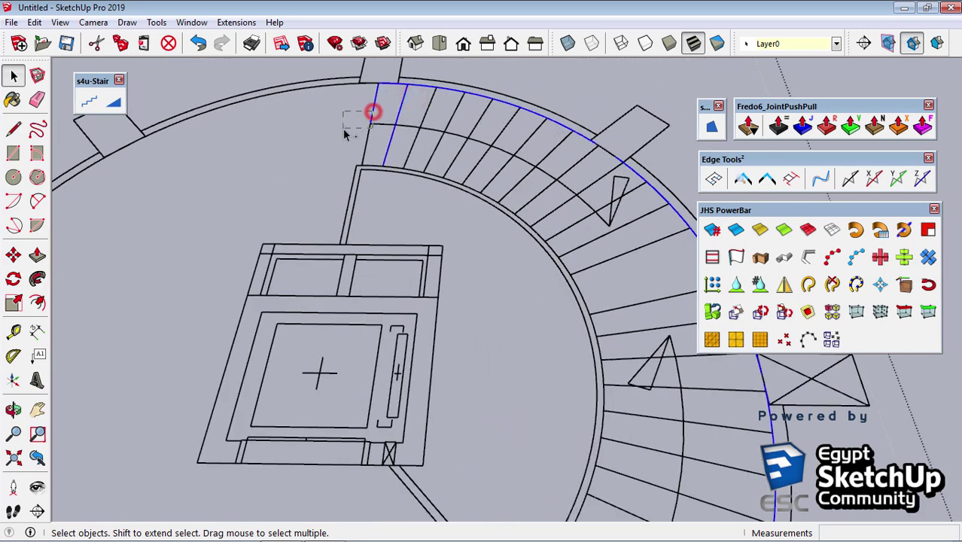
left_click(385, 128, "shift")
- Add the upper step lines of the curved stair to the selection
left_click(423, 157, "shift")
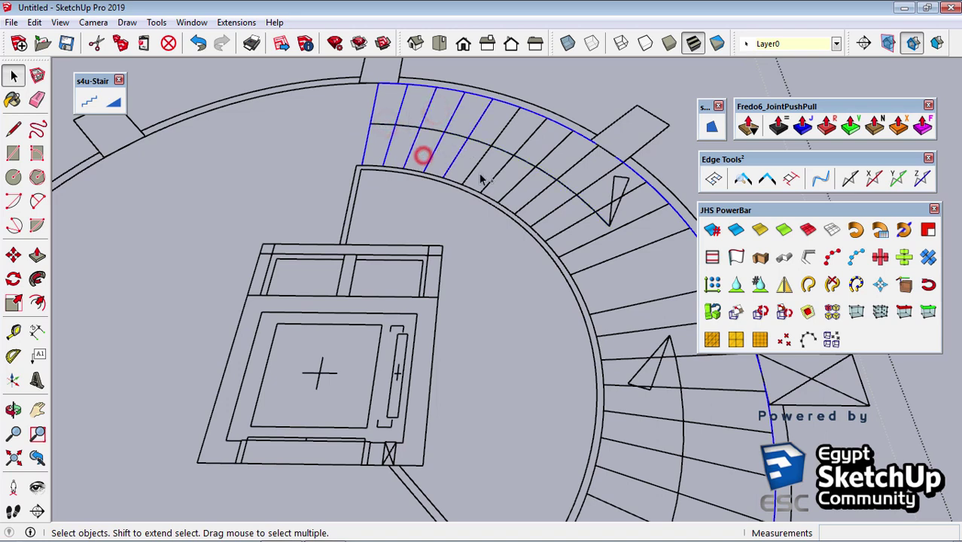
left_click(489, 171, "shift")
left_click(521, 185, "shift")
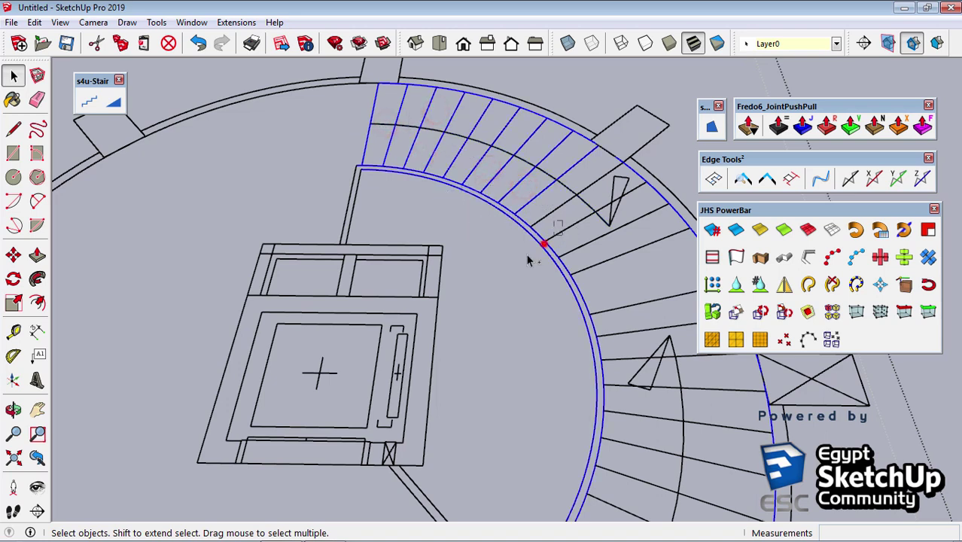
left_click(543, 243, "shift")
left_click(567, 238, "shift")
mouse_move(591, 269)
middle_mouse_down()
mouse_move(471, 211)
mouse_move(565, 273)
middle_mouse_up()
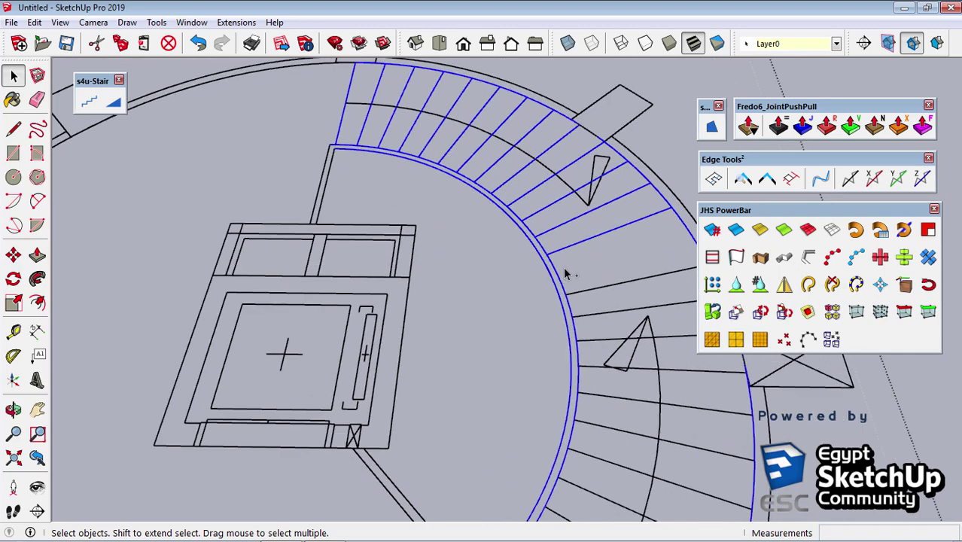
scroll(544, 339, "down", 2)
scroll(545, 339, "up", 2)
left_click(552, 313, "shift")
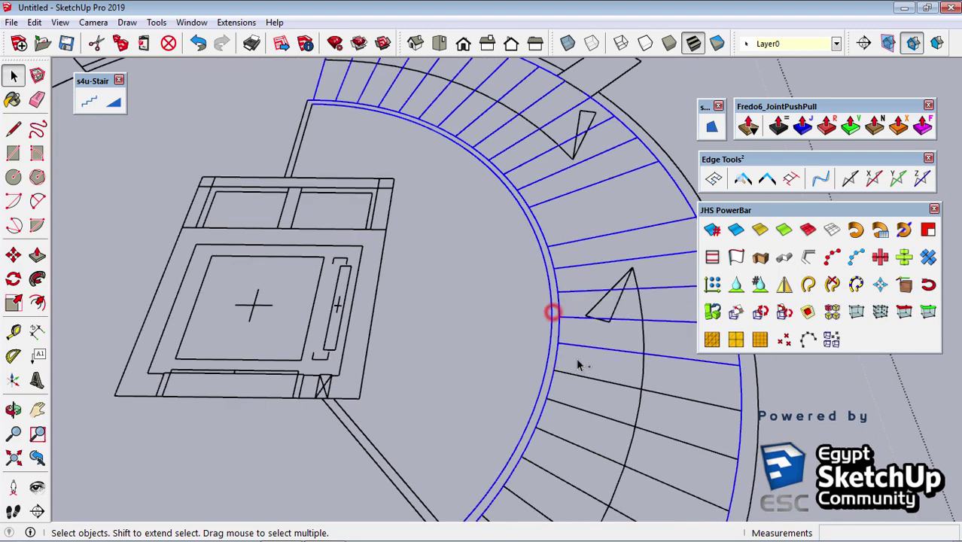
- Window-select the lower steps and add the stair's side edges to the selection
left_click_drag(576, 357, 468, 412, "shift")
scroll(468, 412, "down", 2)
scroll(468, 412, "up", 2)
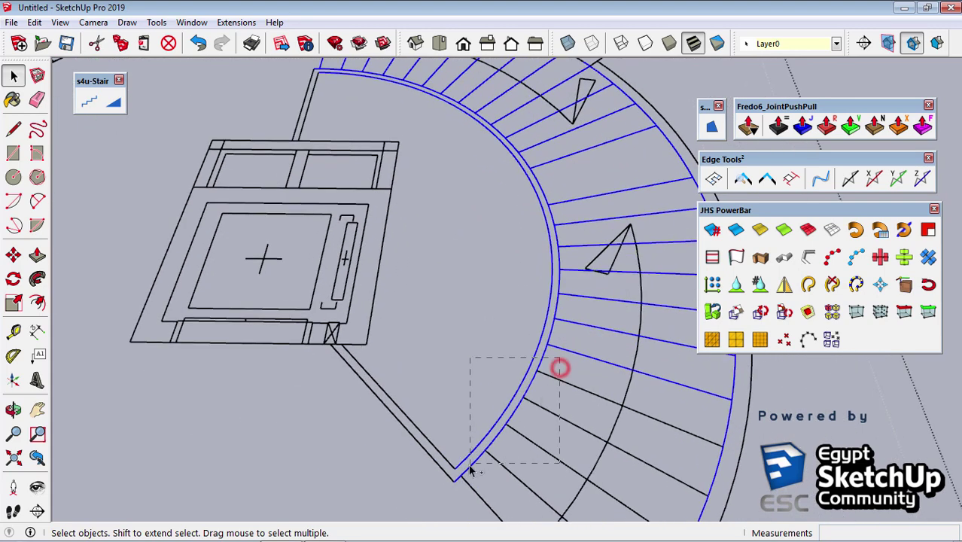
left_click_drag(559, 366, 481, 452, "shift")
scroll(489, 424, "down", 1)
scroll(489, 423, "up", 1)
left_click_drag(458, 365, 392, 435, "shift")
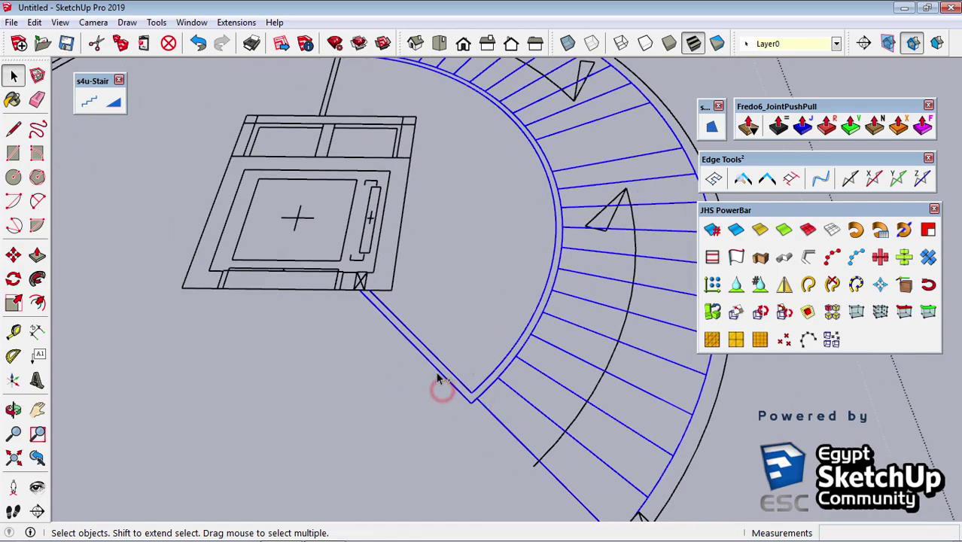
scroll(382, 128, "up", 1)
left_click(344, 114, "shift")
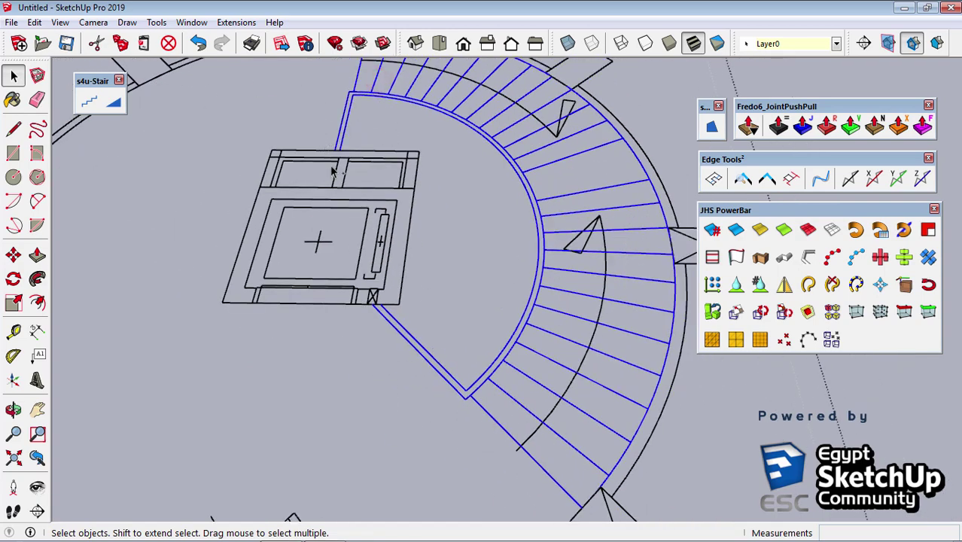
scroll(341, 205, "down", 2)
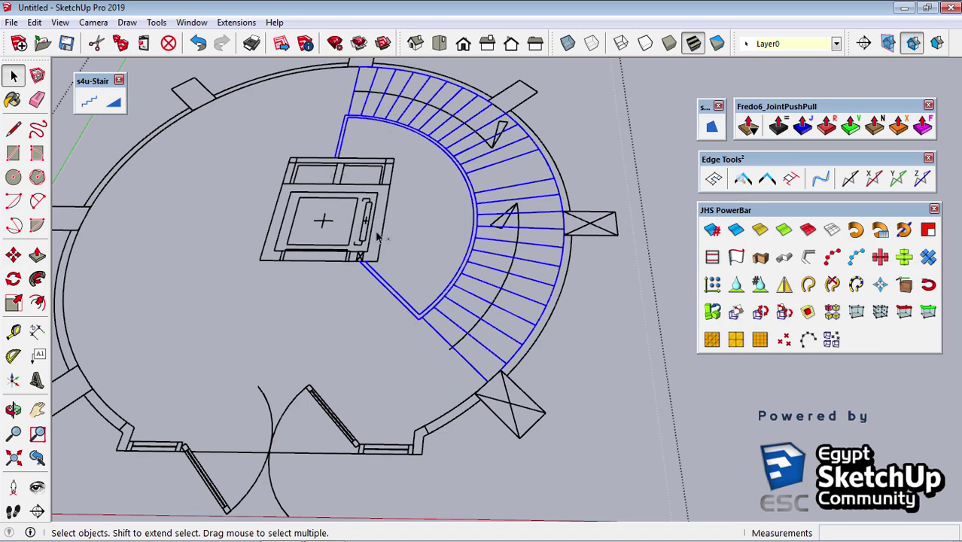
- Zoom in and out over the plan to inspect the curved treads, arcs and side edges
scroll(500, 348, "up", 1)
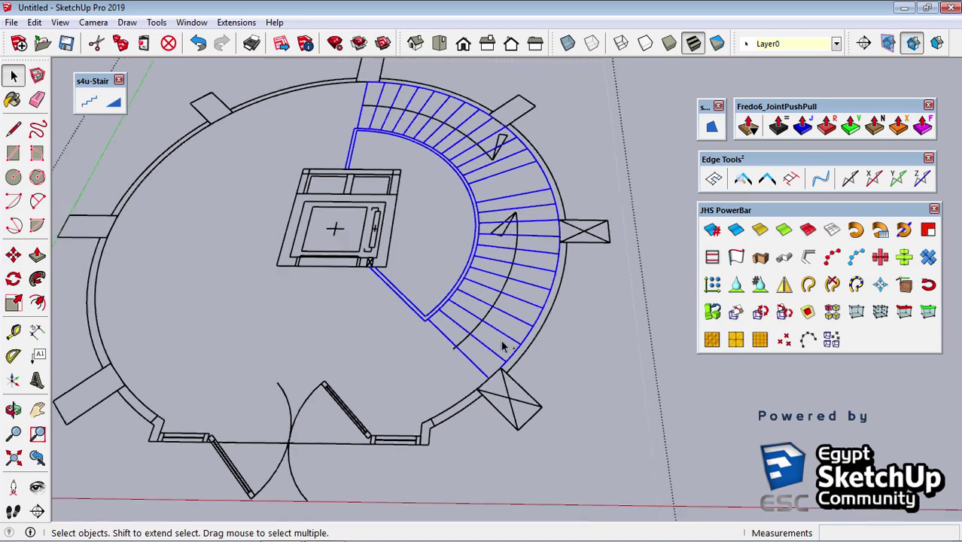
scroll(497, 353, "up", 1)
scroll(497, 360, "up", 2)
scroll(491, 363, "up", 2)
scroll(464, 380, "up", 2)
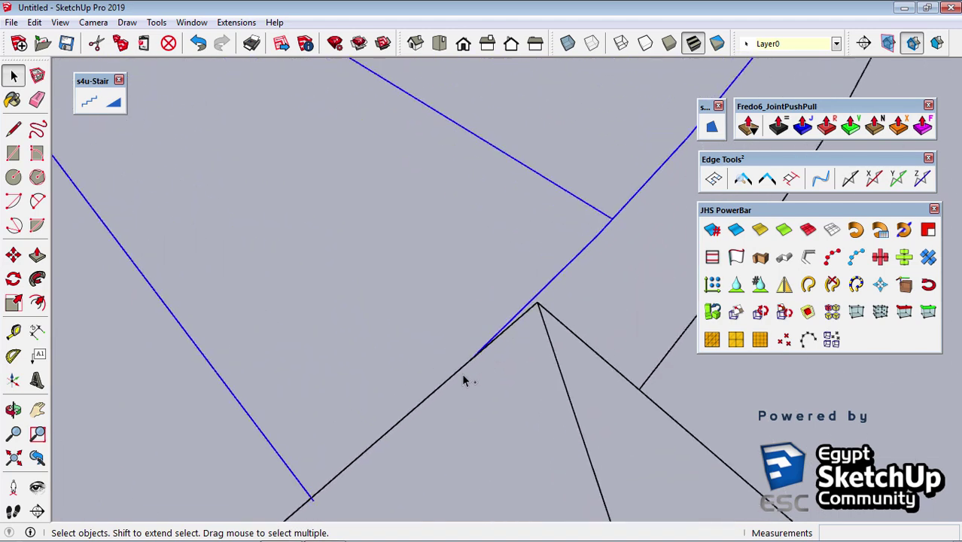
scroll(427, 389, "up", 1)
scroll(453, 382, "up", 1)
scroll(493, 317, "down", 2)
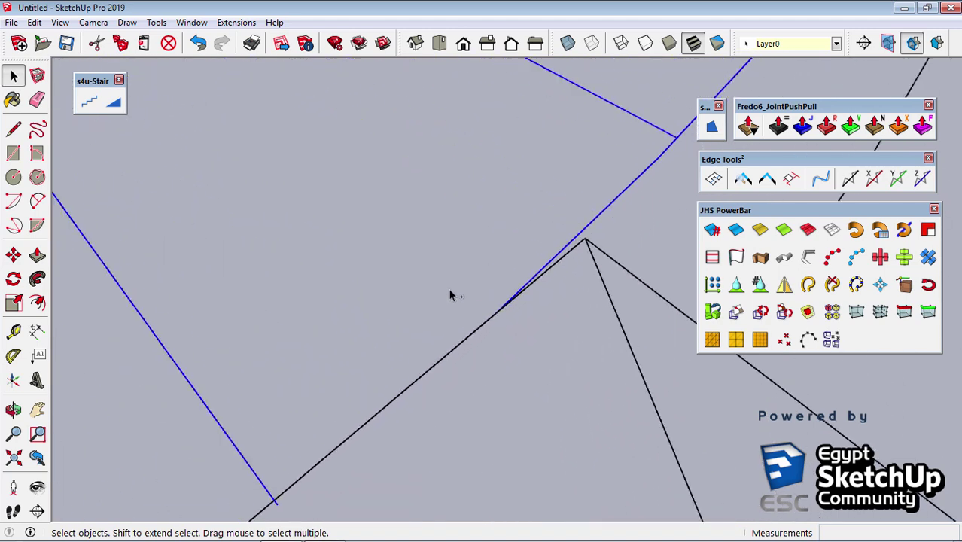
scroll(449, 289, "down", 1)
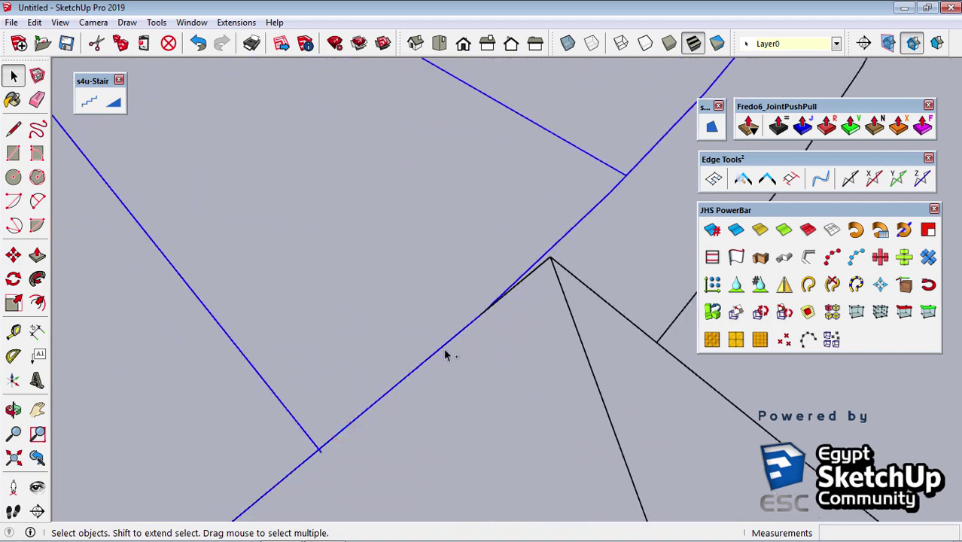
scroll(522, 398, "down", 2)
scroll(518, 421, "down", 2)
scroll(515, 451, "down", 2)
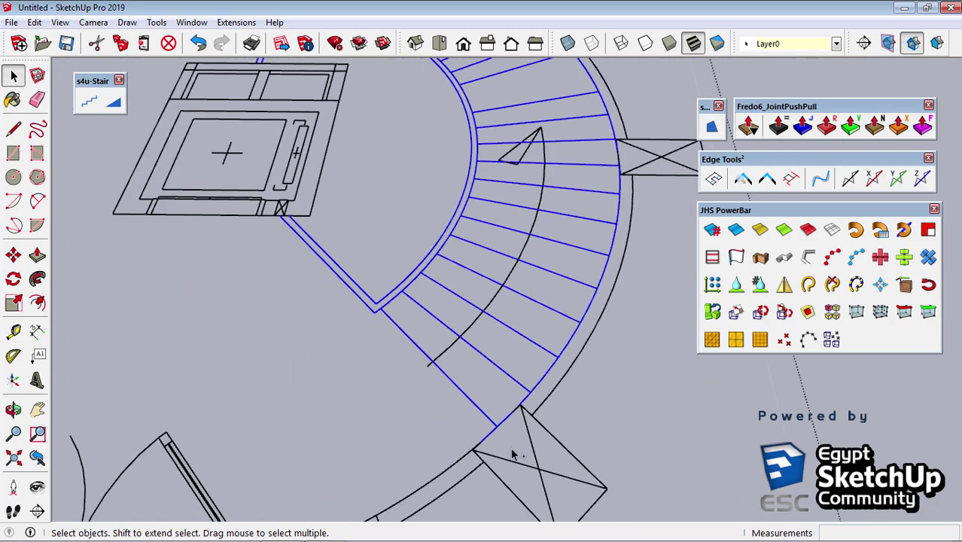
scroll(512, 454, "down", 1)
scroll(489, 346, "down", 1)
scroll(382, 151, "up", 2)
scroll(365, 154, "up", 2)
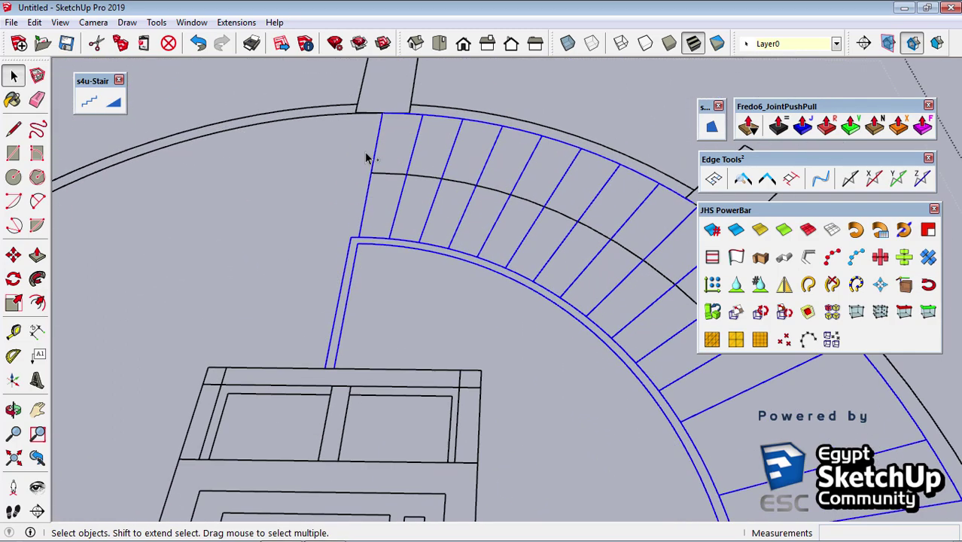
scroll(357, 228, "up", 2)
scroll(358, 228, "up", 2)
scroll(357, 298, "up", 2)
scroll(357, 297, "up", 1)
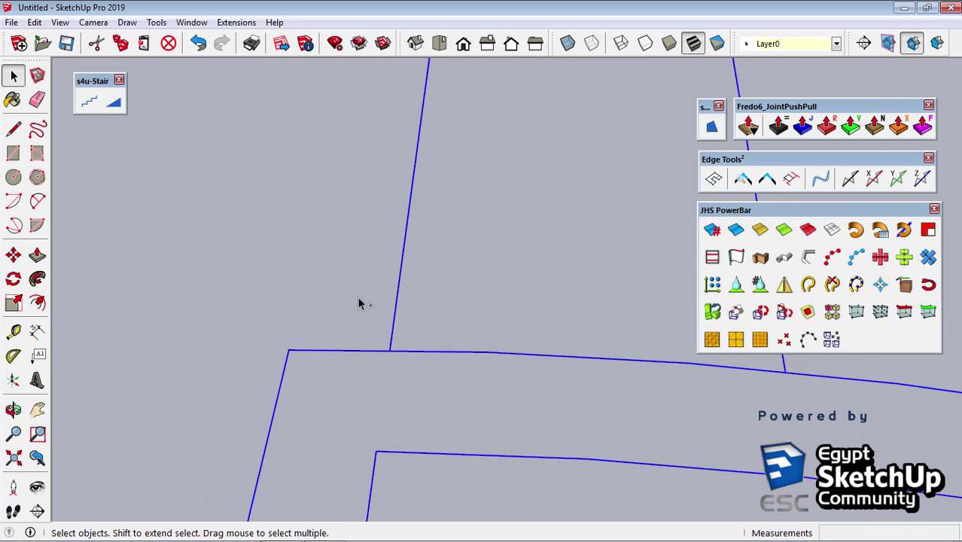
scroll(374, 335, "up", 1)
scroll(280, 368, "up", 2)
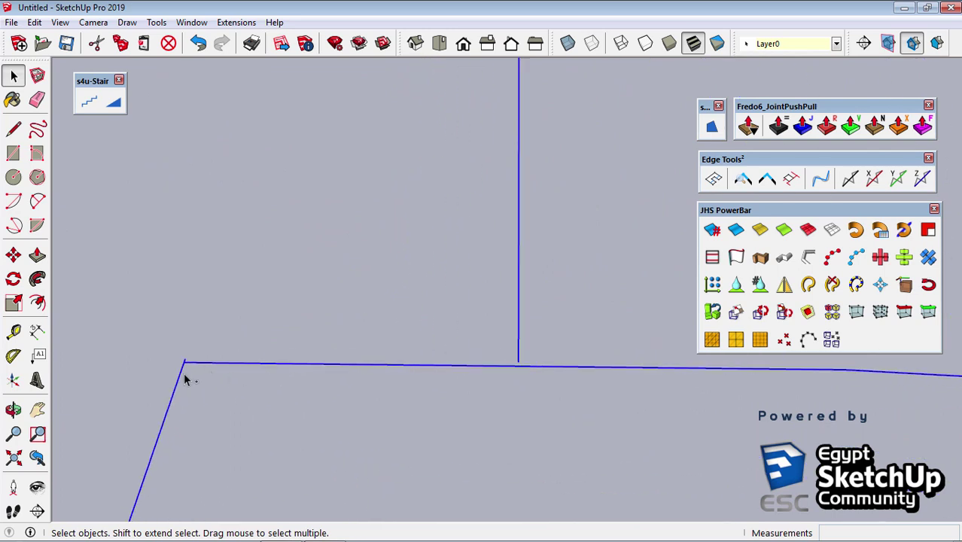
scroll(508, 241, "down", 1)
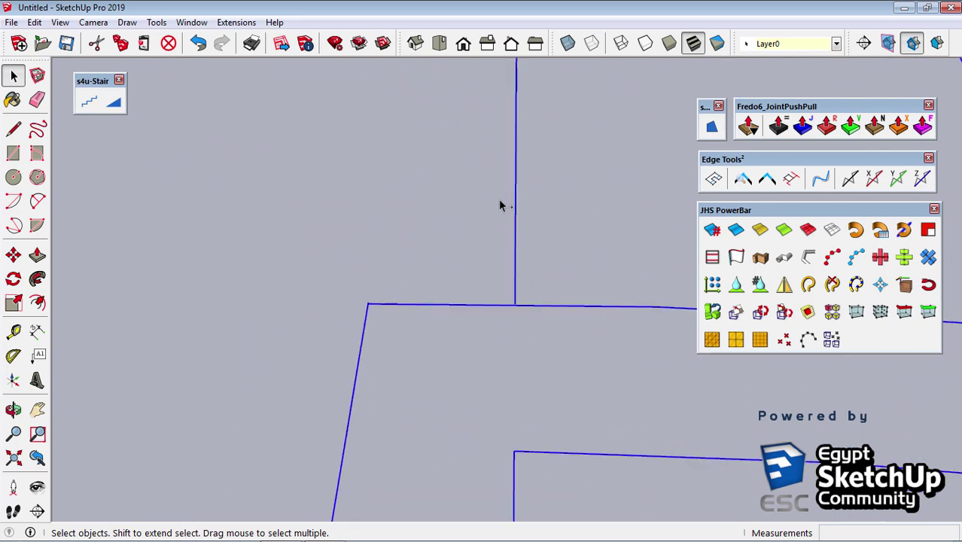
scroll(279, 142, "down", 1)
scroll(285, 153, "down", 1)
scroll(286, 154, "down", 2)
scroll(343, 171, "down", 2)
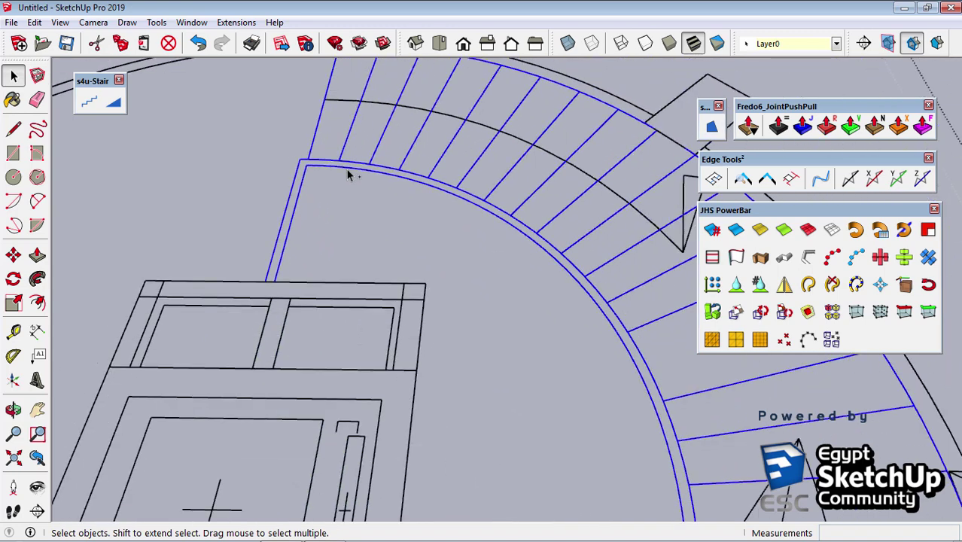
scroll(363, 208, "down", 2)
scroll(363, 207, "down", 2)
scroll(363, 207, "down", 1)
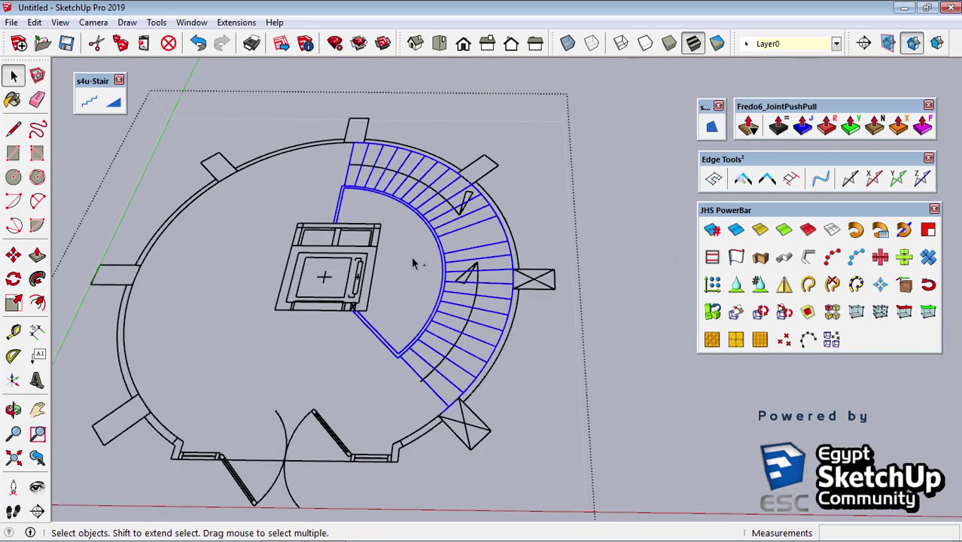
scroll(413, 263, "down", 2)
- Move the whole floor plan 10 m aside along the red axis
scroll(428, 246, "down", 2)
left_click(457, 225)
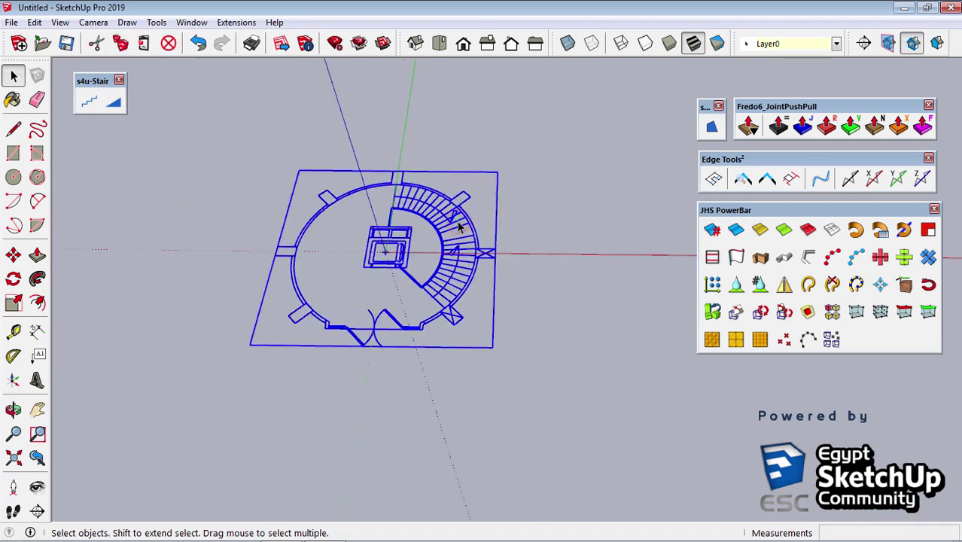
key("m")
left_click(540, 220)
type("10")
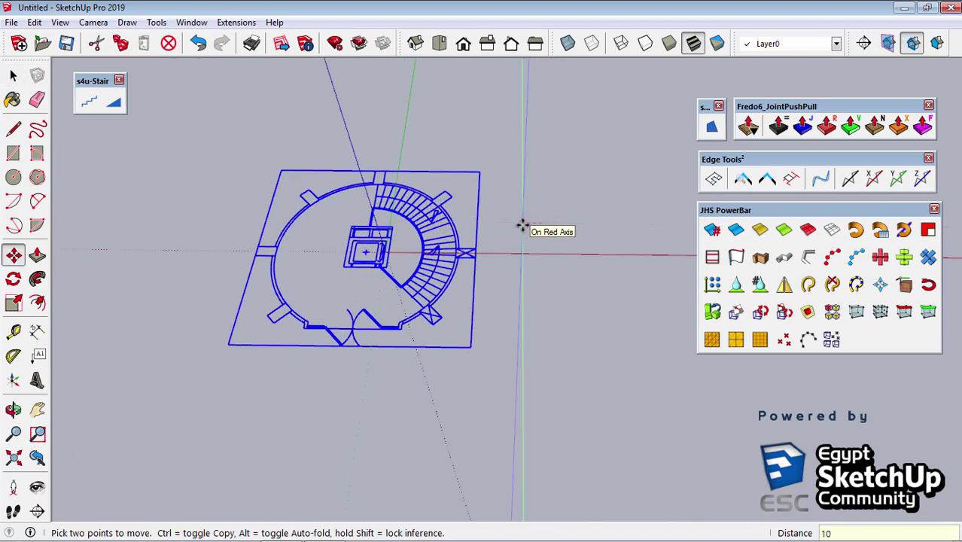
key("Return")
key("space")
- Paste the copied stair treads in place, group them, and open the group for editing
left_click(36, 22)
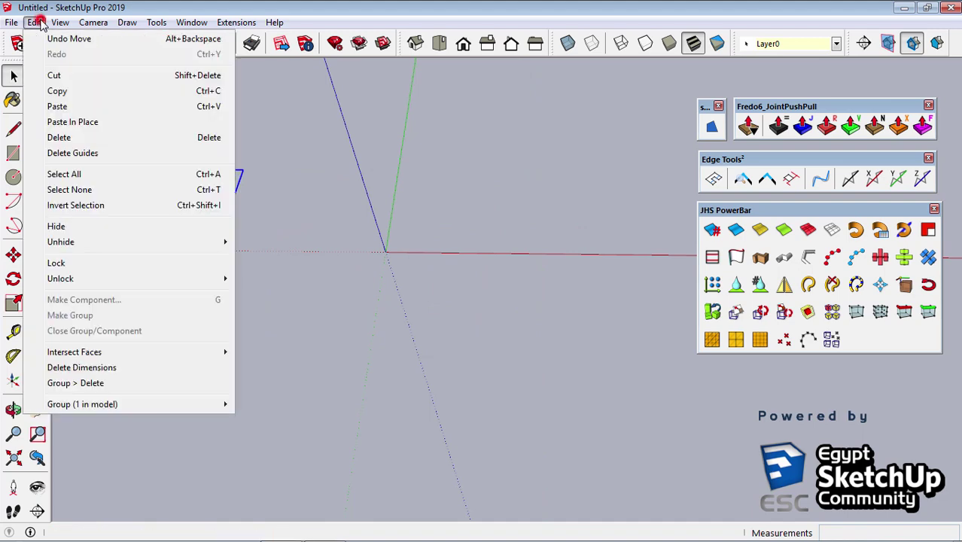
left_click(102, 127)
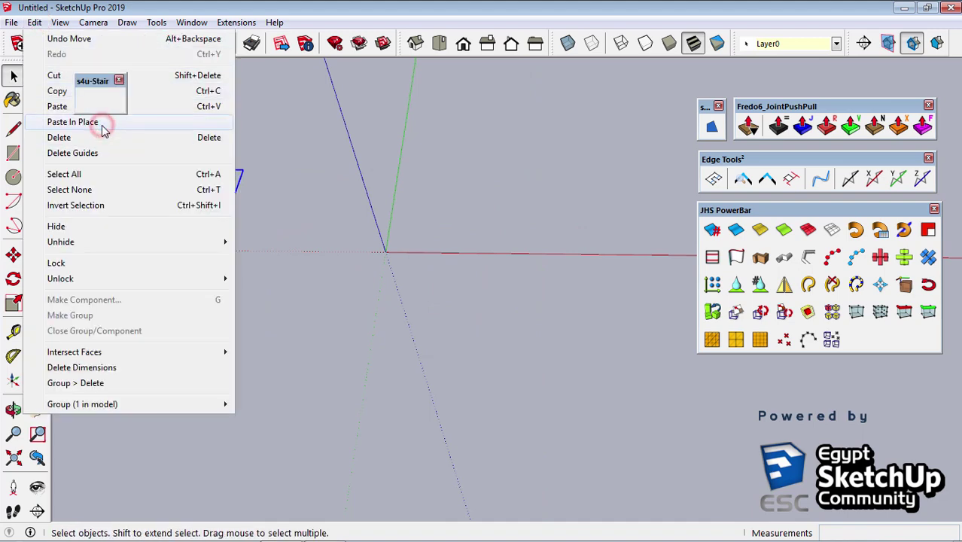
scroll(425, 226, "up", 3)
scroll(425, 224, "up", 1)
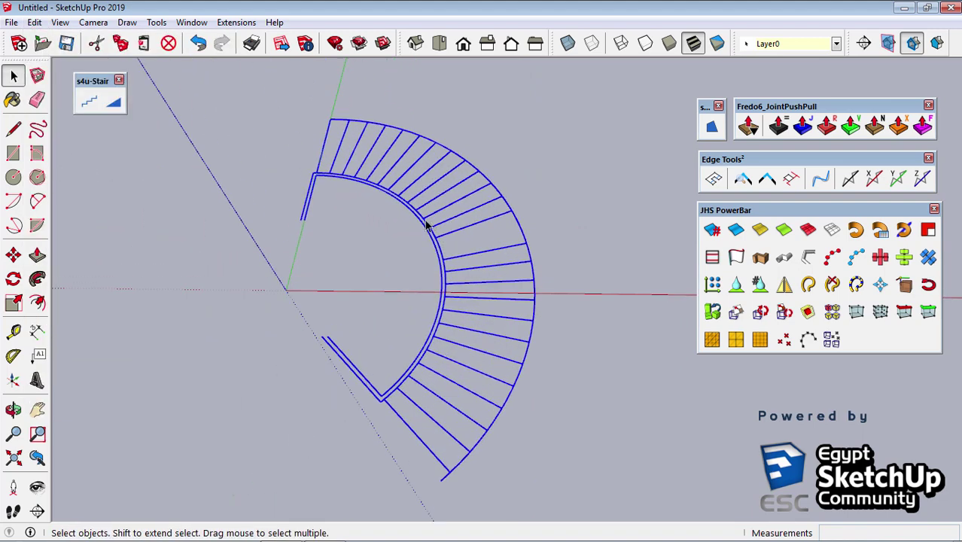
right_click(425, 223)
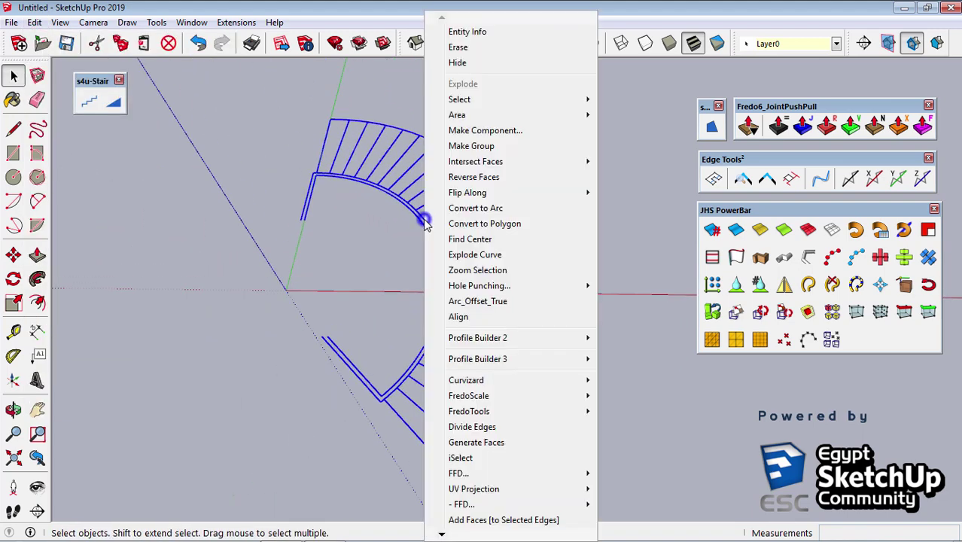
left_click(464, 150)
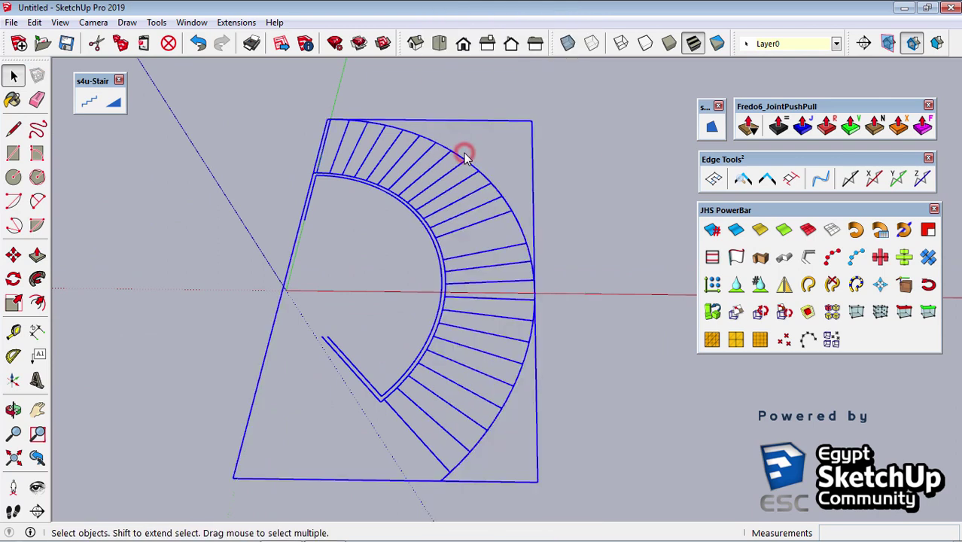
double_click(433, 233)
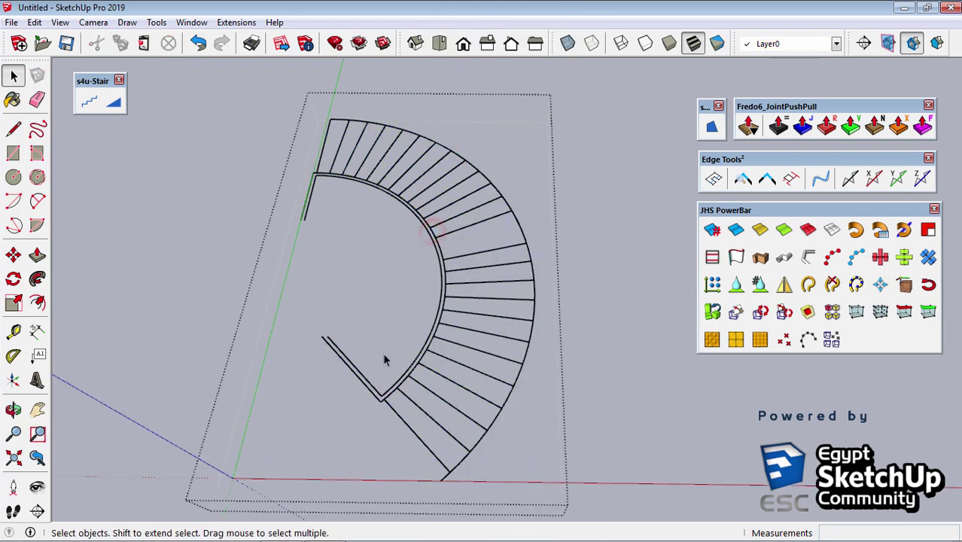
- Draw short lines across both open ends of the inner curved band
key("l")
scroll(361, 359, "up", 2)
scroll(303, 294, "up", 2)
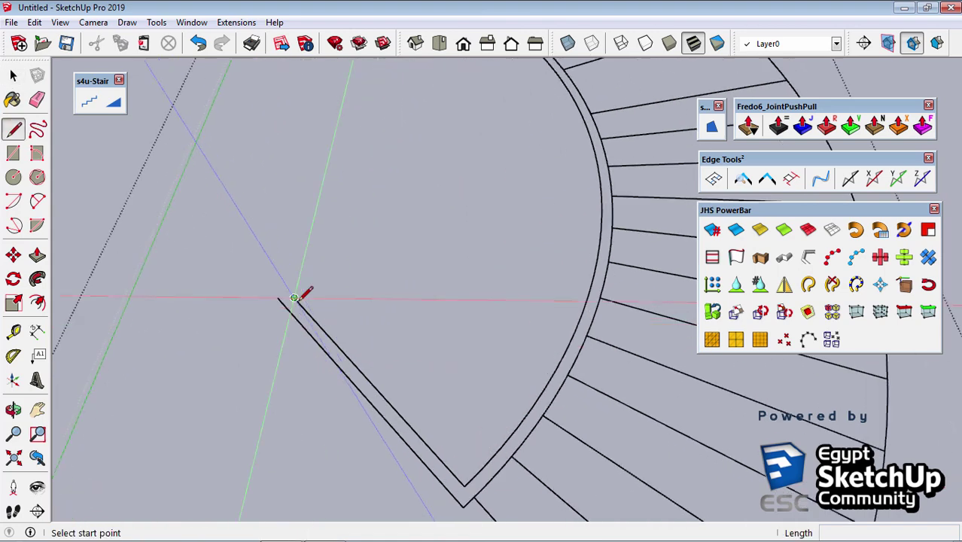
scroll(277, 295, "up", 2)
left_click(272, 296)
scroll(275, 295, "down", 1)
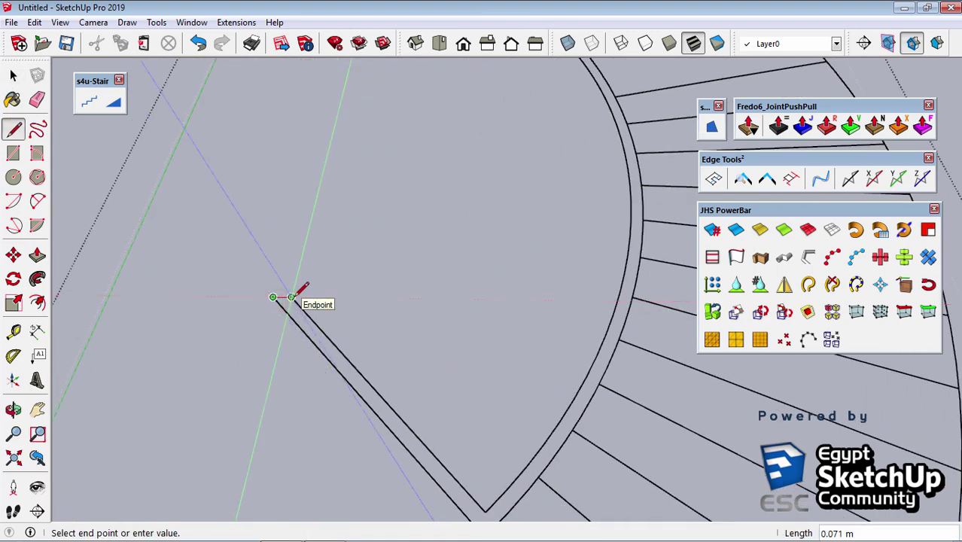
left_click(354, 347)
scroll(357, 333, "down", 3)
scroll(301, 171, "up", 3)
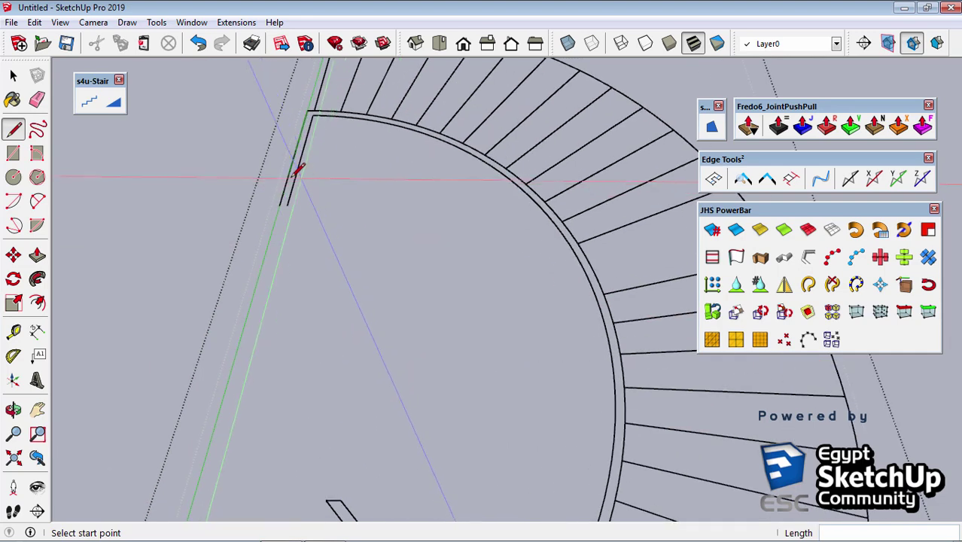
scroll(271, 225, "up", 2)
left_click(270, 224)
left_click(273, 217)
scroll(289, 214, "down", 2)
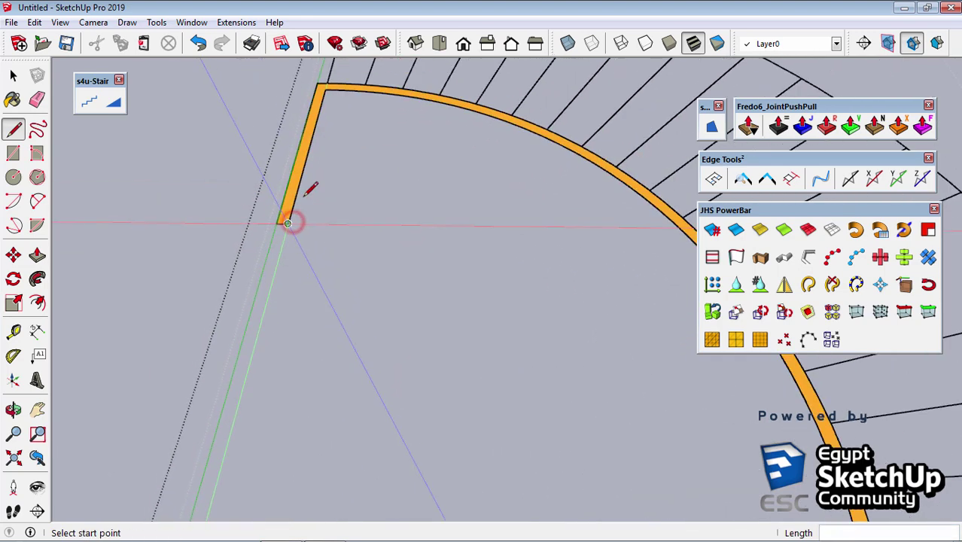
scroll(304, 193, "down", 1)
scroll(319, 172, "down", 2)
- Window-select the whole stair outline
key("space")
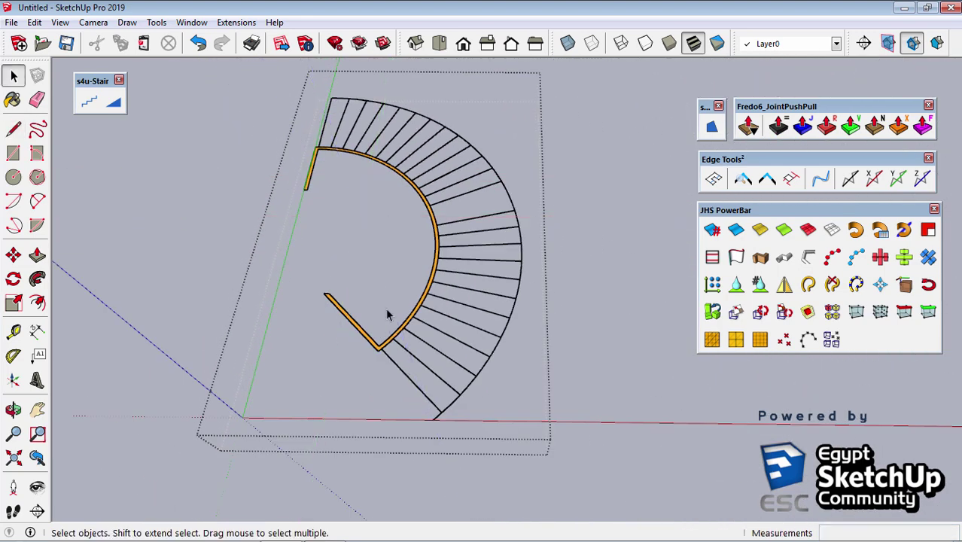
middle_click_drag(387, 314, 388, 306)
left_click_drag(262, 76, 627, 498)
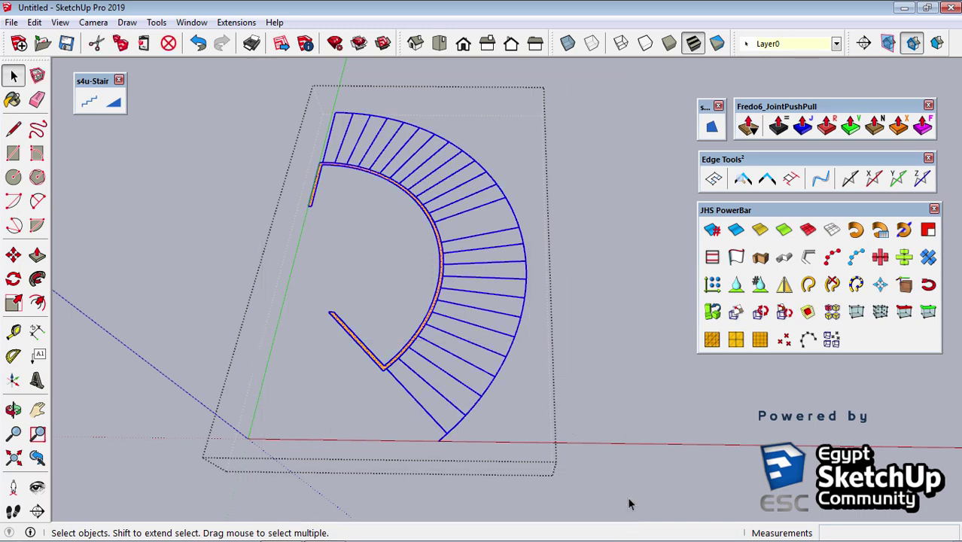
scroll(516, 275, "down", 2)
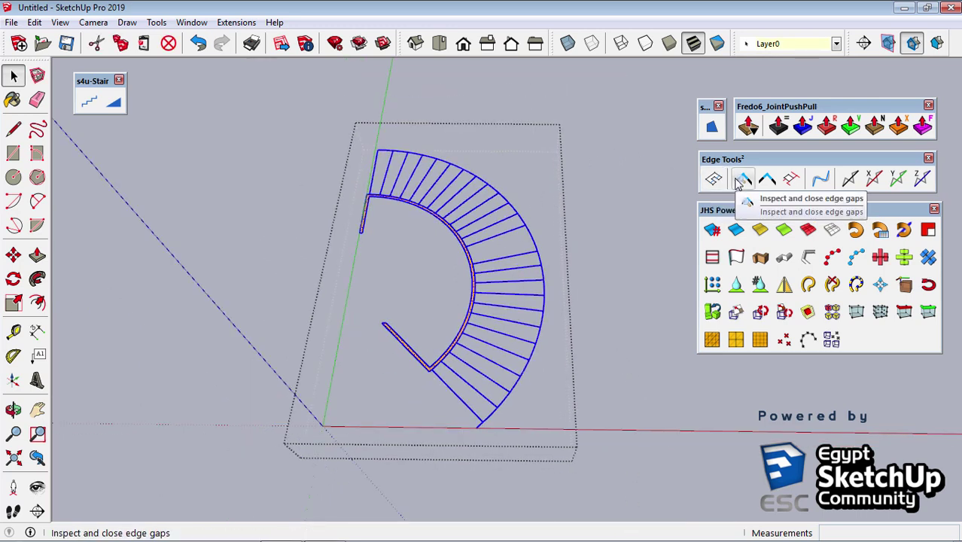
- Close all 53 edge gaps at 0.100 m tolerance with Remove Small Edges set to Yes
left_click(741, 181)
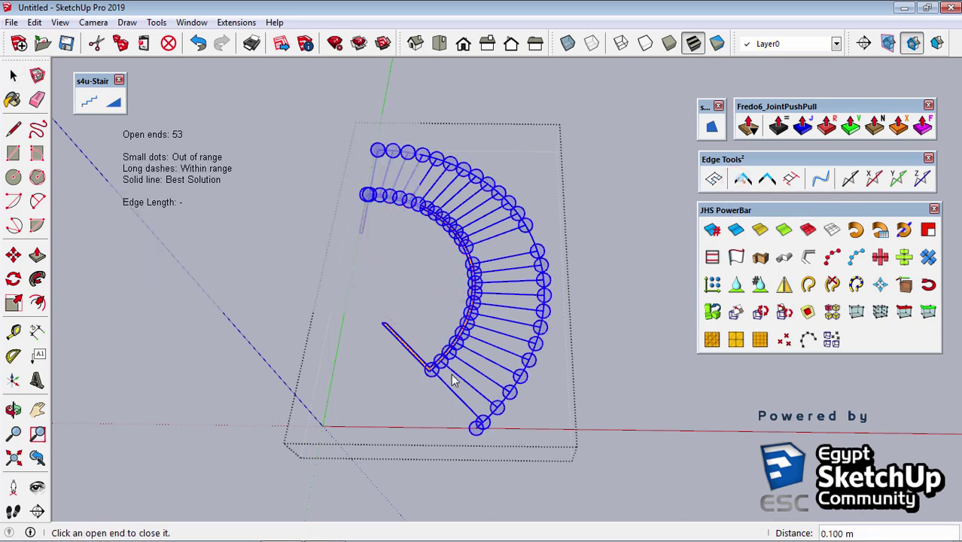
left_click(767, 180)
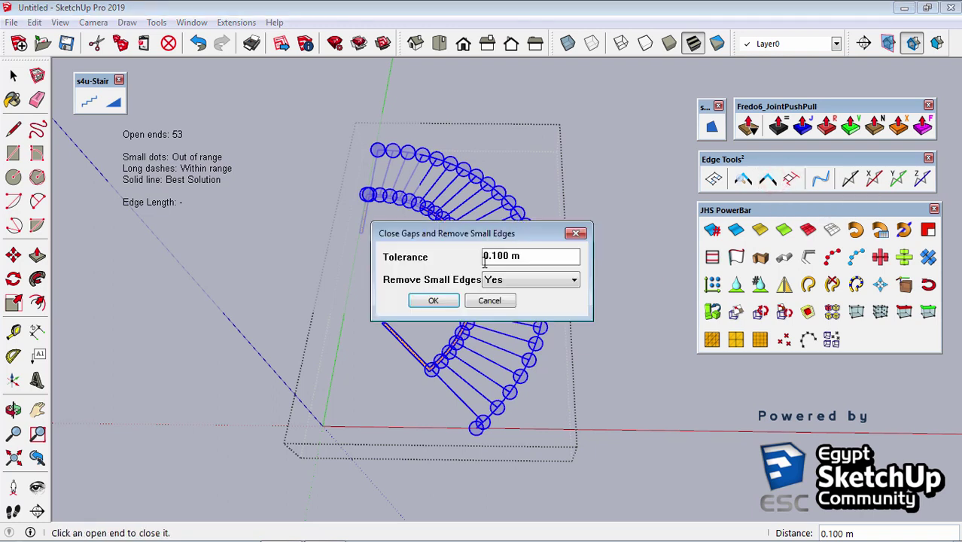
left_click(433, 300)
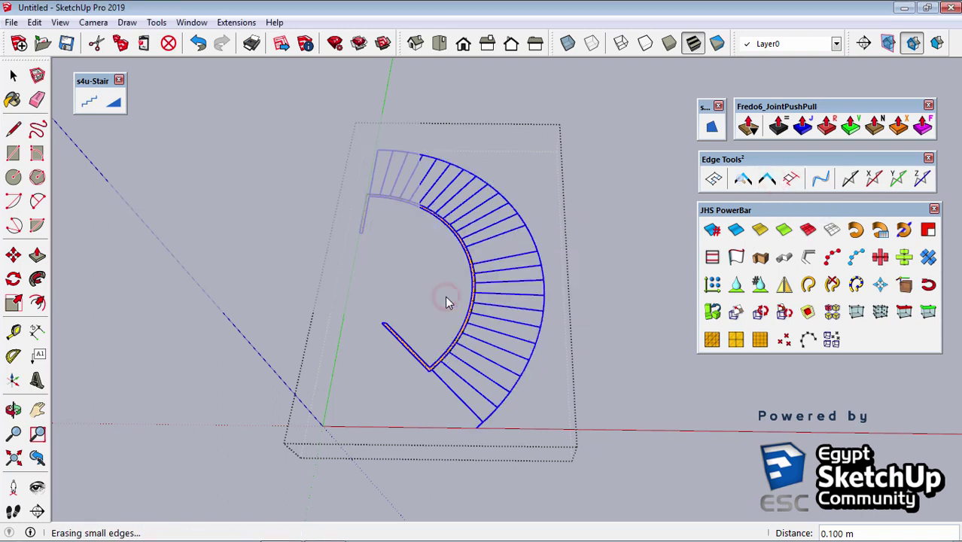
scroll(453, 440, "up", 2)
scroll(477, 439, "up", 2)
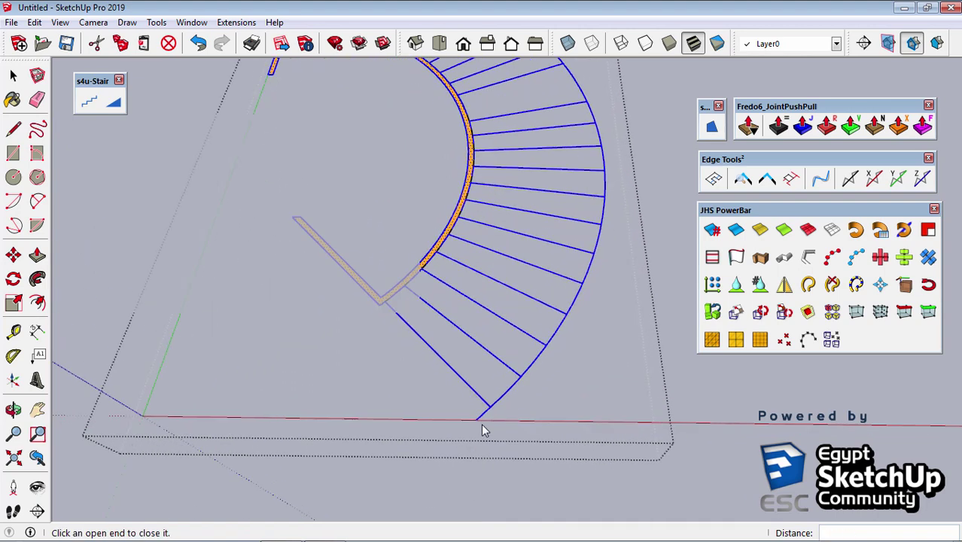
scroll(483, 427, "up", 2)
scroll(496, 420, "down", 3)
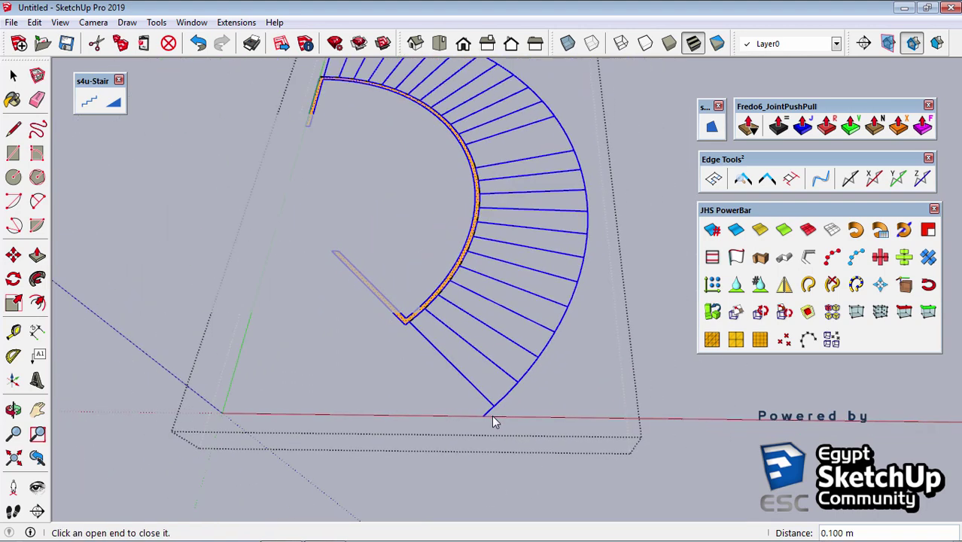
scroll(494, 421, "down", 1)
- Erase the stray edges beside the orange band's corner with the Eraser
key("e")
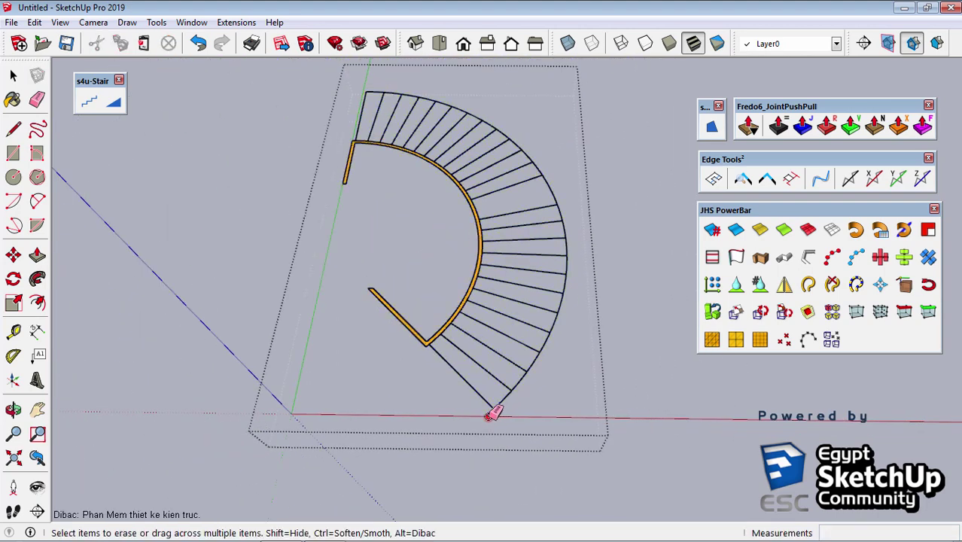
scroll(369, 129, "up", 2)
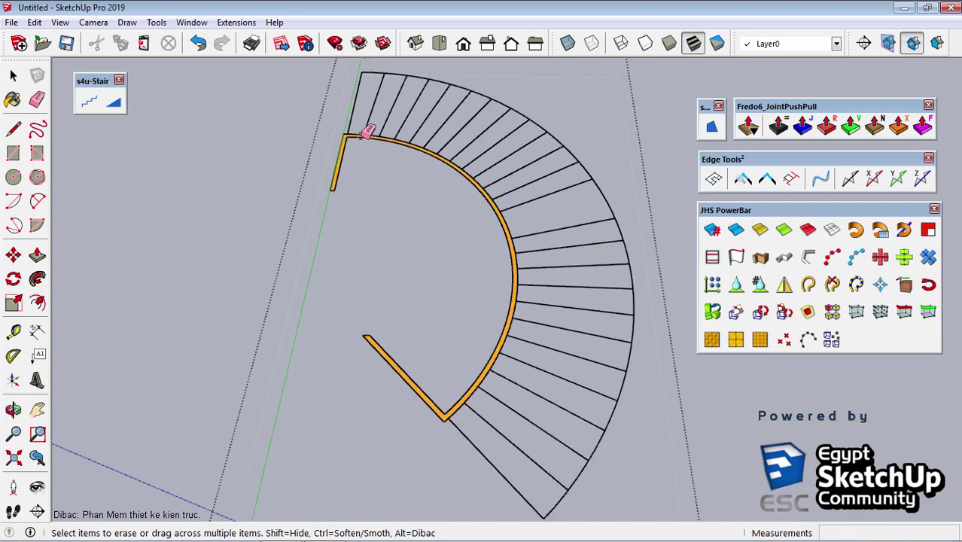
scroll(343, 91, "up", 3)
scroll(340, 148, "up", 3)
scroll(344, 289, "up", 2)
scroll(339, 313, "up", 2)
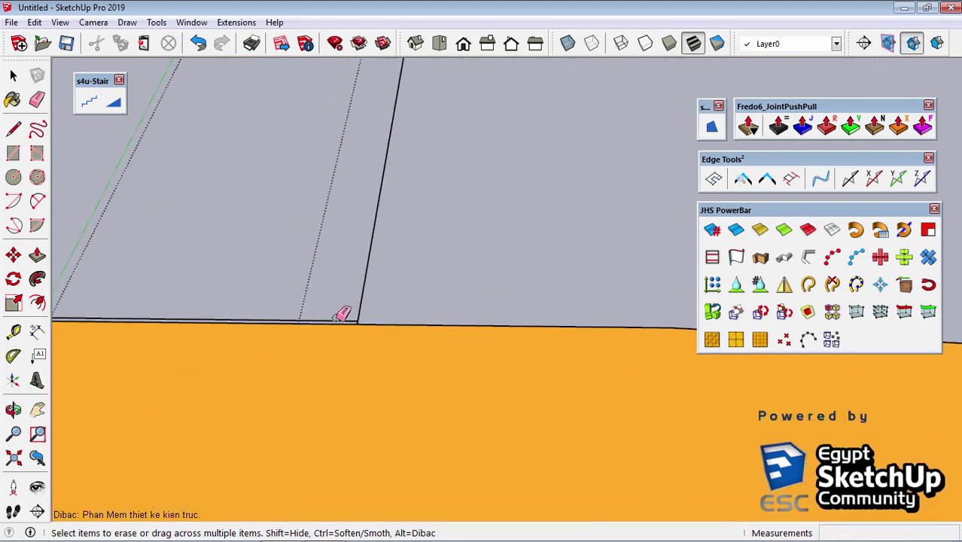
mouse_move(300, 347)
middle_mouse_down("shift")
mouse_move(548, 367)
mouse_move(576, 337)
middle_mouse_up("shift")
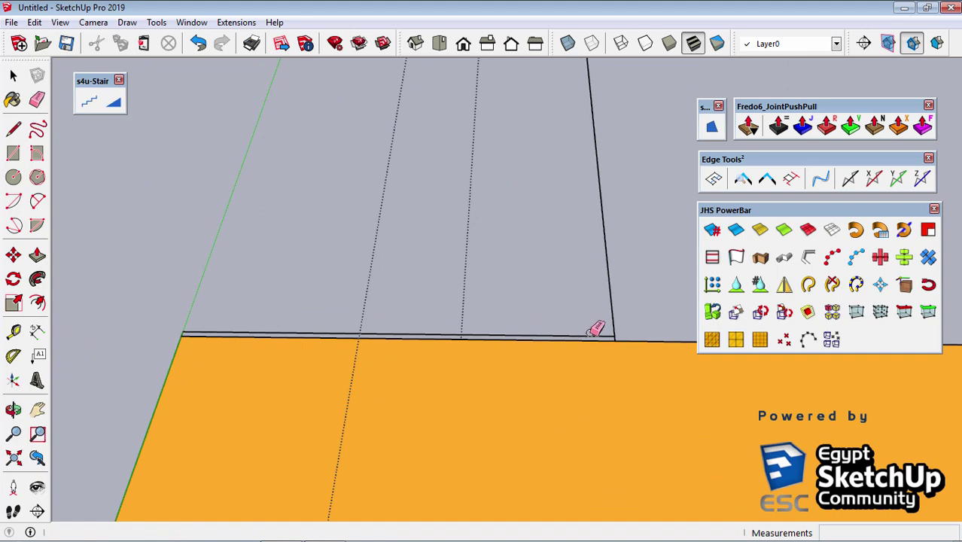
left_click_drag(596, 330, 188, 325)
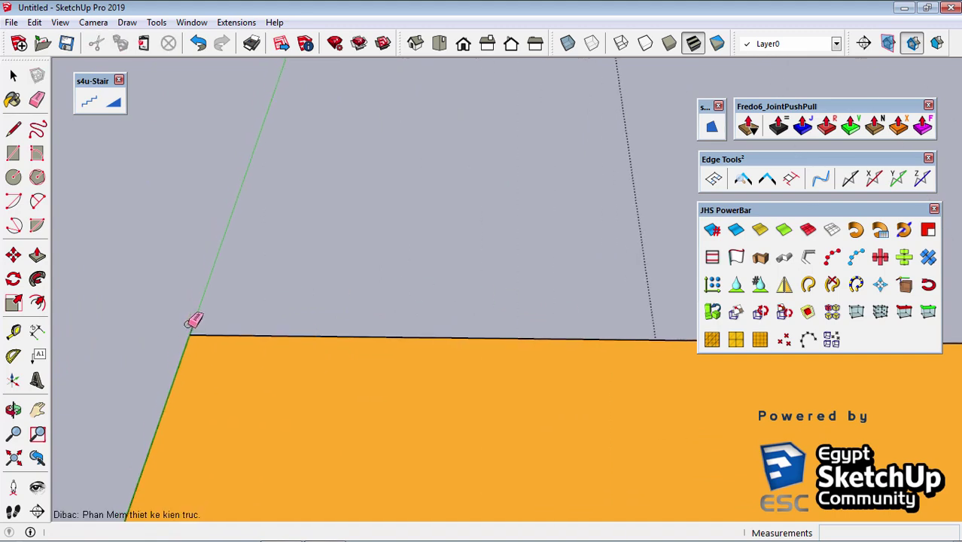
scroll(240, 208, "down", 2)
scroll(305, 184, "down", 2)
- Window-select the whole cleaned-up stair outline
key("space")
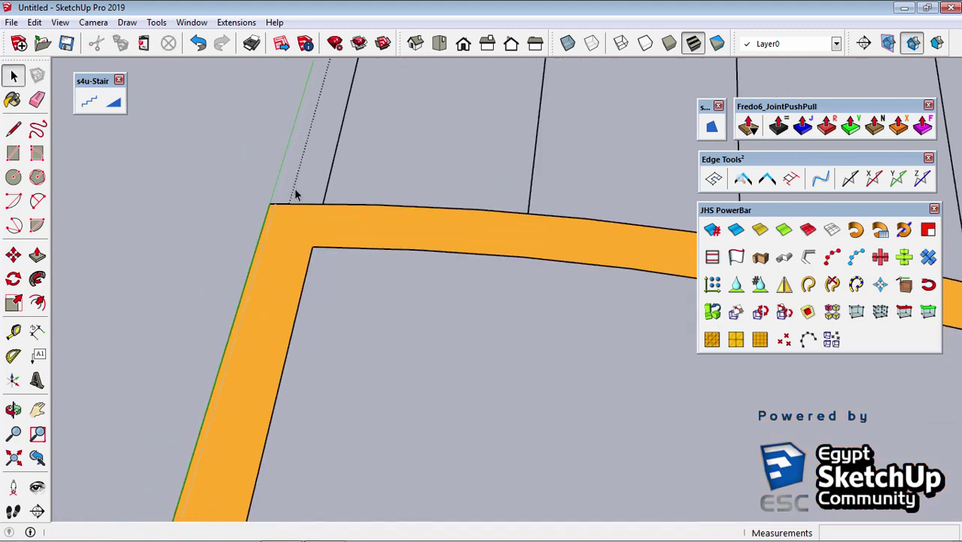
scroll(295, 195, "down", 2)
scroll(295, 194, "down", 2)
scroll(296, 195, "down", 2)
scroll(297, 198, "down", 1)
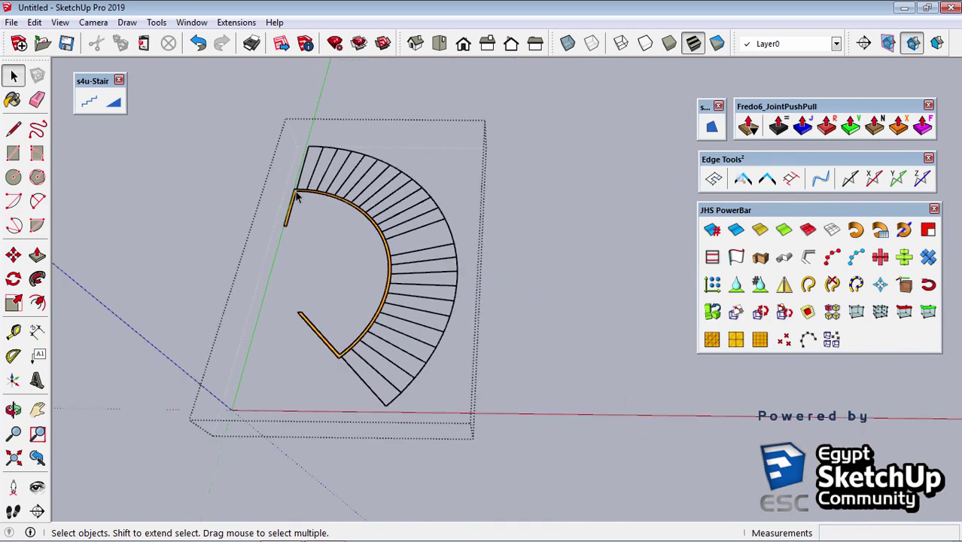
middle_click_drag(297, 196, 308, 221)
scroll(316, 220, "up", 2)
scroll(319, 227, "up", 2)
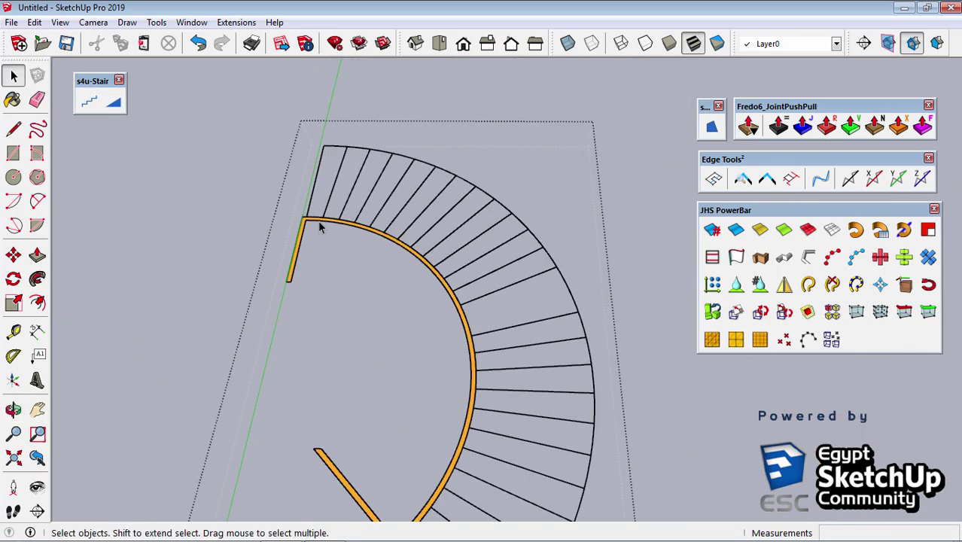
scroll(353, 195, "down", 2)
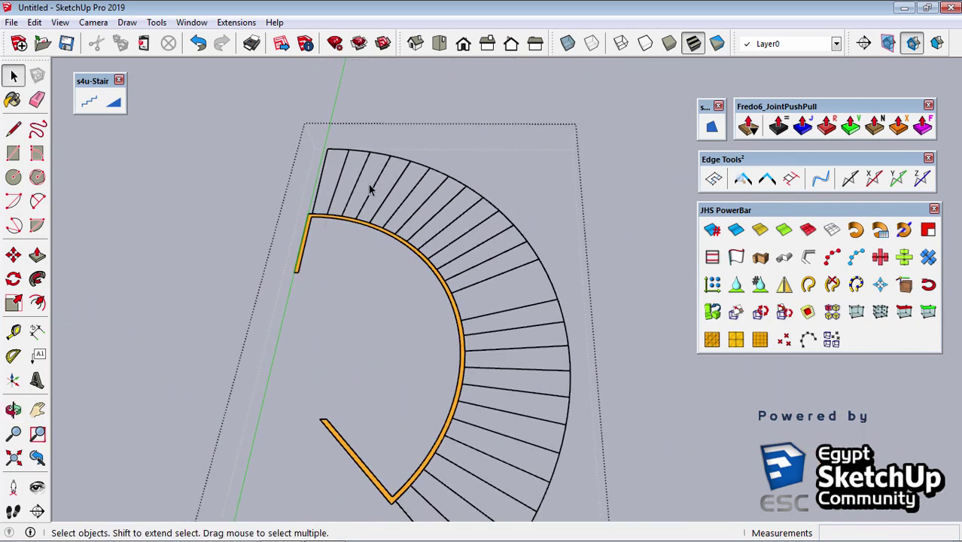
scroll(369, 189, "down", 2)
left_click_drag(257, 120, 527, 470)
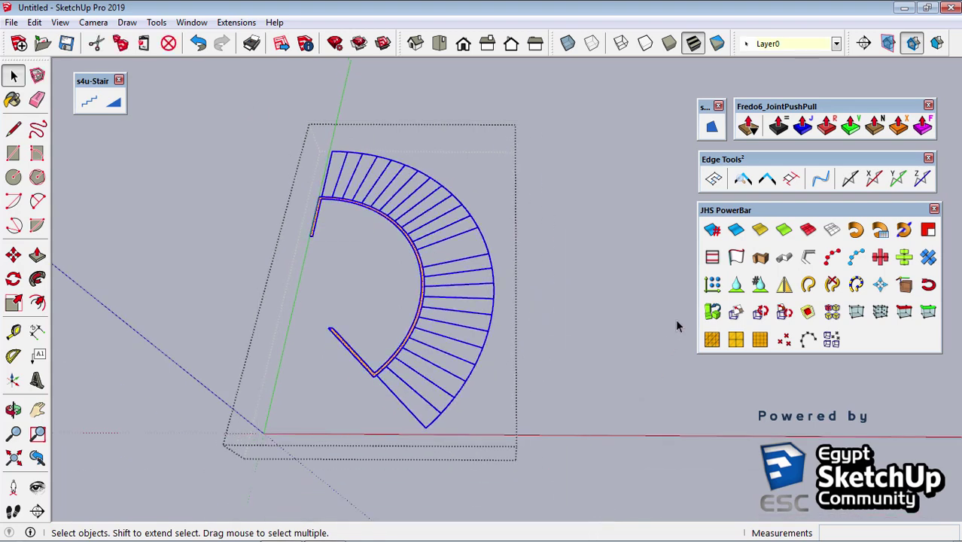
- Recheck the edge gaps, then run Make Face to fill the stair outline with 232 faces
left_click(743, 183)
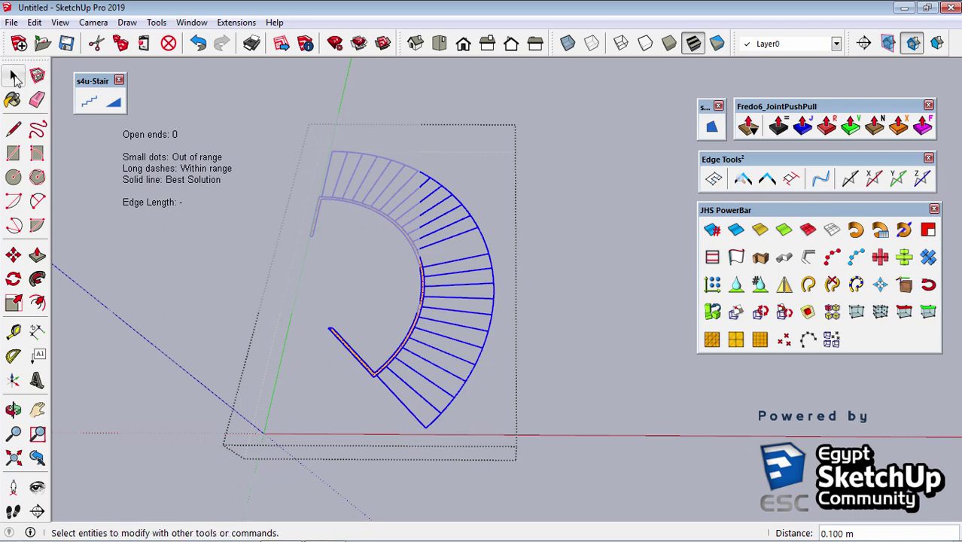
left_click(13, 75)
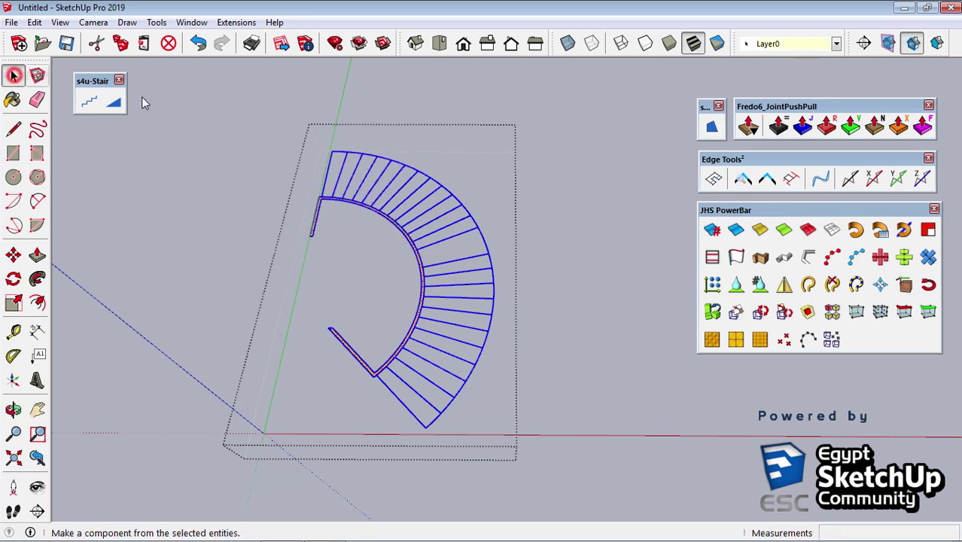
left_click(712, 129)
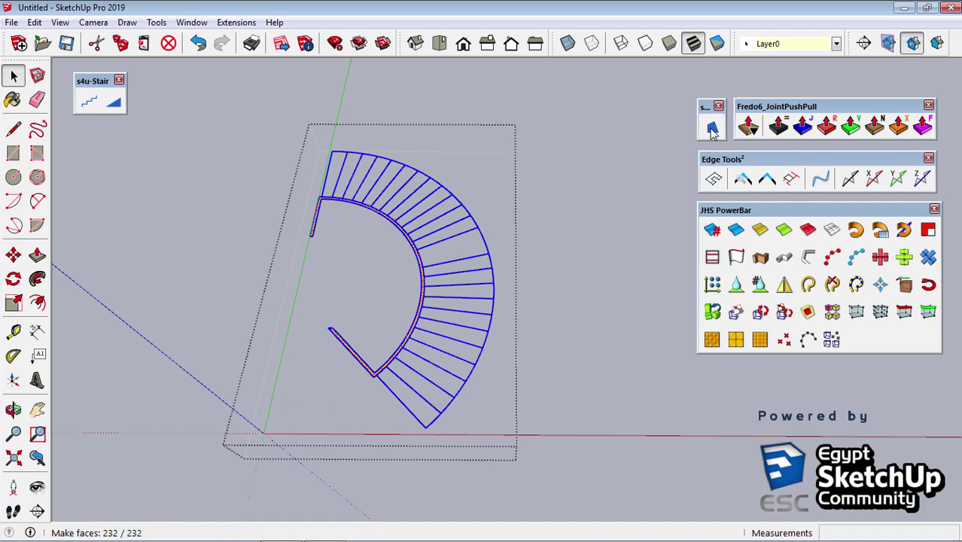
- Select the entire stair and reverse its faces so the white fronts face up
left_click(458, 246)
scroll(403, 417, "up", 1)
scroll(403, 417, "up", 1)
left_click(408, 388)
scroll(408, 383, "up", 1)
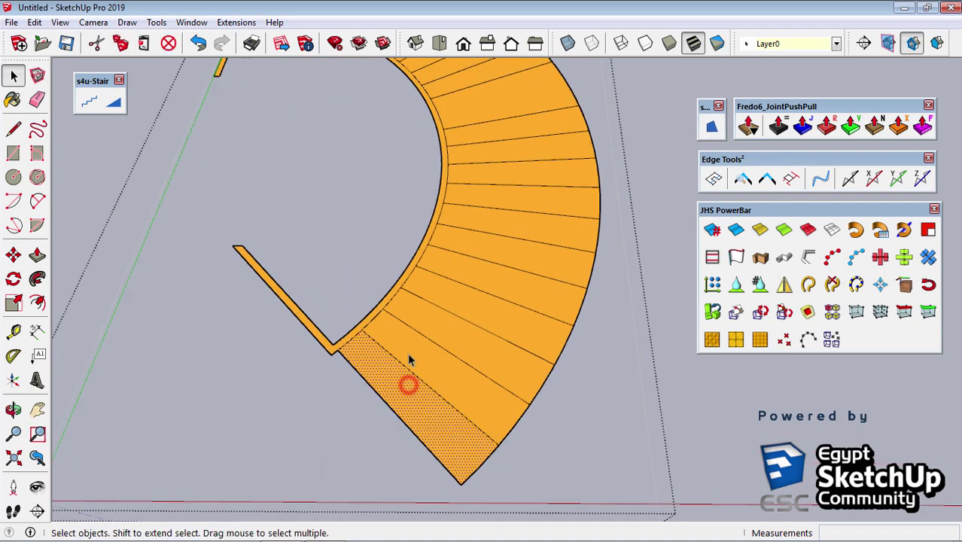
scroll(408, 380, "up", 1)
triple_click(426, 310)
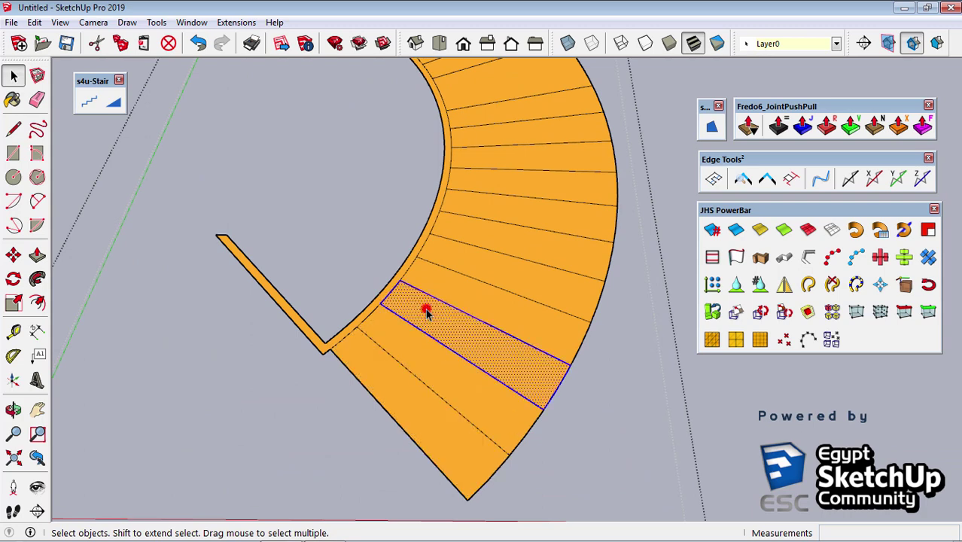
right_click(426, 309)
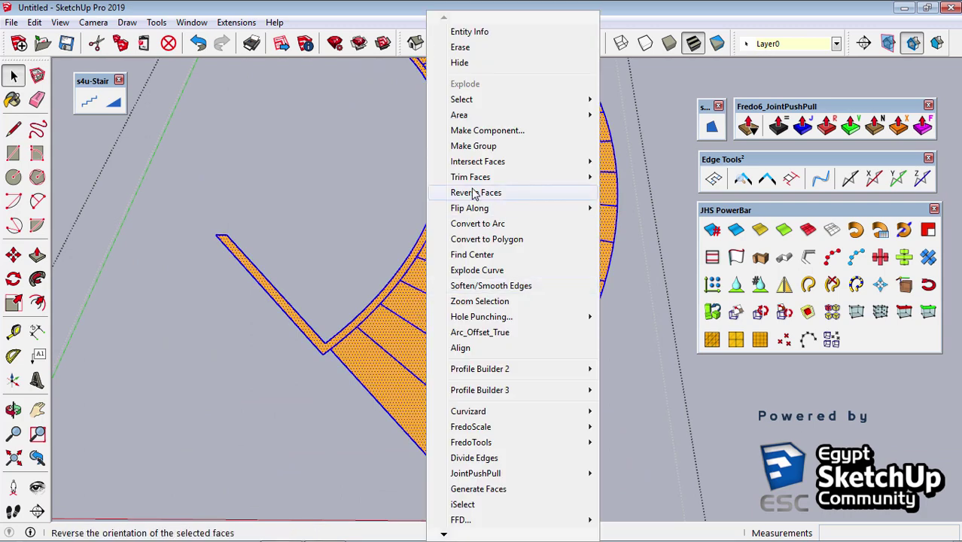
left_click(474, 195)
- Select only the inner curved wall path
scroll(431, 370, "down", 1)
scroll(347, 361, "up", 3)
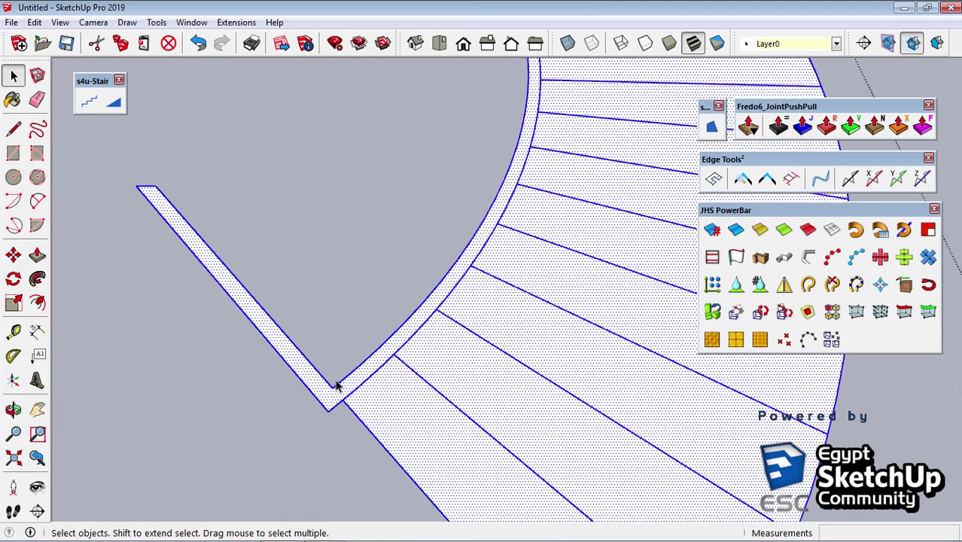
scroll(337, 385, "down", 1)
left_click(325, 398)
scroll(429, 418, "down", 2)
scroll(434, 413, "down", 1)
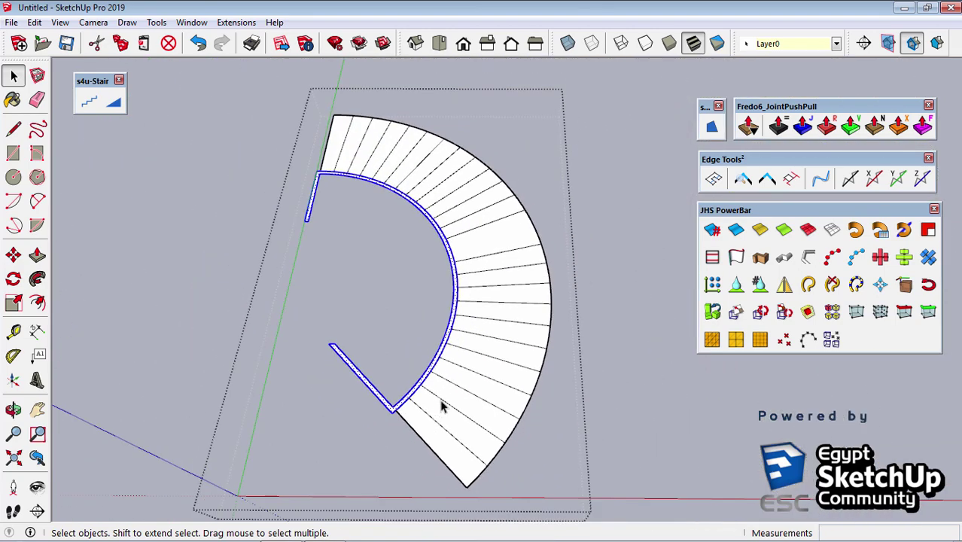
- Make the inner wall path its own group and cut it out of the stair
scroll(389, 410, "up", 1)
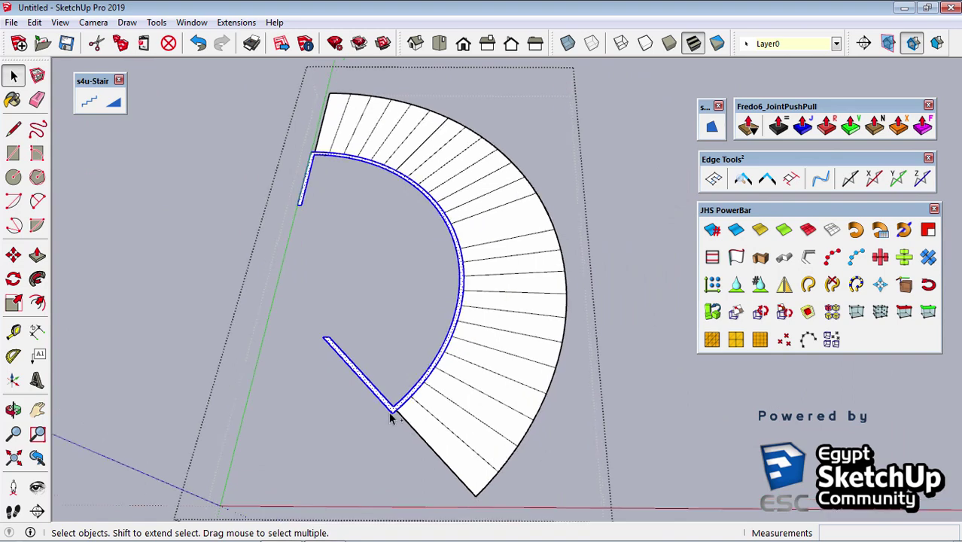
scroll(389, 411, "up", 1)
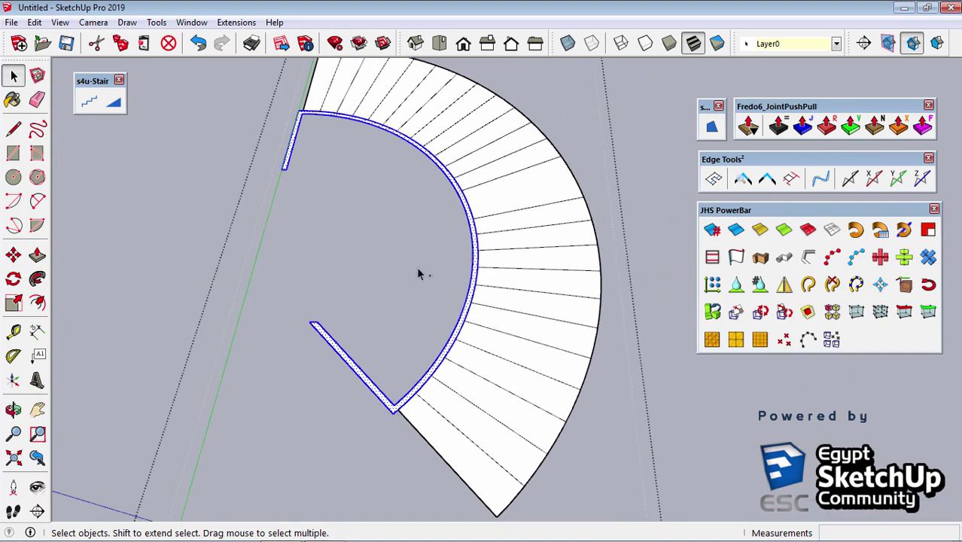
scroll(404, 401, "up", 2)
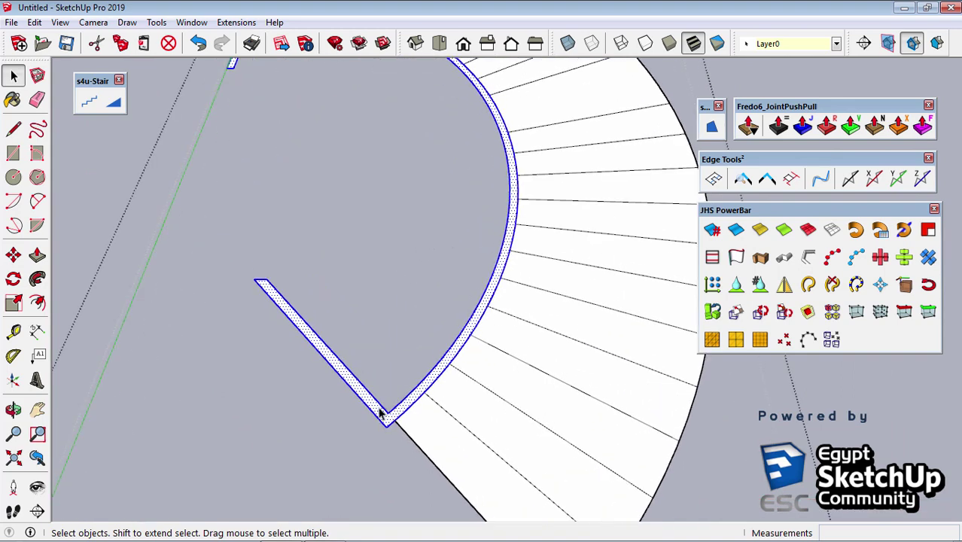
right_click(381, 413)
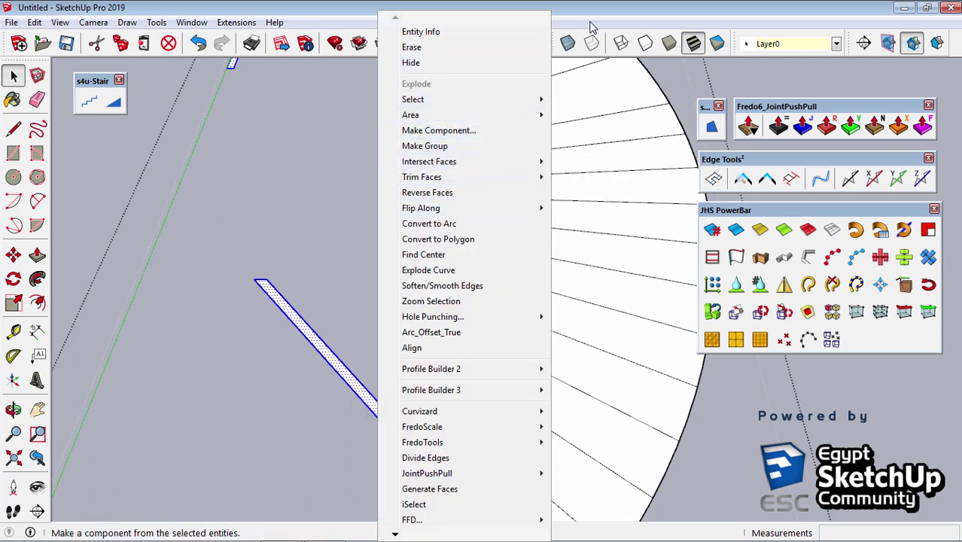
left_click(471, 148)
scroll(494, 276, "down", 3)
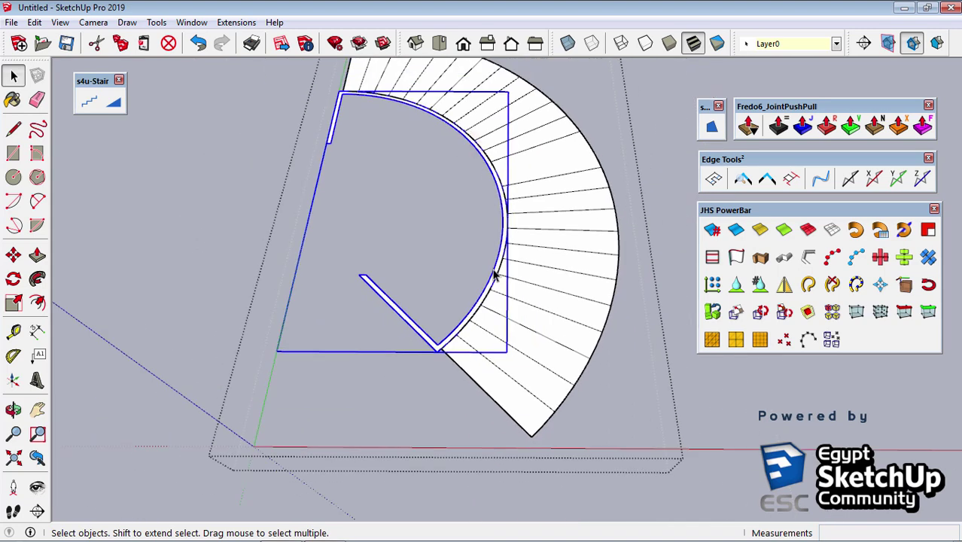
scroll(494, 276, "down", 2)
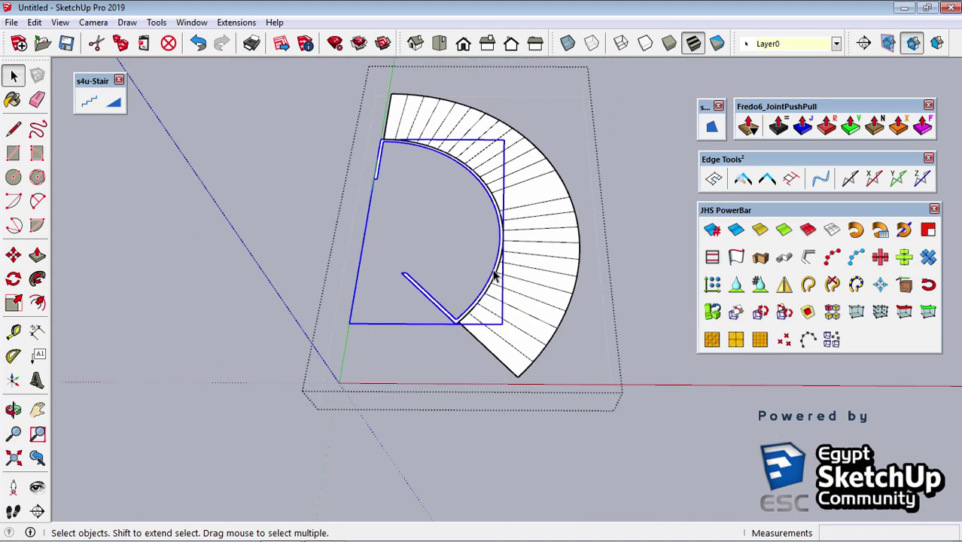
key("Delete")
- Leave the stair group and paste the inner wall path back in place
triple_click(527, 284)
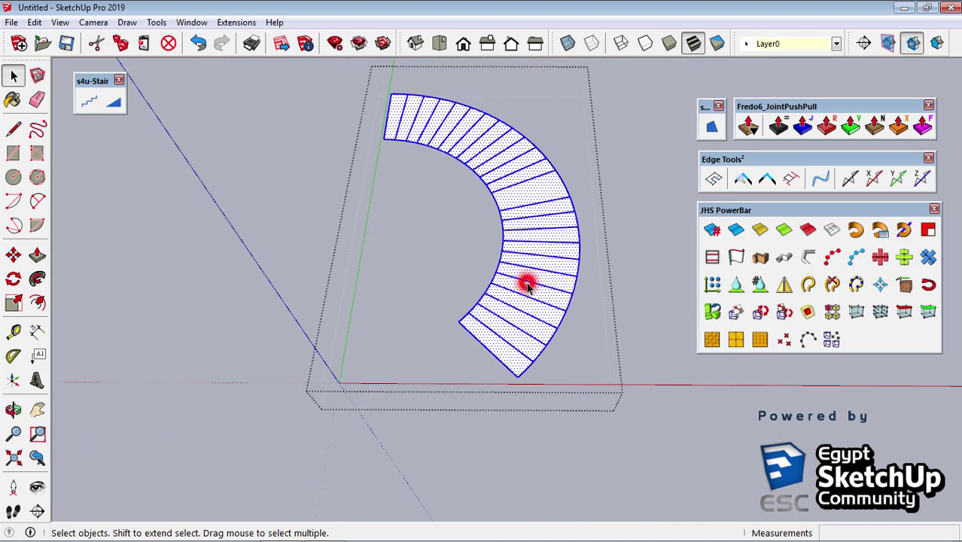
key("Escape")
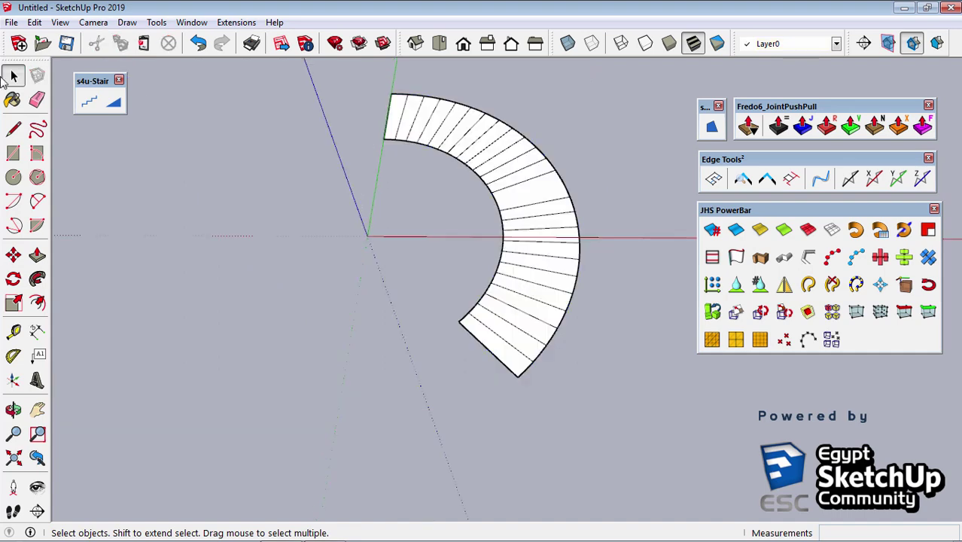
left_click(35, 22)
left_click(79, 127)
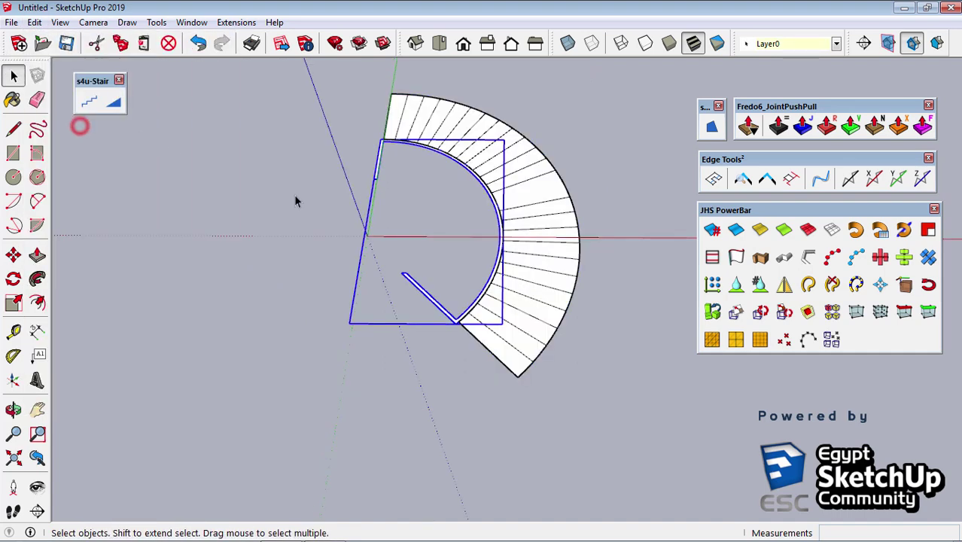
key("m")
left_click(413, 330)
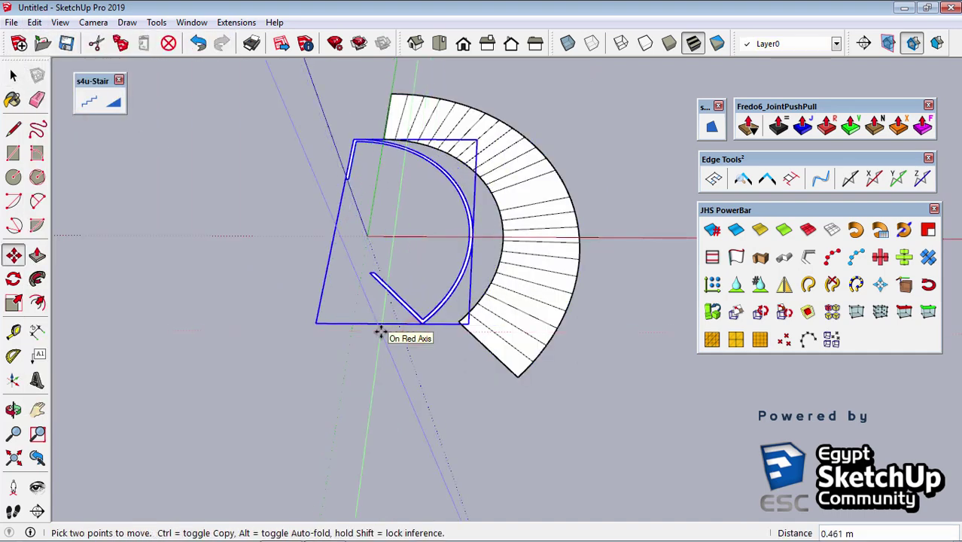
key("ctrl+z")
key("space")
- Move the stair model 10 along the red axis onto the site plan
triple_click(504, 228)
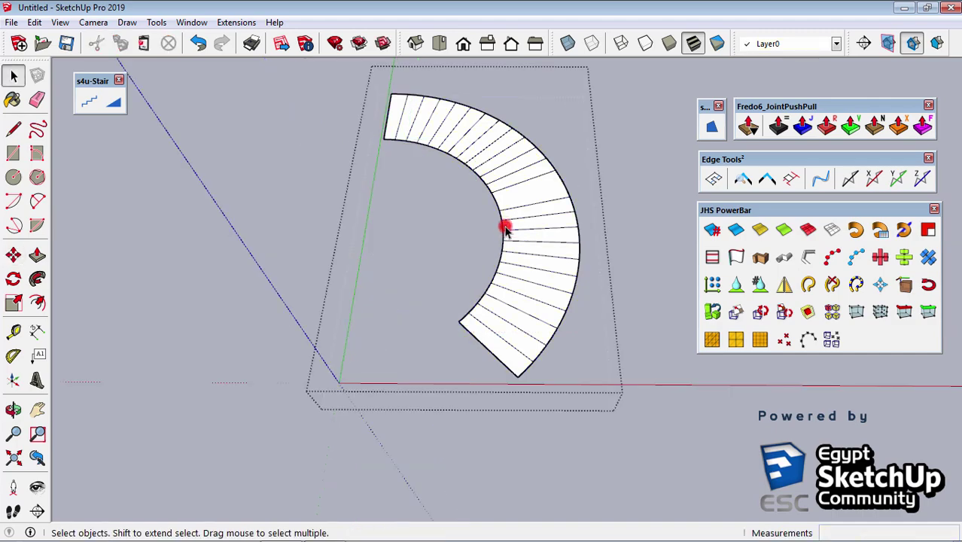
mouse_move(307, 221)
middle_mouse_down()
mouse_move(306, 169)
mouse_move(462, 222)
mouse_move(199, 266)
mouse_move(321, 340)
middle_mouse_up()
left_click(305, 169)
scroll(408, 219, "down", 3)
left_click(263, 291)
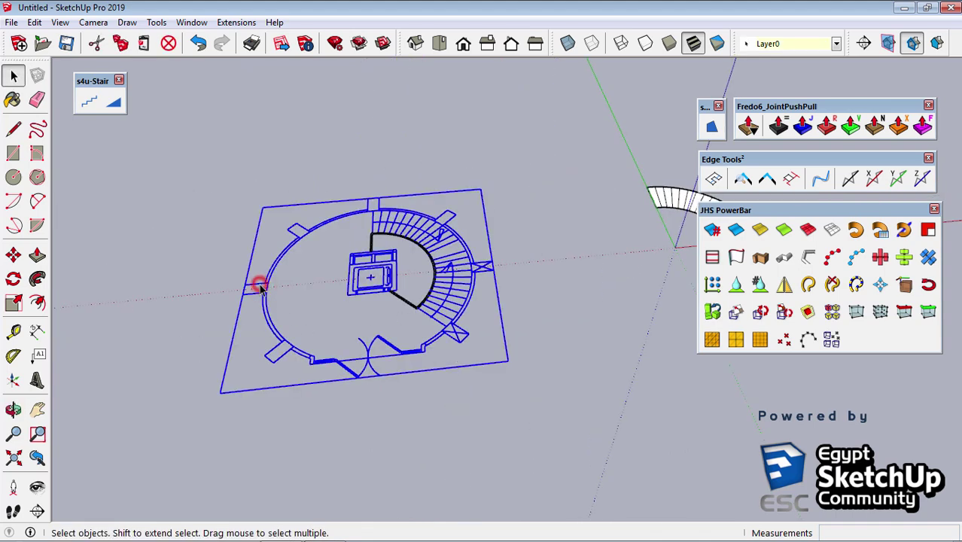
key("m")
left_click(202, 357)
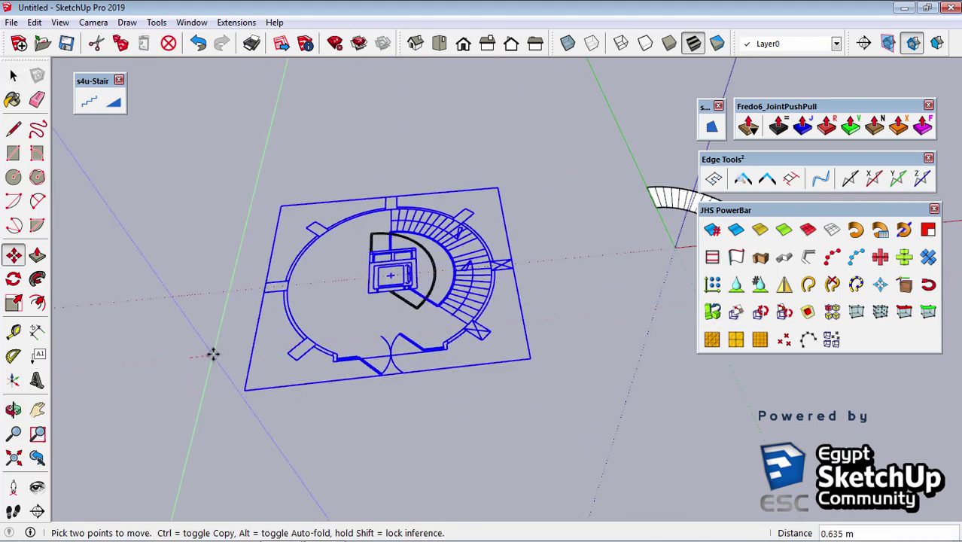
type("10")
key("Return")
key("space")
left_click(260, 385)
- Orbit and zoom around the moved stair and the door to inspect them
middle_click_drag(260, 384, 82, 333)
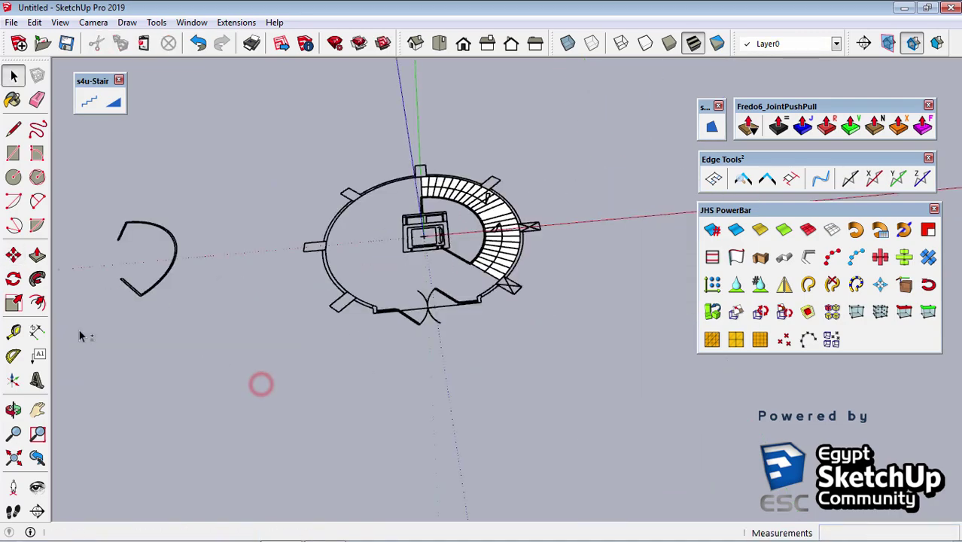
scroll(489, 226, "up", 3)
scroll(489, 225, "up", 3)
scroll(489, 225, "down", 2)
middle_click_drag(489, 243, 488, 151)
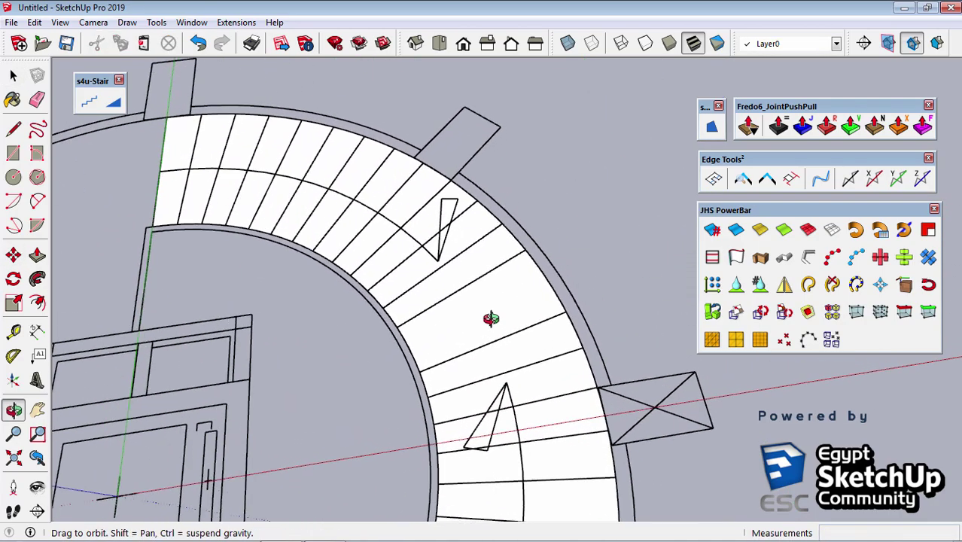
scroll(503, 235, "down", 2)
mouse_move(502, 235)
middle_mouse_down()
mouse_move(509, 388)
mouse_move(494, 397)
mouse_move(456, 197)
mouse_move(564, 327)
mouse_move(687, 285)
mouse_move(587, 299)
mouse_move(608, 300)
mouse_move(580, 369)
mouse_move(541, 391)
mouse_move(543, 404)
mouse_move(388, 253)
middle_mouse_up()
- Run s4u-Stair Make Stair on the tread faces, previewing steps 1–24 at 4.500 m height
left_click(493, 397)
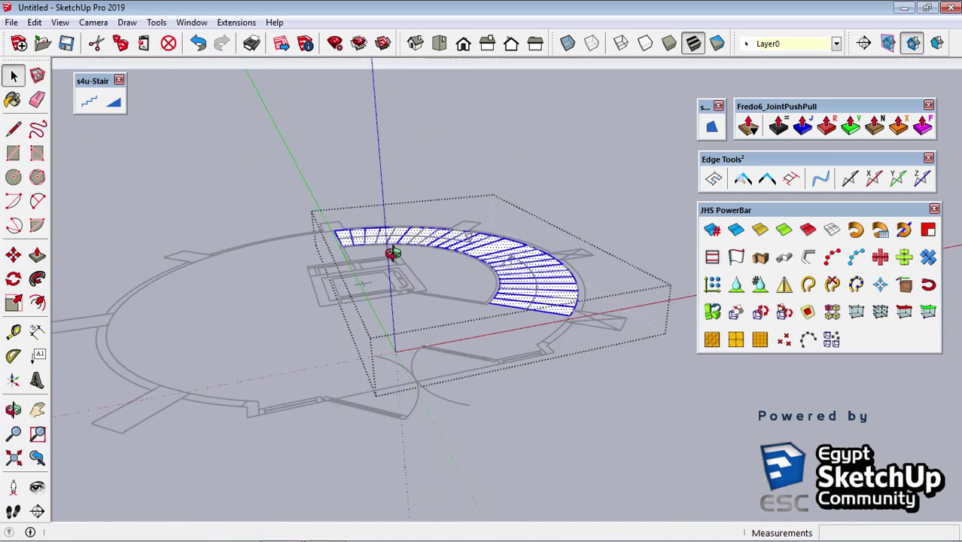
left_click(96, 111)
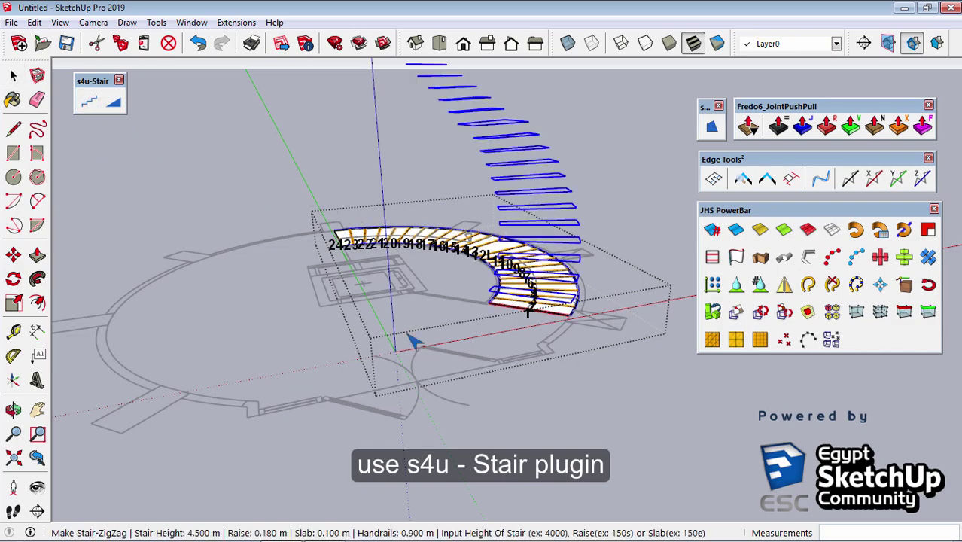
scroll(433, 413, "down", 1)
mouse_move(433, 412)
middle_mouse_down()
mouse_move(391, 435)
mouse_move(468, 211)
middle_mouse_up()
scroll(455, 262, "up", 2)
scroll(457, 279, "up", 2)
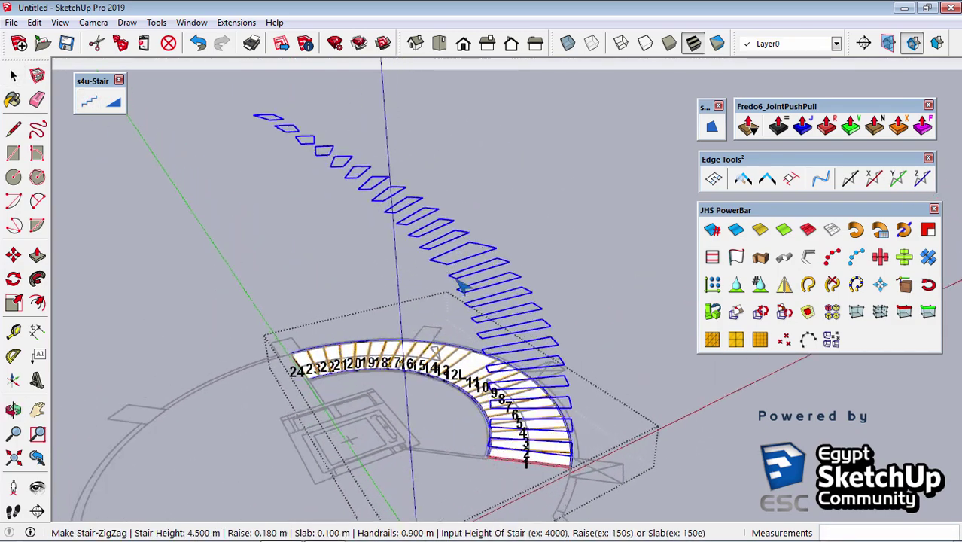
scroll(451, 376, "up", 2)
middle_click_drag(449, 420, 491, 367)
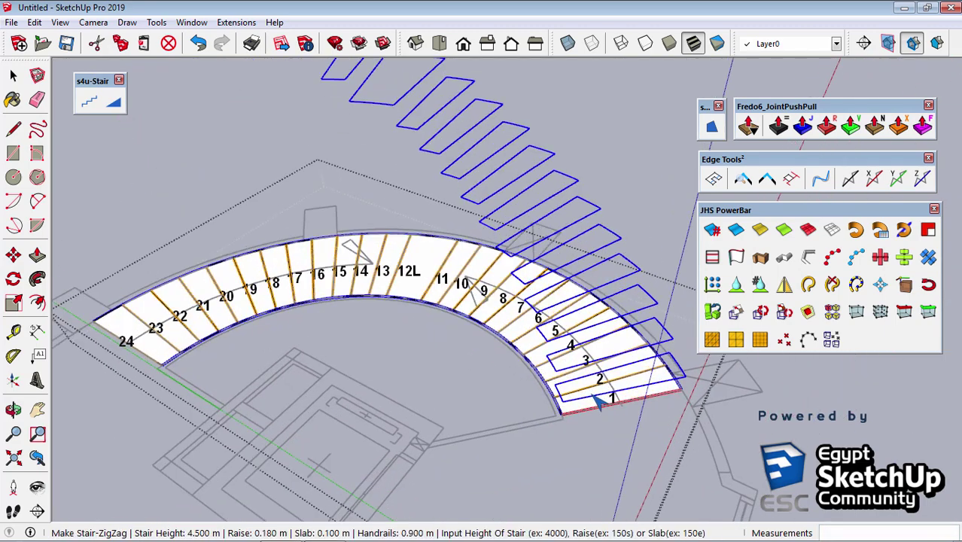
scroll(618, 397, "up", 3)
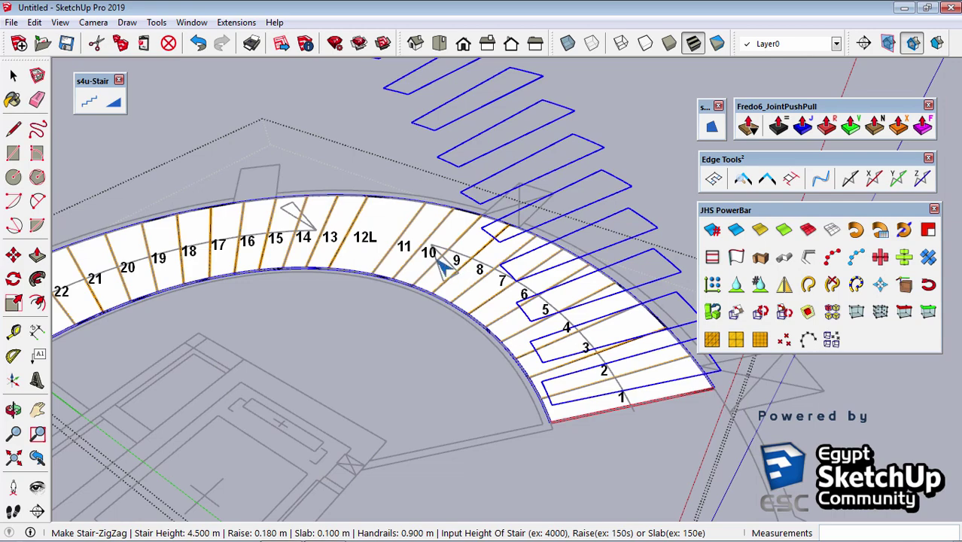
scroll(370, 252, "up", 2)
scroll(399, 260, "up", 2)
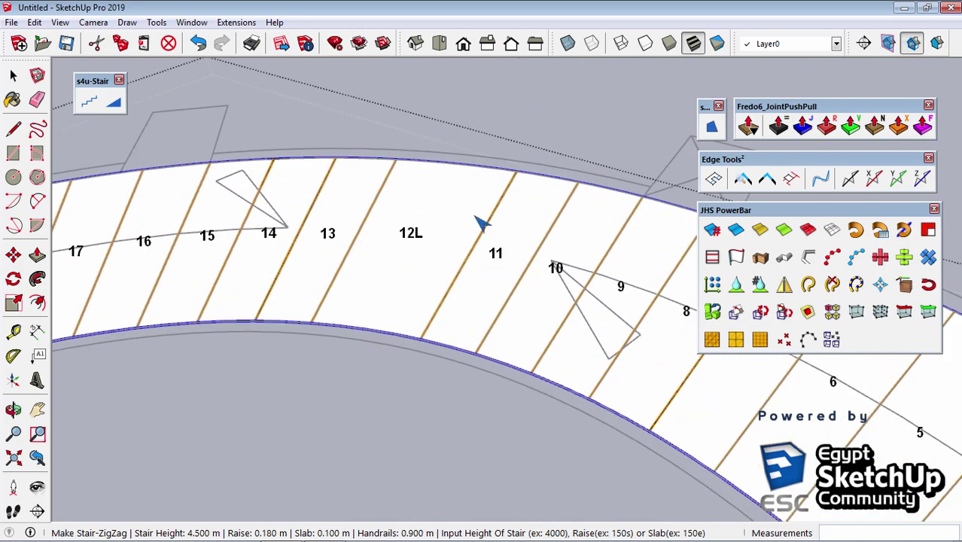
scroll(479, 223, "down", 3)
scroll(487, 217, "down", 3)
scroll(477, 221, "down", 2)
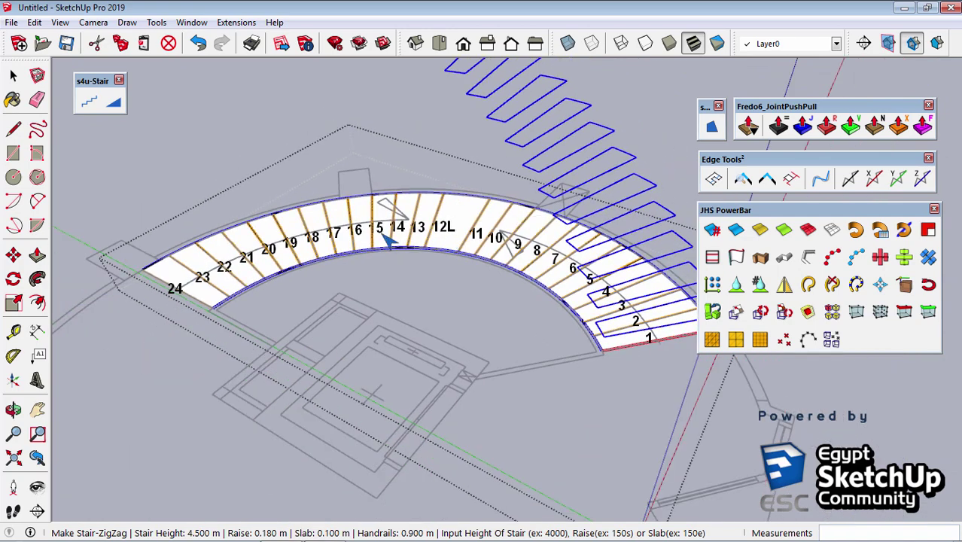
mouse_move(199, 299)
middle_mouse_down()
mouse_move(408, 383)
mouse_move(393, 412)
mouse_move(141, 493)
middle_mouse_up()
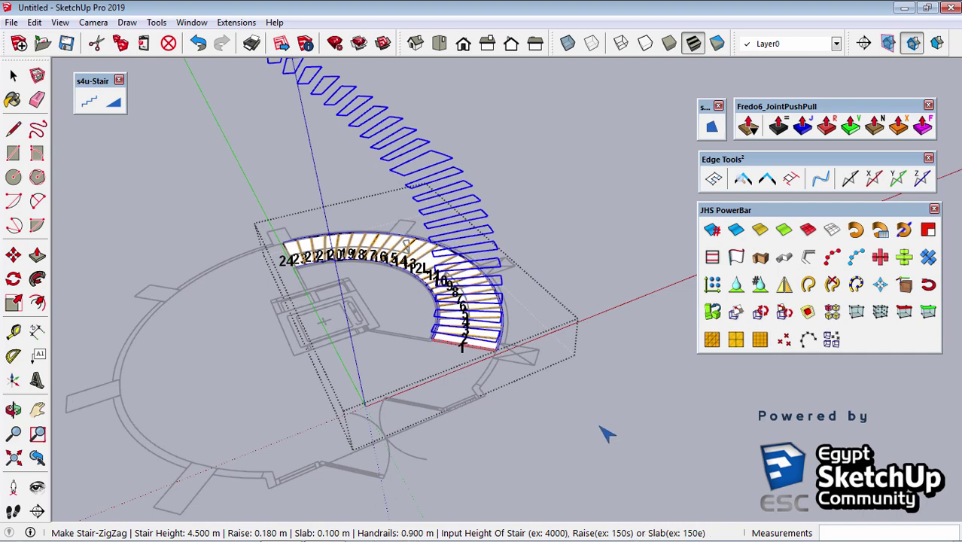
- Generate the preview as a Stair-Simple type with handrails and orbit to inspect it
mouse_move(605, 433)
middle_mouse_down()
mouse_move(522, 275)
mouse_move(499, 328)
mouse_move(561, 282)
middle_mouse_up()
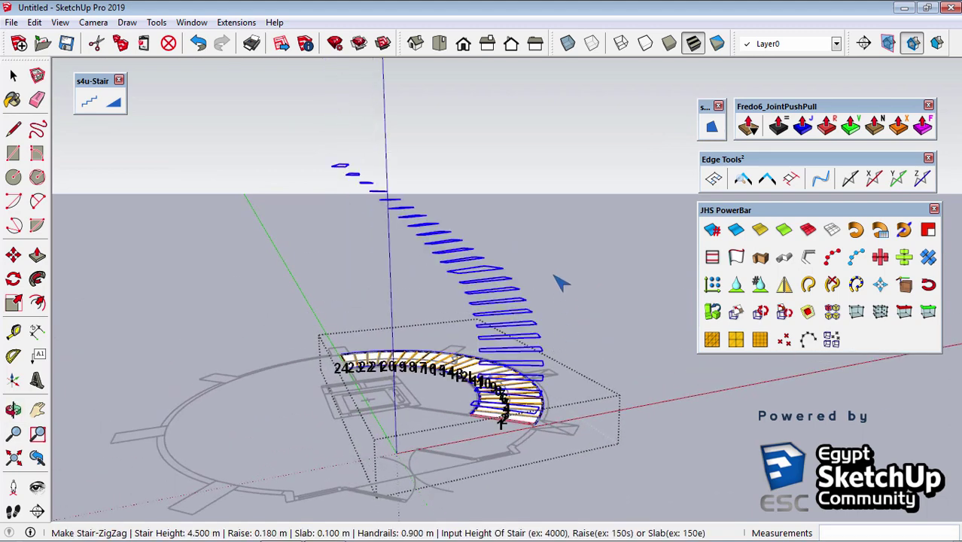
right_click(519, 146)
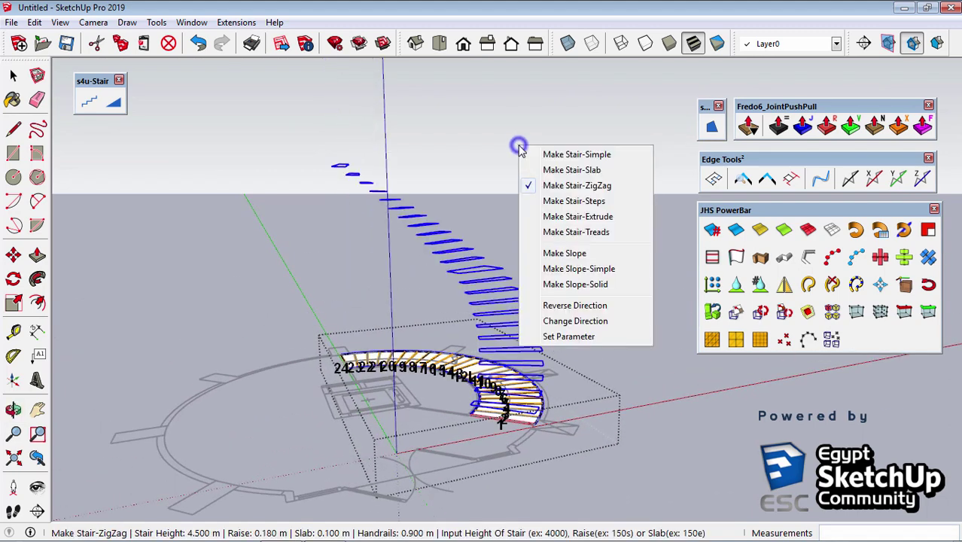
left_click(609, 154)
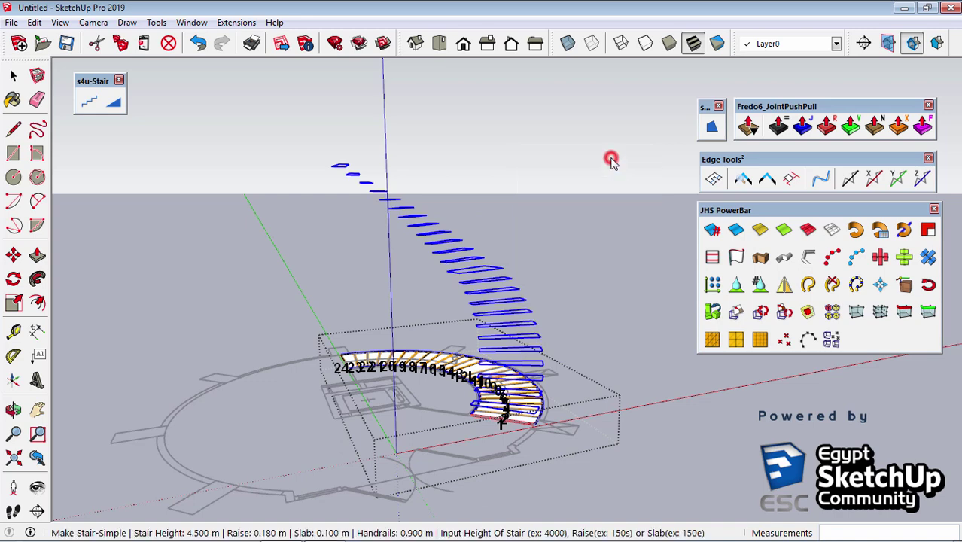
middle_click_drag(599, 177, 554, 270)
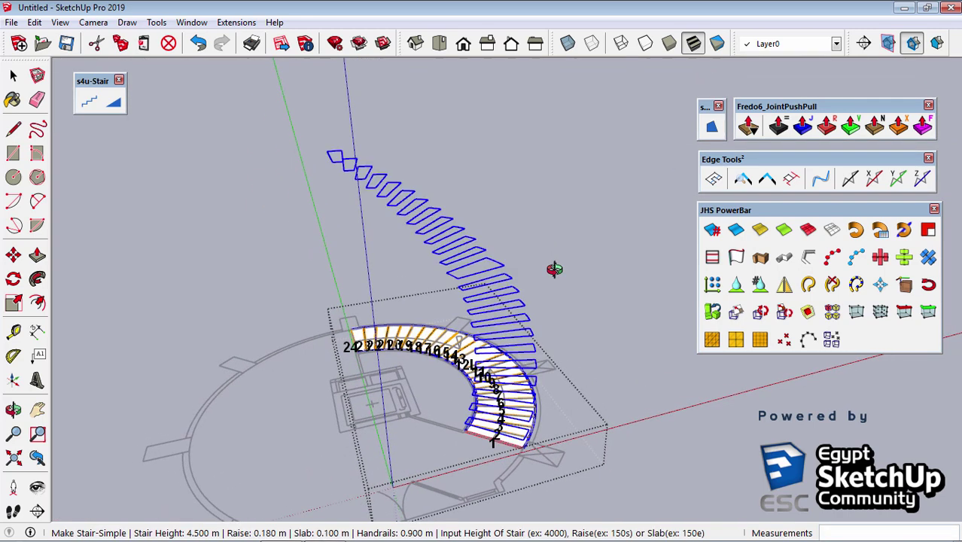
mouse_move(554, 269)
middle_mouse_down()
mouse_move(516, 307)
mouse_move(376, 346)
mouse_move(209, 275)
middle_mouse_up()
left_click(516, 309)
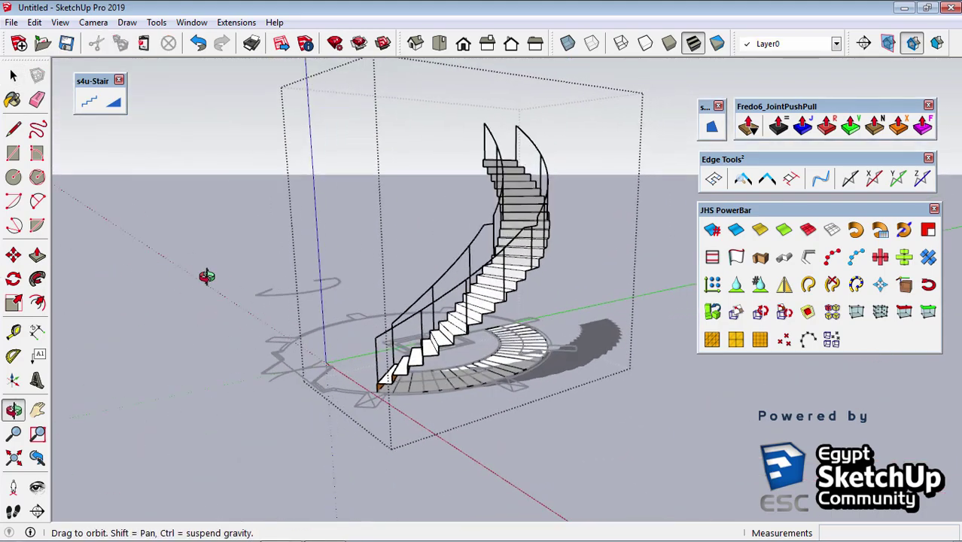
scroll(401, 326, "up", 2)
scroll(496, 359, "up", 3)
scroll(572, 367, "up", 3)
- Move the simple stair group 58 along the red axis, away from the flat plan treads
scroll(572, 367, "down", 3)
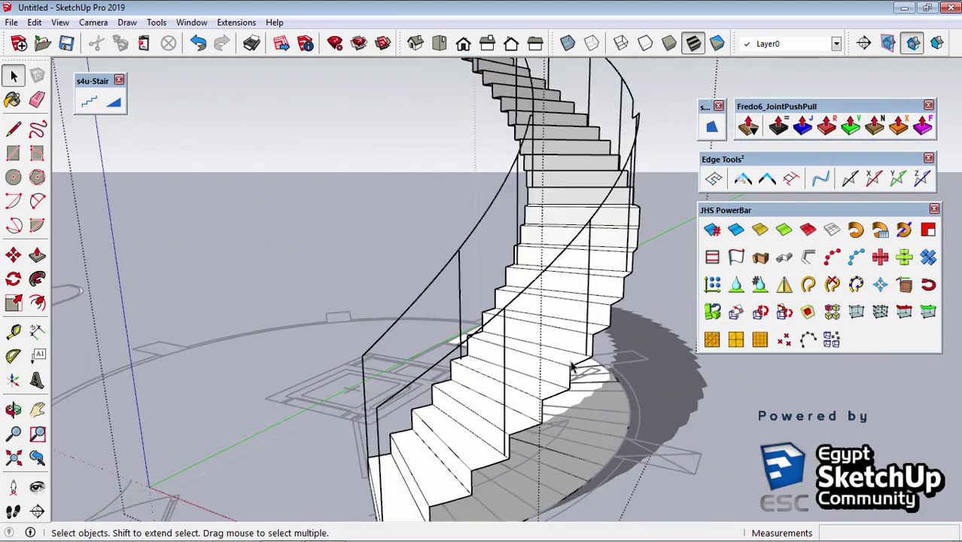
scroll(572, 368, "down", 3)
mouse_move(572, 368)
middle_mouse_down()
mouse_move(444, 412)
mouse_move(516, 388)
mouse_move(451, 338)
mouse_move(395, 156)
middle_mouse_up()
left_click(510, 339)
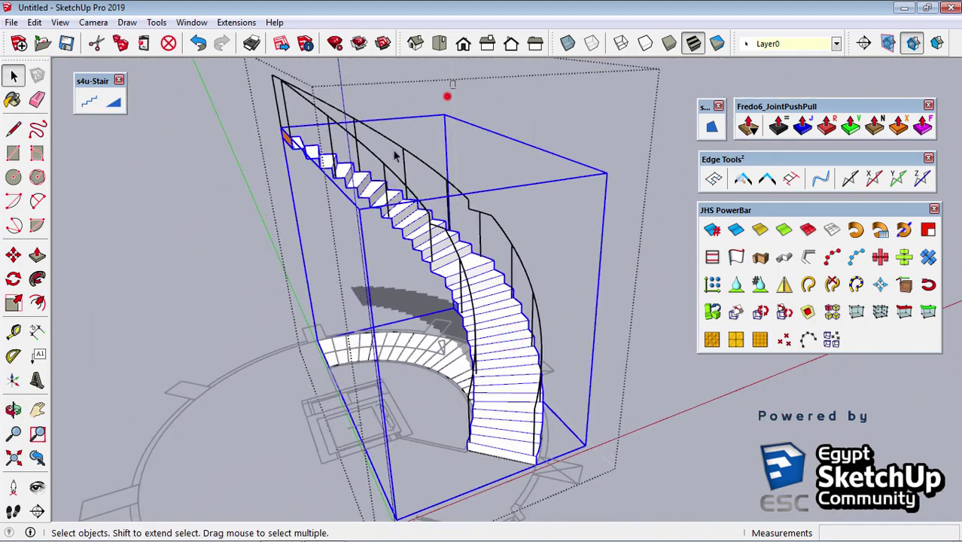
scroll(228, 283, "down", 3)
scroll(393, 402, "down", 2)
key("m")
left_click(444, 411)
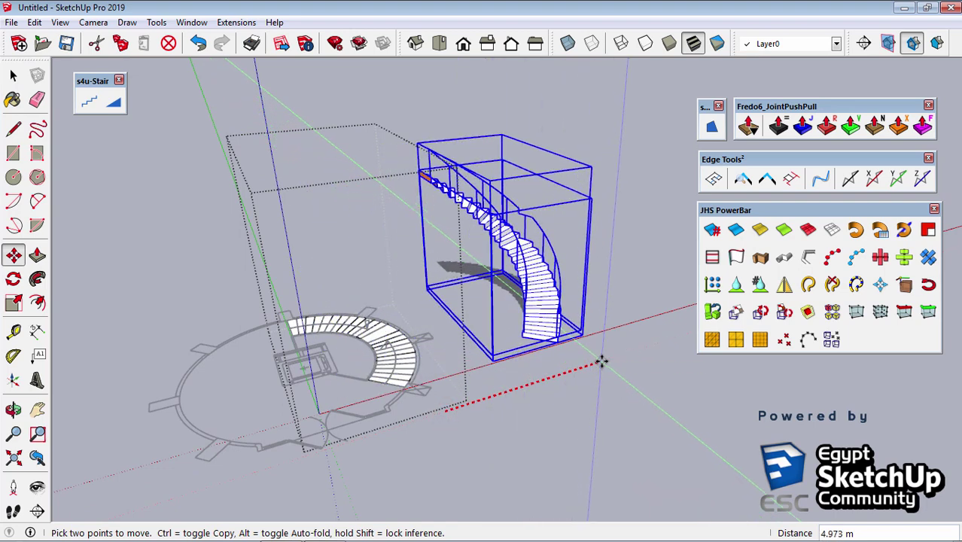
left_click(601, 362)
type("5")
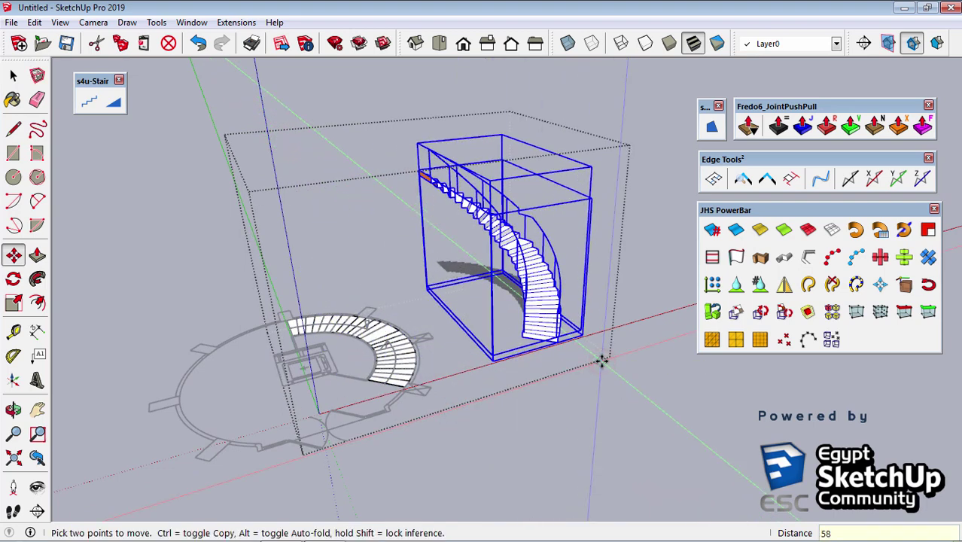
key("Return")
key("space")
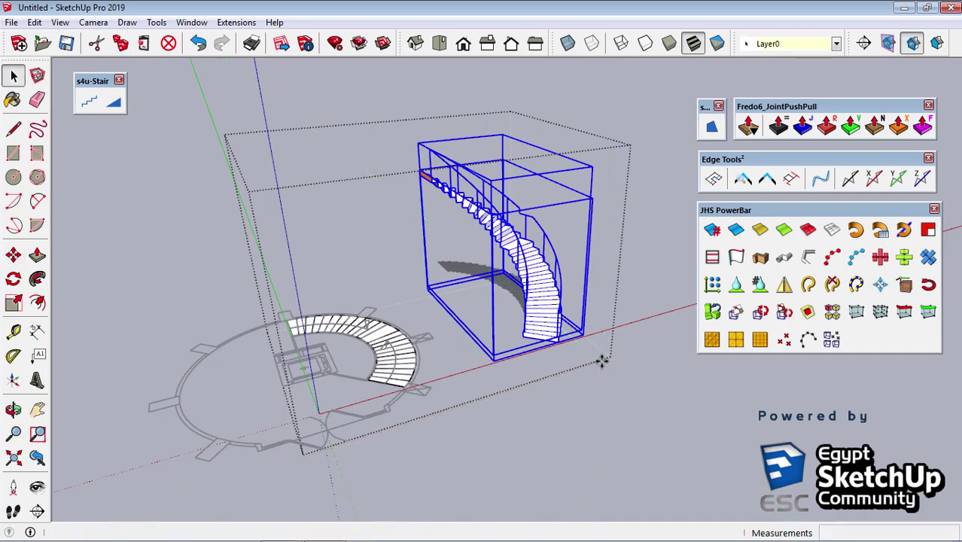
scroll(399, 342, "up", 3)
scroll(388, 331, "up", 1)
- Run s4u-Stair on the curved plan treads as Make Stair-Slab, producing a slab stair with handrails
triple_click(380, 325)
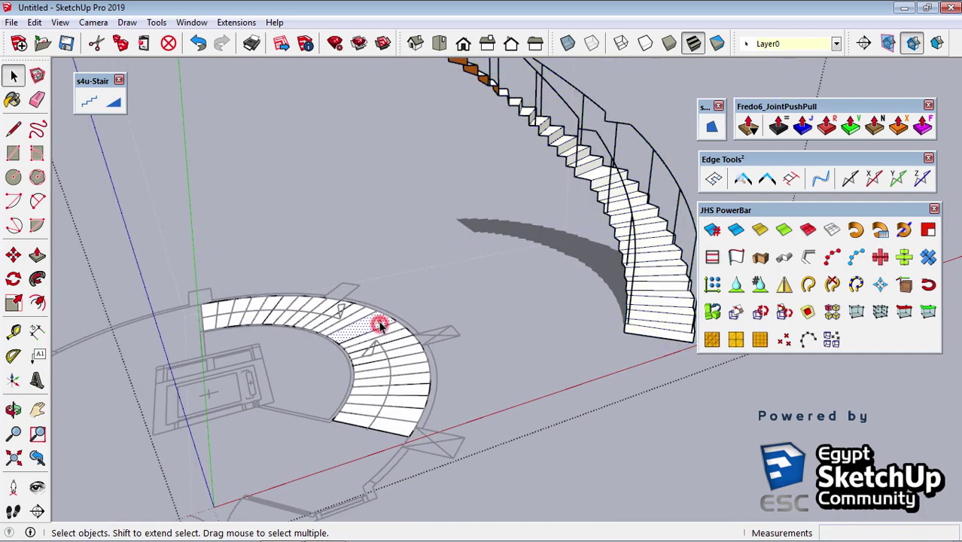
left_click(89, 101)
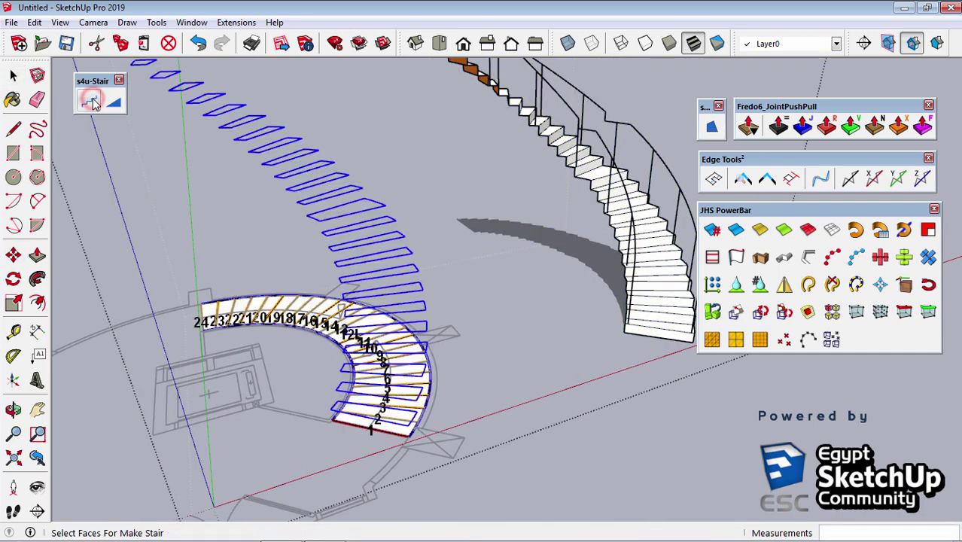
right_click(396, 128)
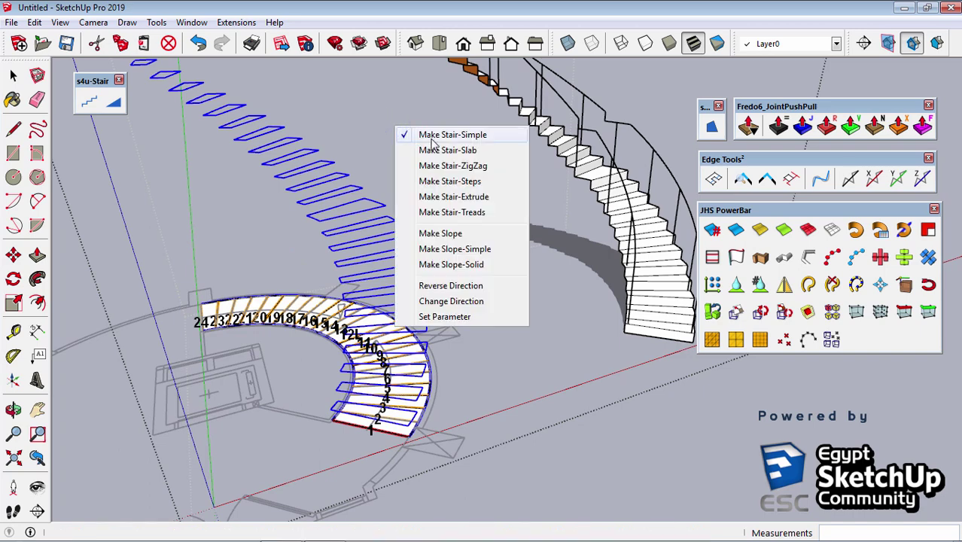
left_click(462, 152)
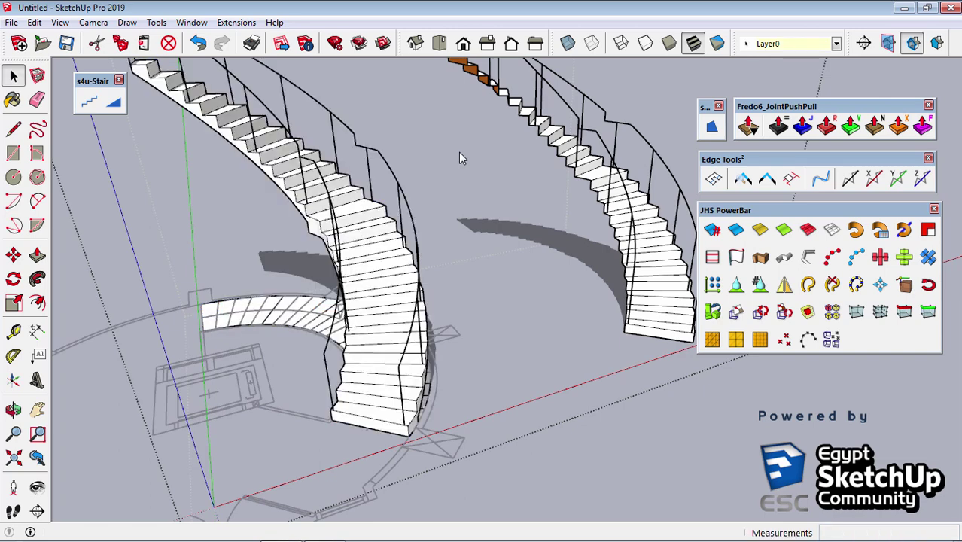
middle_click_drag(316, 256, 379, 239)
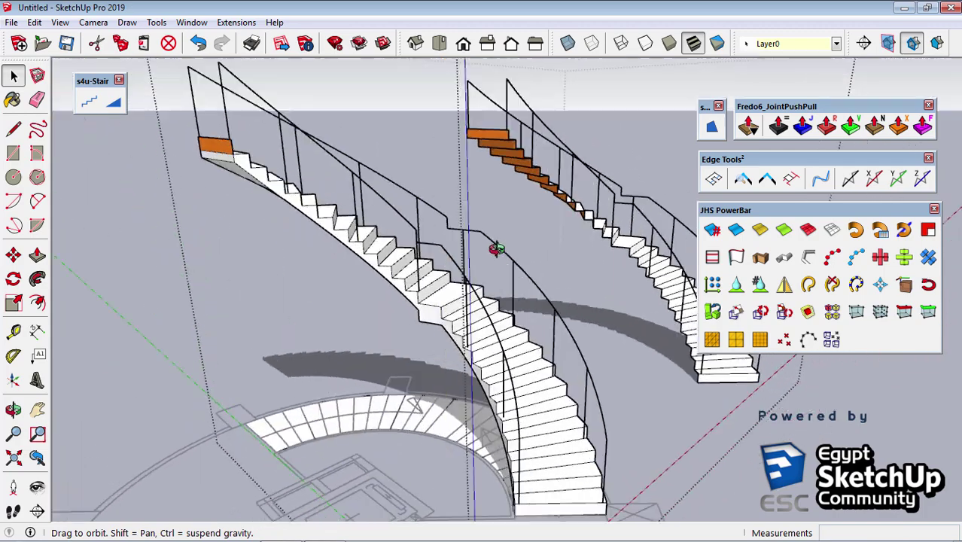
scroll(379, 240, "up", 3)
- Dimension the slab depth to confirm it is 0.100 m thick
scroll(379, 239, "up", 2)
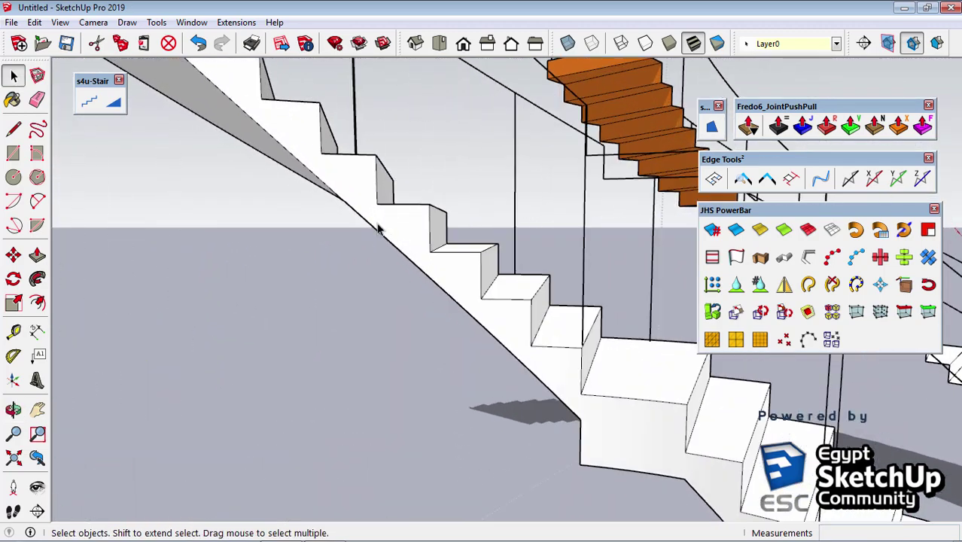
scroll(379, 239, "up", 2)
left_click(38, 331)
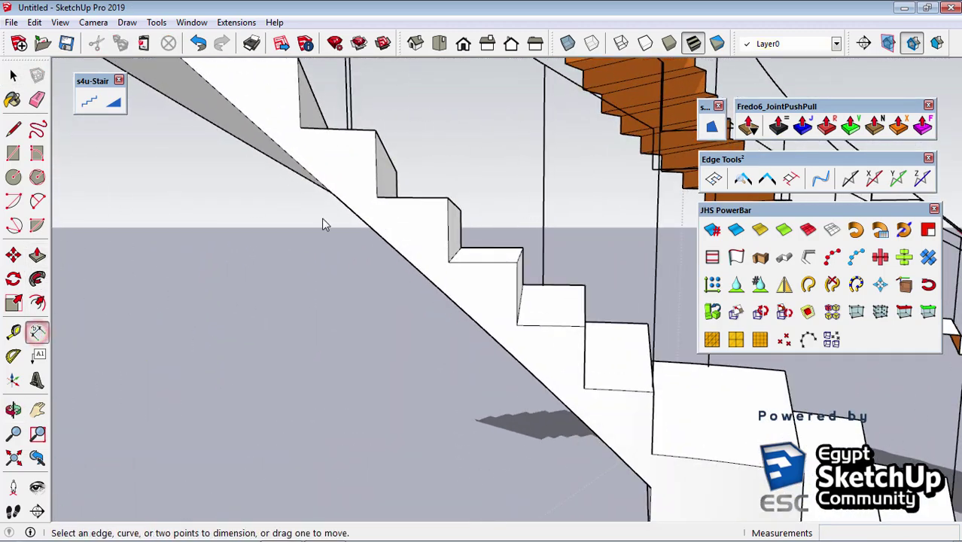
left_click(379, 199)
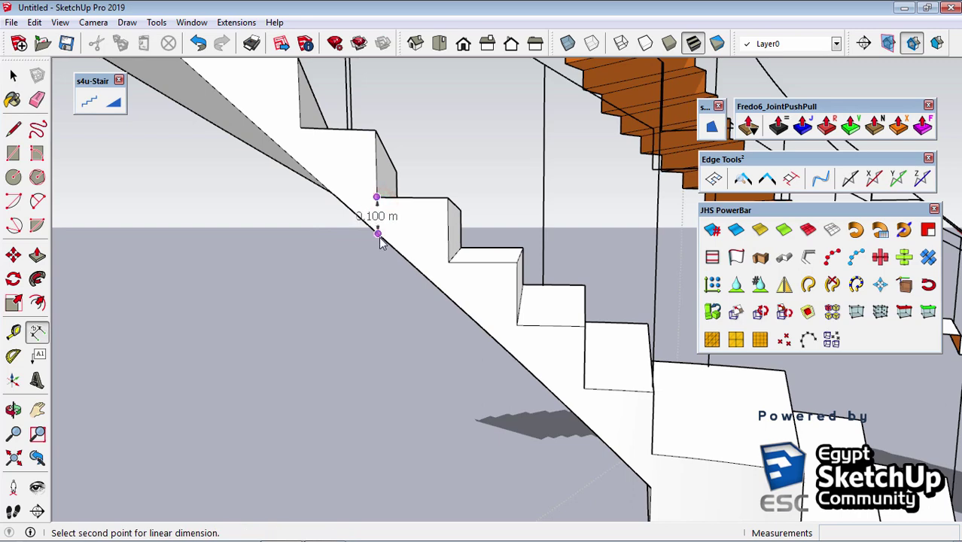
left_click(379, 235)
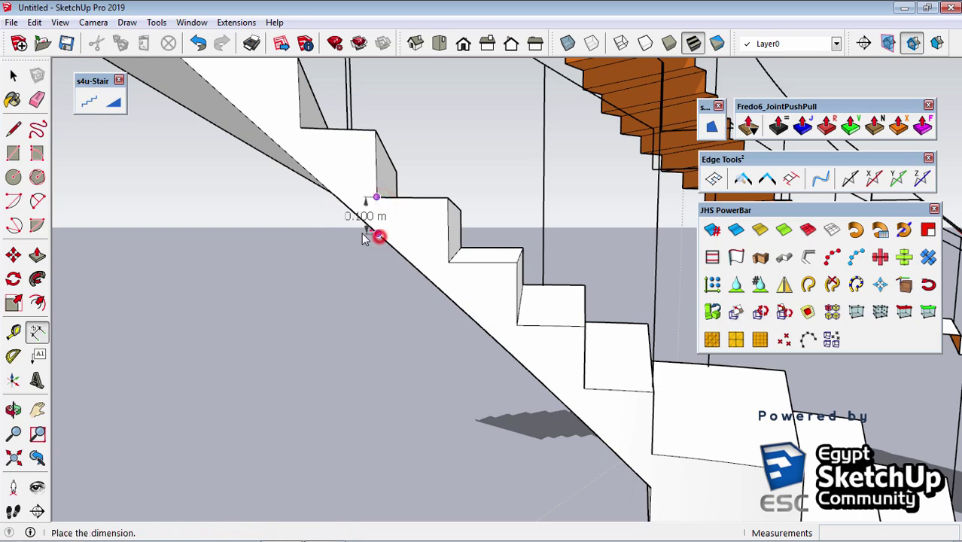
left_click(321, 230)
key("space")
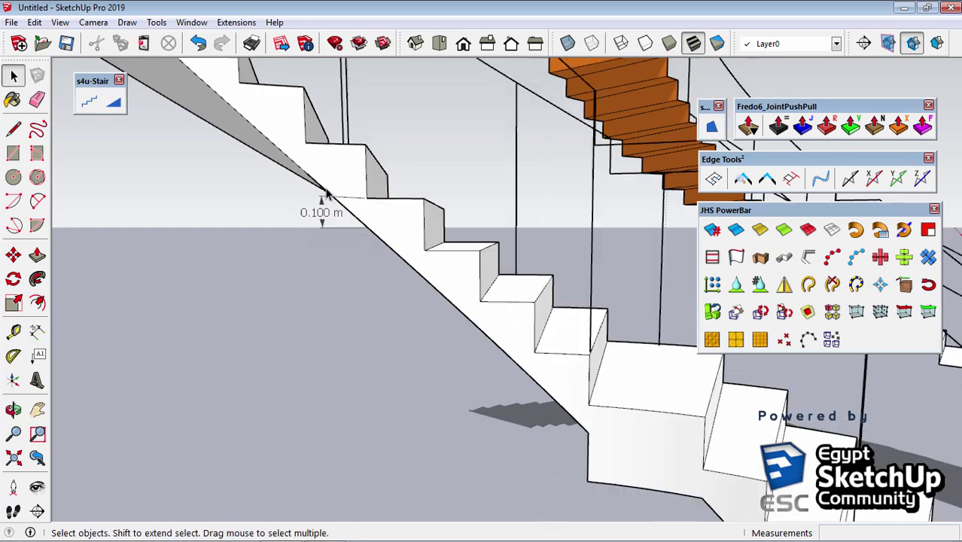
- Delete the slab stair group and its leftover handrails
scroll(322, 248, "down", 5)
middle_click_drag(318, 207, 254, 220)
left_click(258, 188)
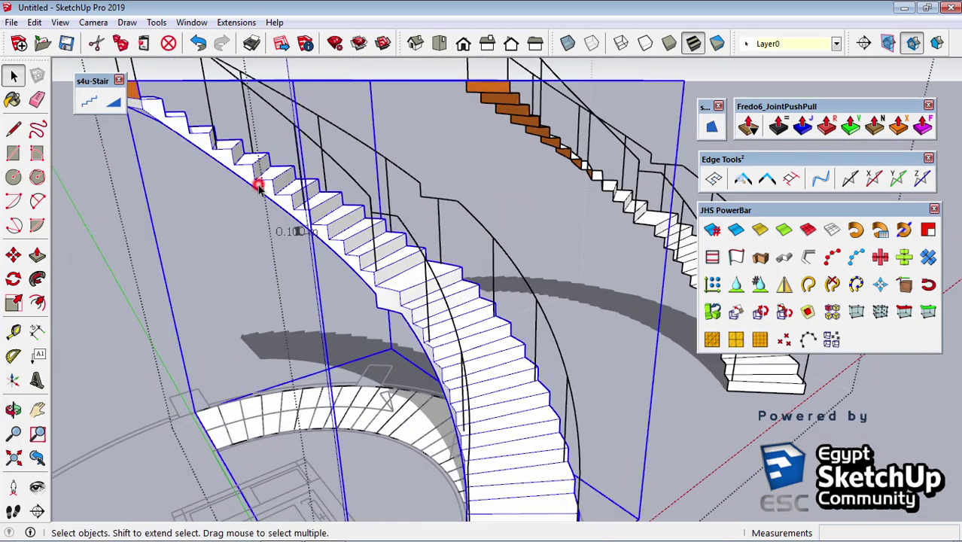
key("Delete")
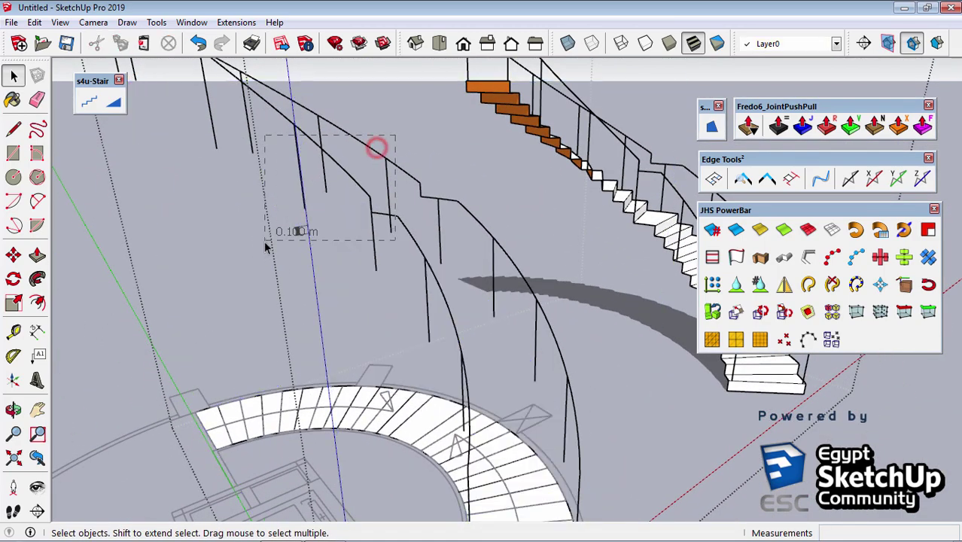
left_click_drag(377, 146, 265, 247)
key("Delete")
mouse_move(264, 242)
middle_mouse_down()
mouse_move(386, 391)
mouse_move(393, 374)
middle_mouse_up()
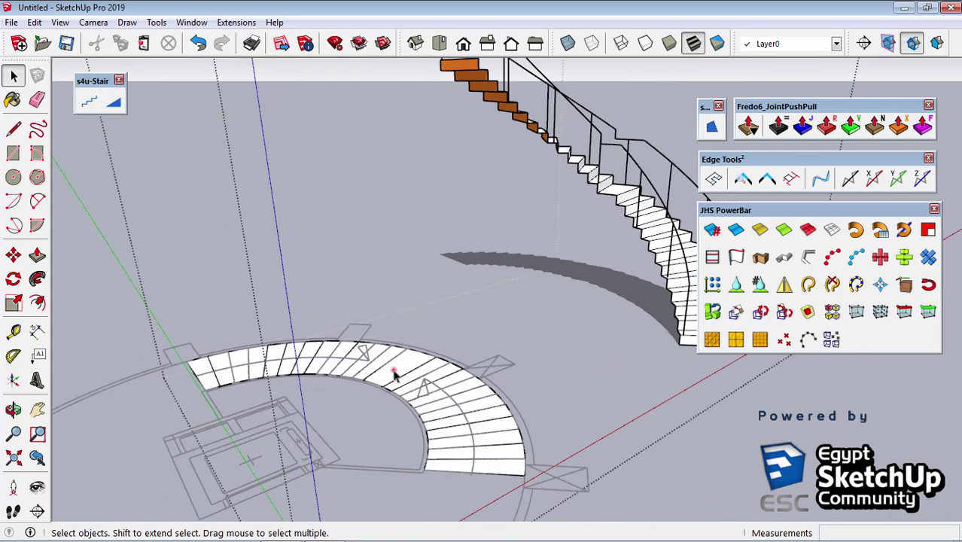
- Preview the curved plan treads as a Stair-Slab with slab thickness 0.200 m
triple_click(392, 372)
left_click(92, 101)
type("0.2e")
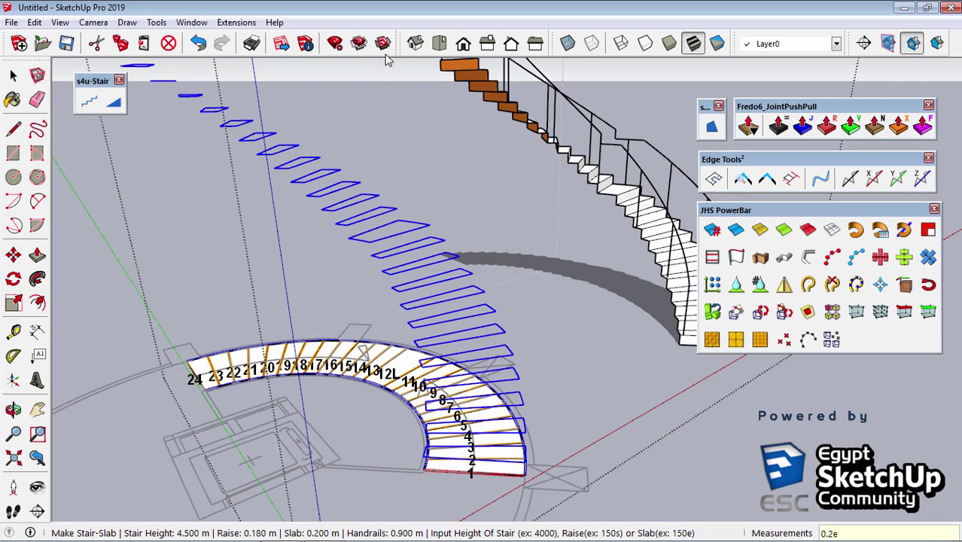
right_click(421, 123)
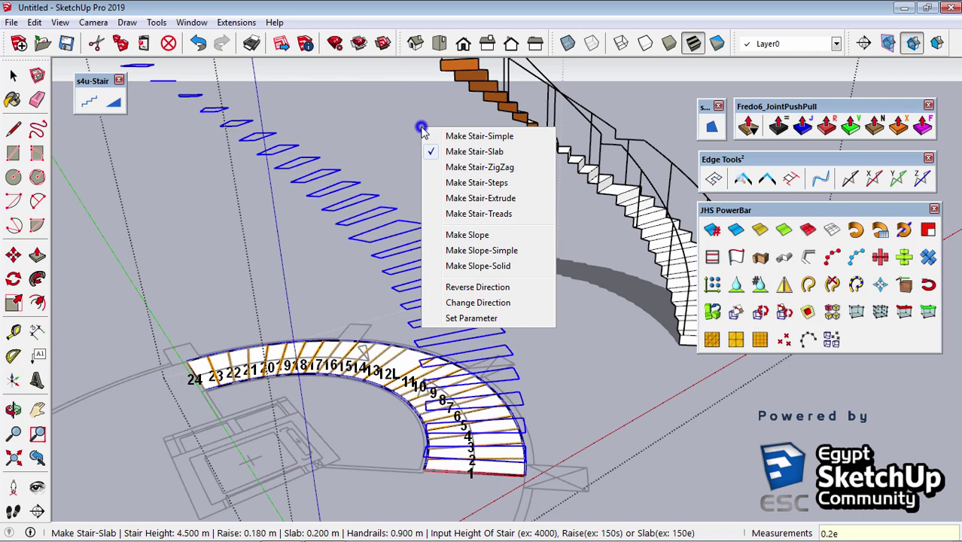
left_click(470, 154)
key("Return")
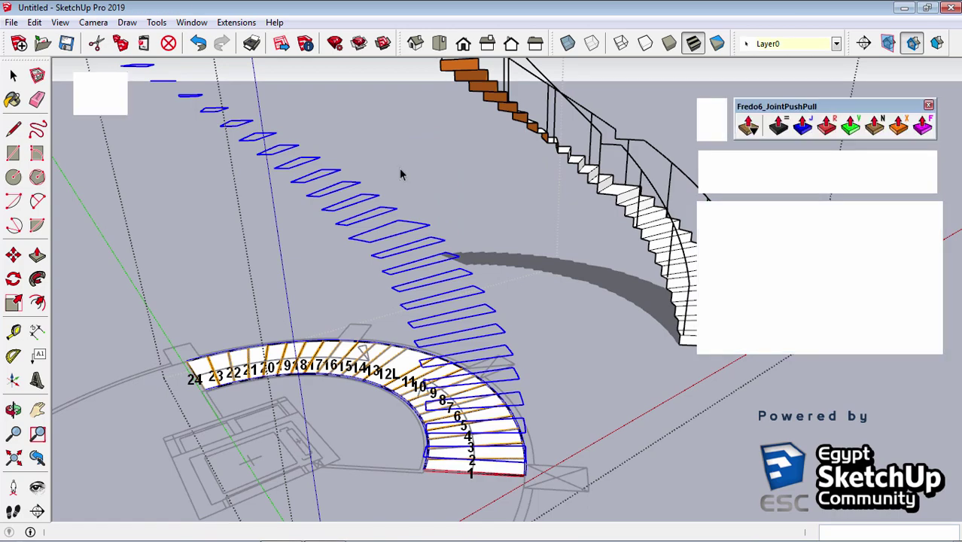
- Dimension the new slab to confirm its 0.200 m thickness
middle_click_drag(350, 238, 303, 222)
scroll(292, 184, "up", 2)
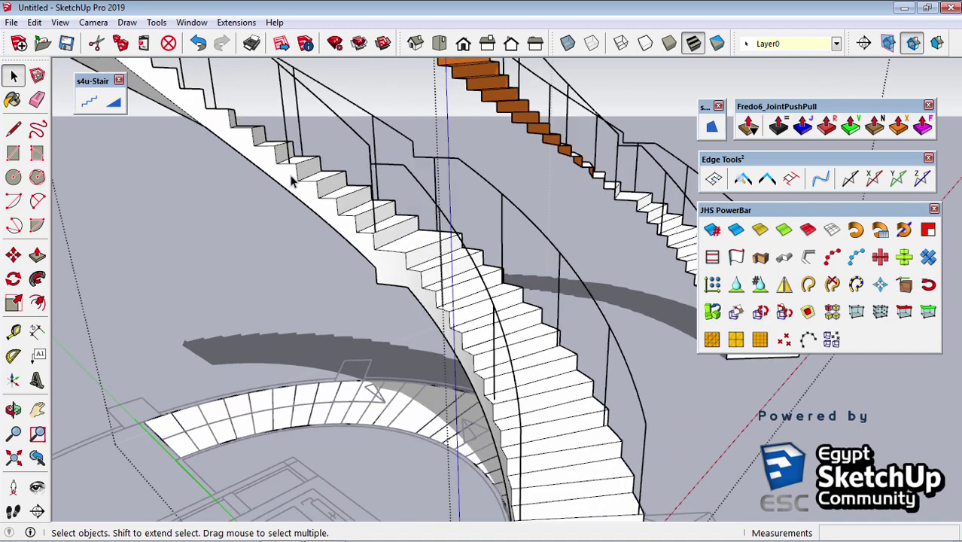
scroll(294, 184, "up", 3)
scroll(307, 199, "up", 3)
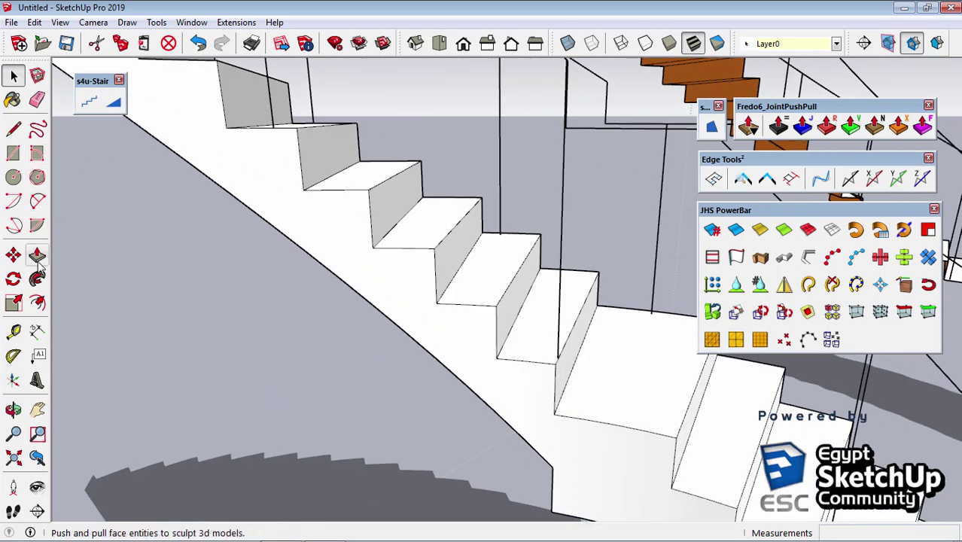
left_click(37, 334)
left_click(372, 248)
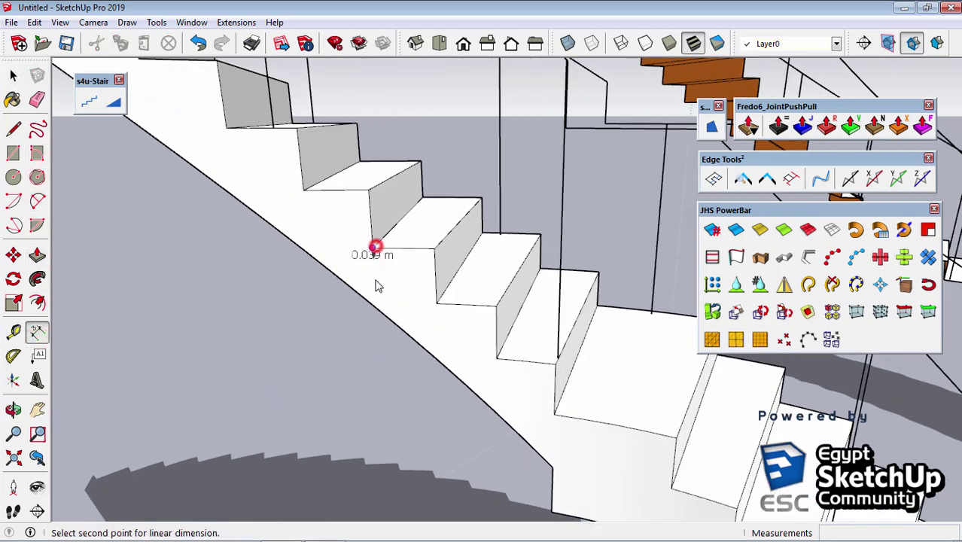
left_click(377, 314)
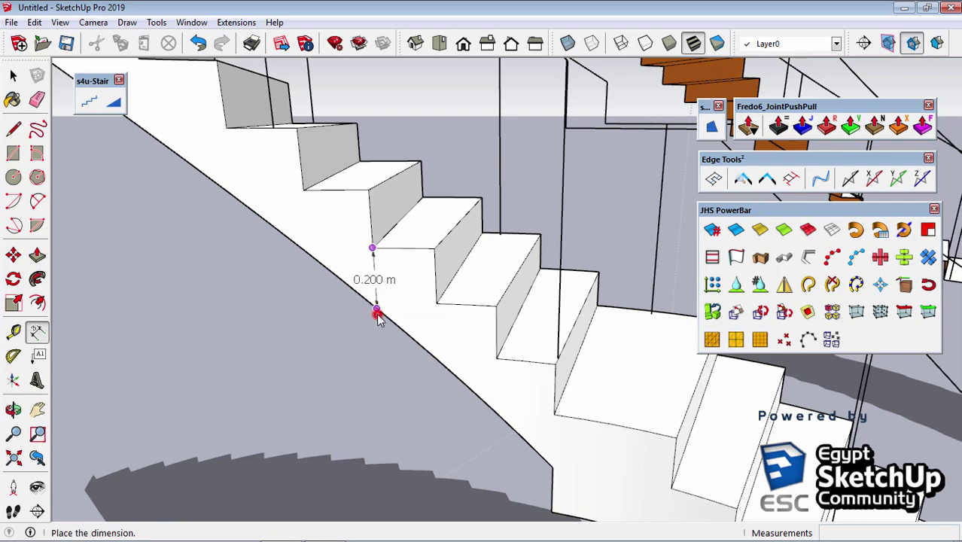
left_click(314, 311)
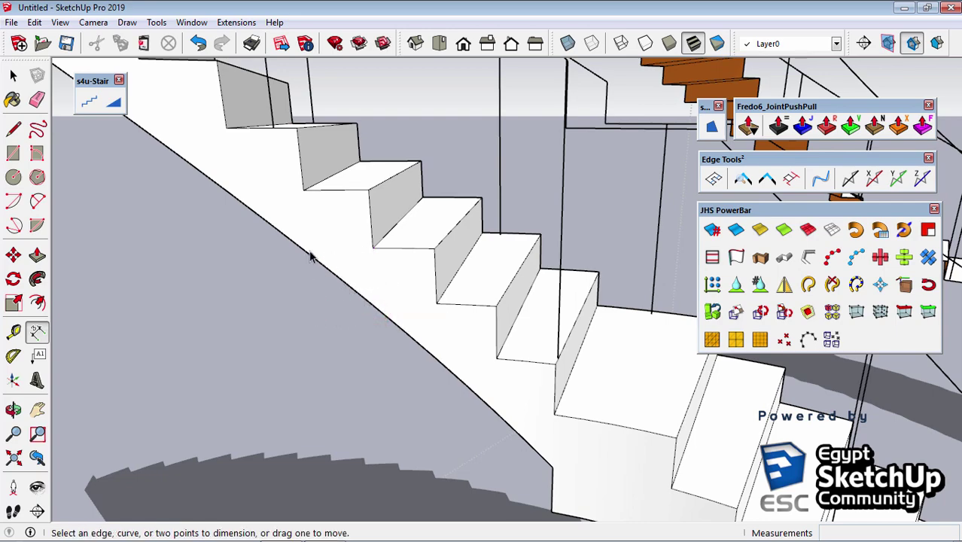
key("space")
- Move the 0.200 m slab stair 8 along the red axis beside the simple stair
scroll(308, 252, "down", 3)
scroll(301, 226, "down", 3)
scroll(302, 230, "down", 3)
middle_click_drag(301, 229, 290, 159)
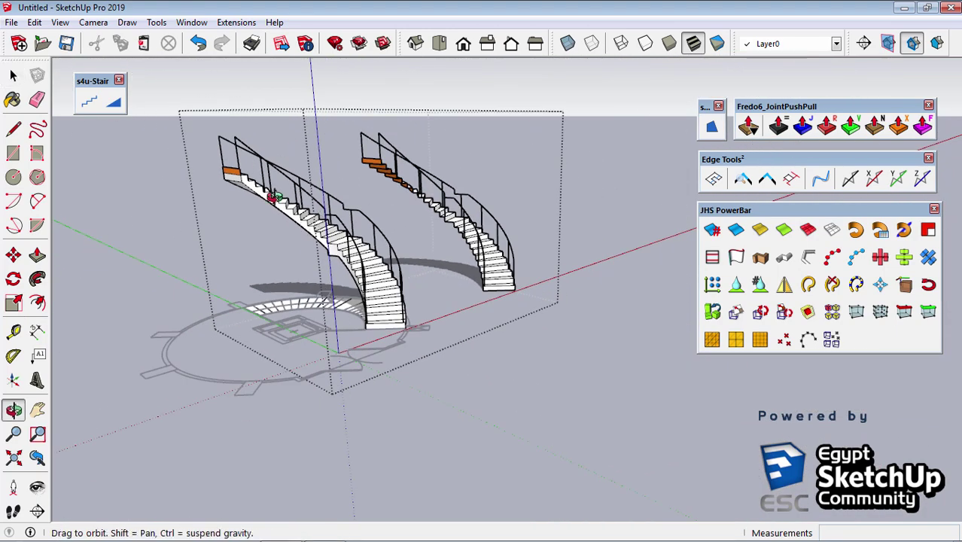
left_click(290, 160)
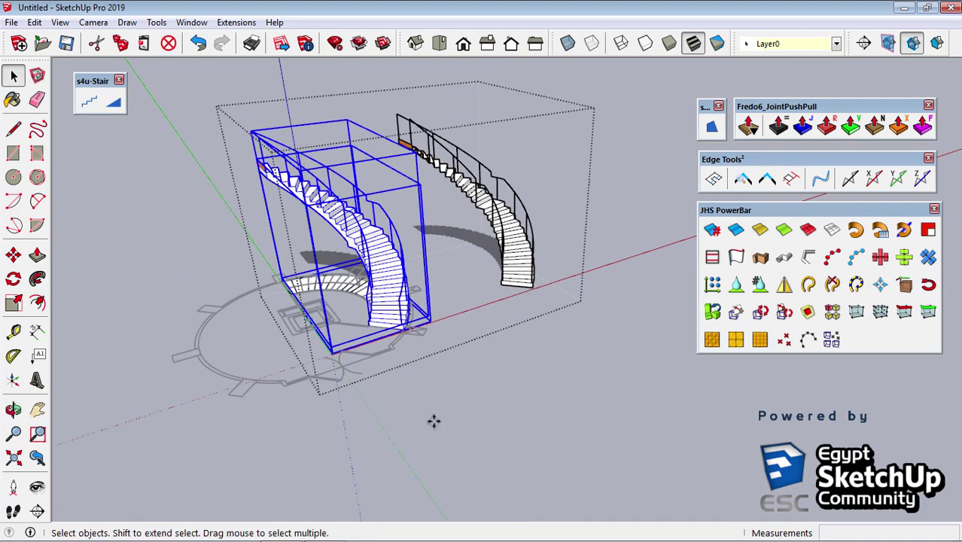
key("m")
left_click(433, 422)
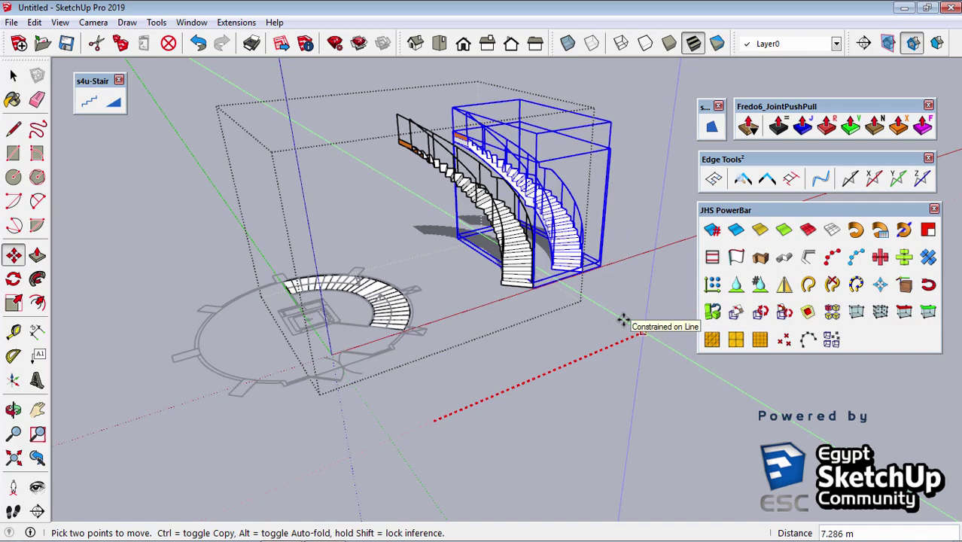
left_click(623, 320)
type("8")
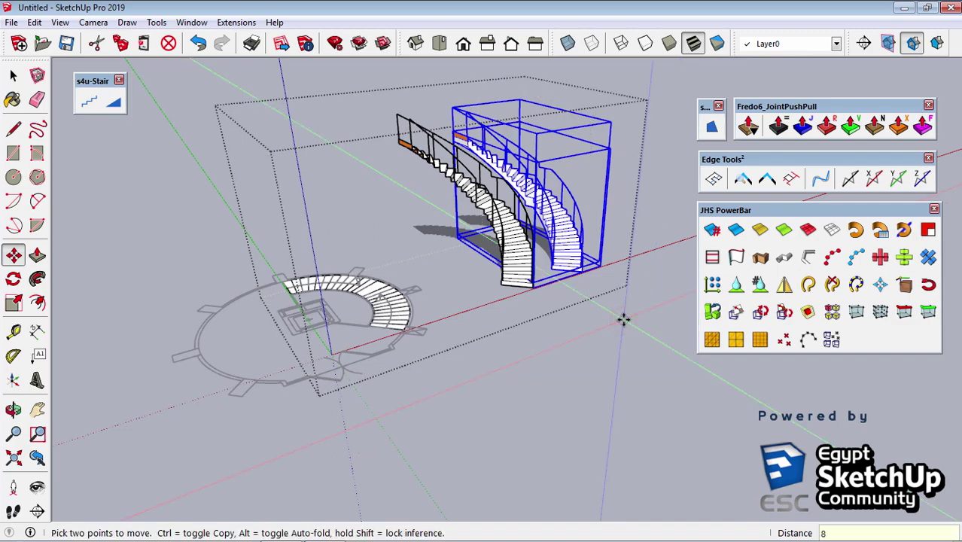
key("space")
left_click(623, 350)
- Orbit to the two curved staircases and select both inside the stair group
scroll(525, 254, "up", 3)
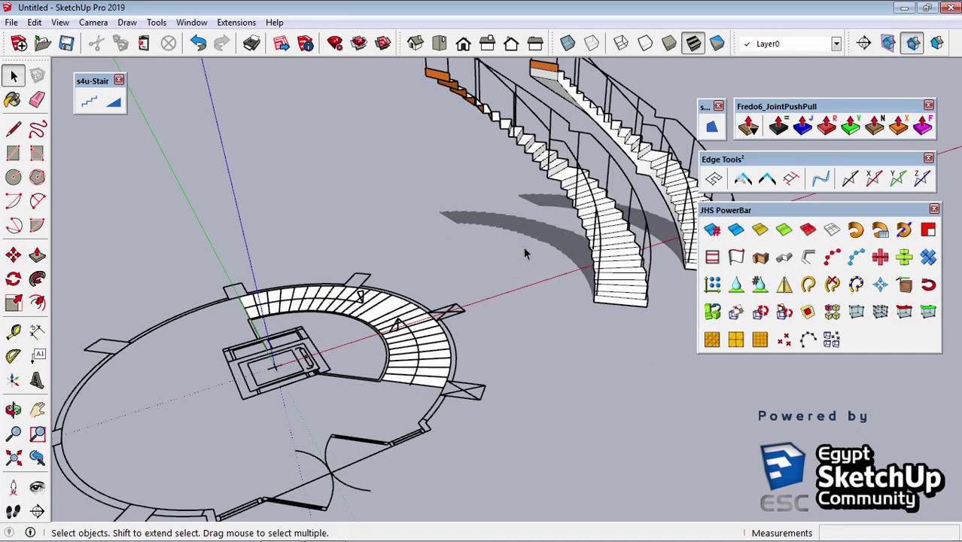
mouse_move(525, 253)
middle_mouse_down()
mouse_move(408, 273)
mouse_move(385, 380)
mouse_move(327, 253)
mouse_move(346, 147)
middle_mouse_up()
scroll(408, 273, "up", 3)
left_click(327, 252)
left_click(327, 253)
left_click(346, 147, "shift")
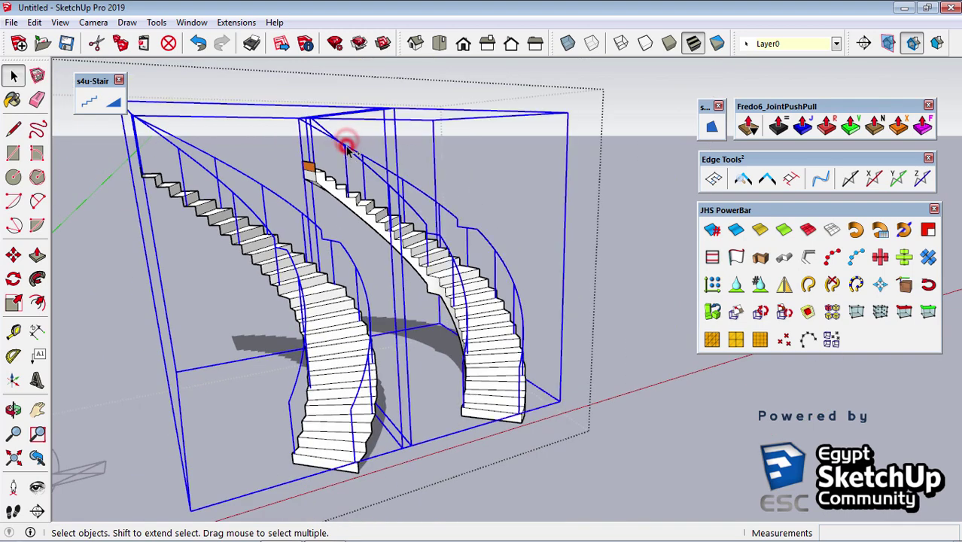
- Generate a Stair-ZigZag with handrails from the curved plan treads using s4u-Stair
left_click(354, 278)
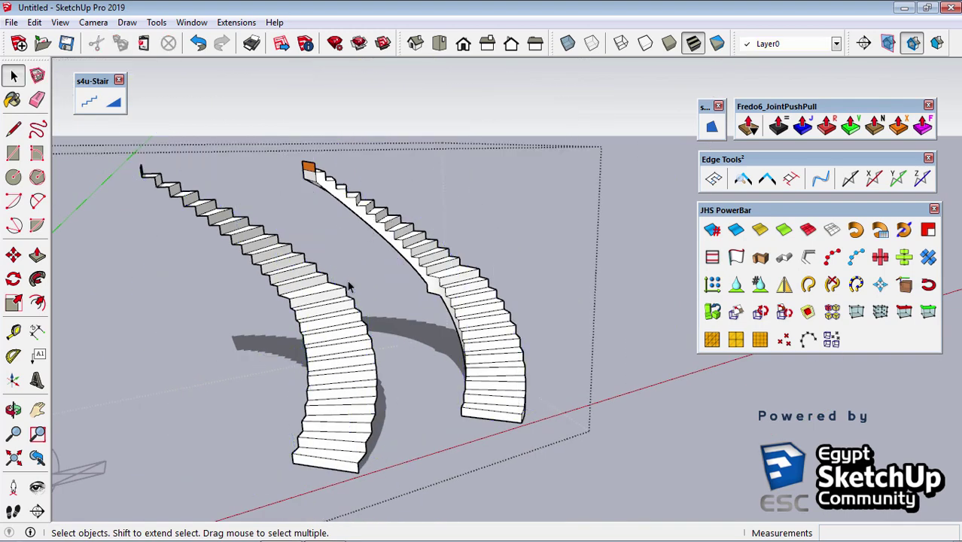
mouse_move(350, 281)
middle_mouse_down()
mouse_move(628, 224)
mouse_move(287, 254)
mouse_move(816, 155)
mouse_move(872, 73)
mouse_move(489, 30)
mouse_move(296, 124)
mouse_move(292, 245)
mouse_move(398, 189)
mouse_move(383, 378)
mouse_move(318, 280)
middle_mouse_up()
scroll(320, 280, "up", 3)
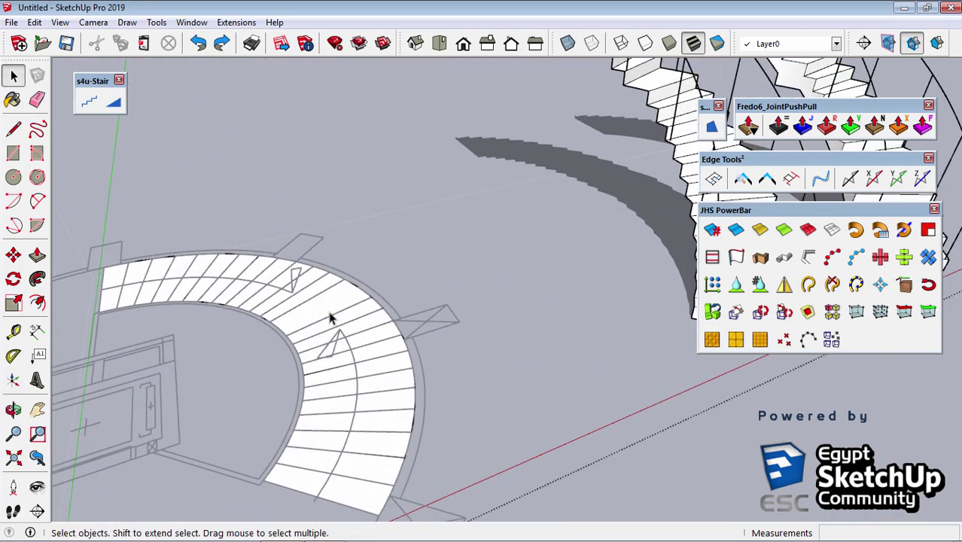
left_click(332, 306)
scroll(331, 307, "down", 2)
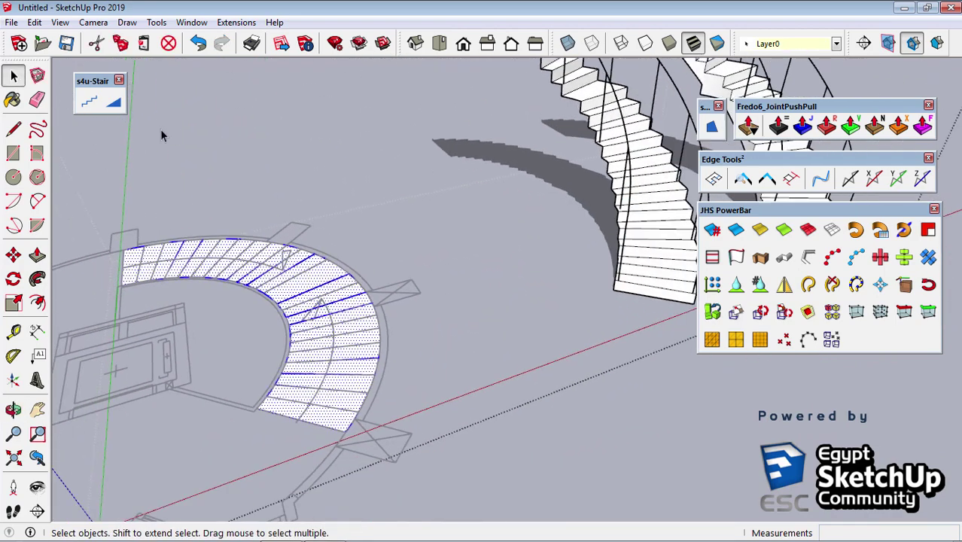
right_click(320, 280)
left_click(90, 103)
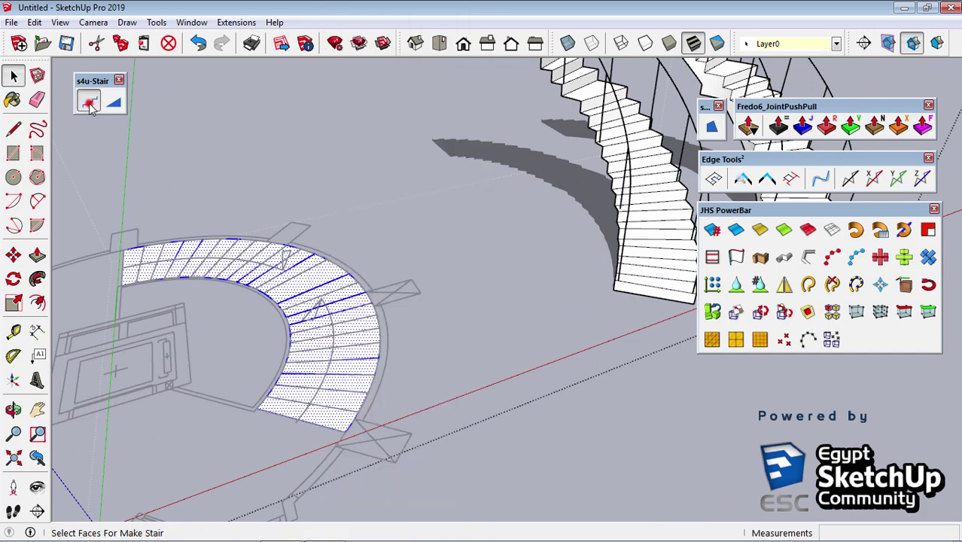
right_click(422, 108)
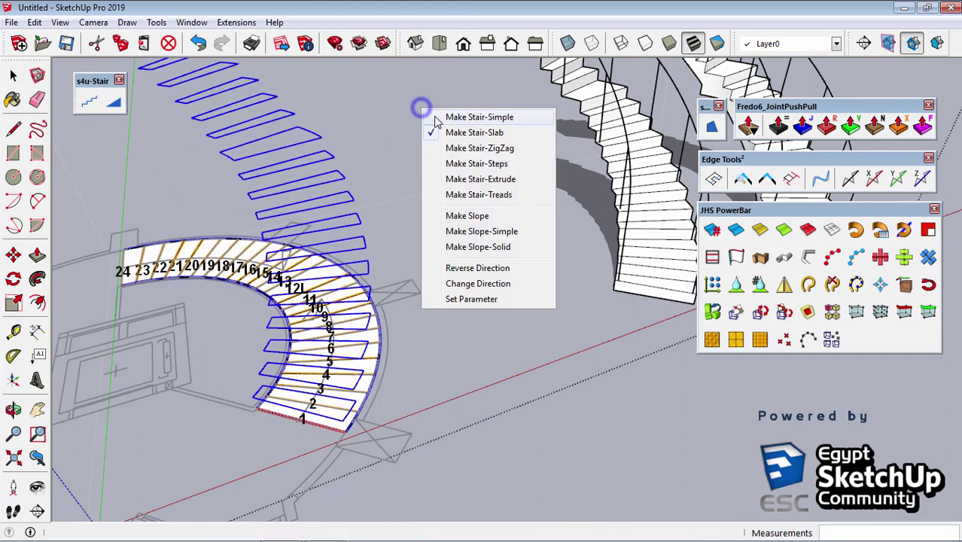
left_click(502, 150)
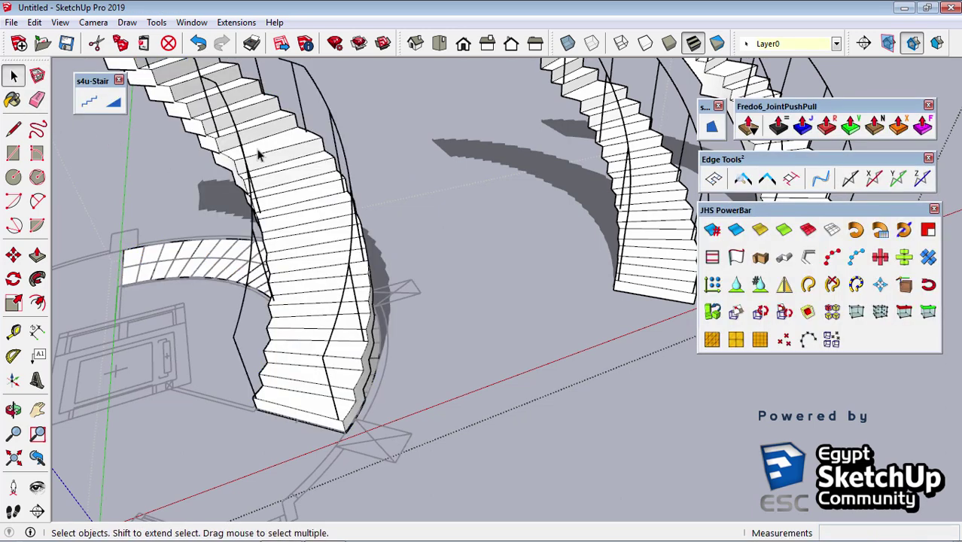
mouse_move(416, 182)
middle_mouse_down()
mouse_move(510, 261)
mouse_move(475, 306)
mouse_move(844, 248)
mouse_move(511, 385)
mouse_move(454, 318)
mouse_move(311, 301)
mouse_move(460, 361)
mouse_move(416, 315)
middle_mouse_up()
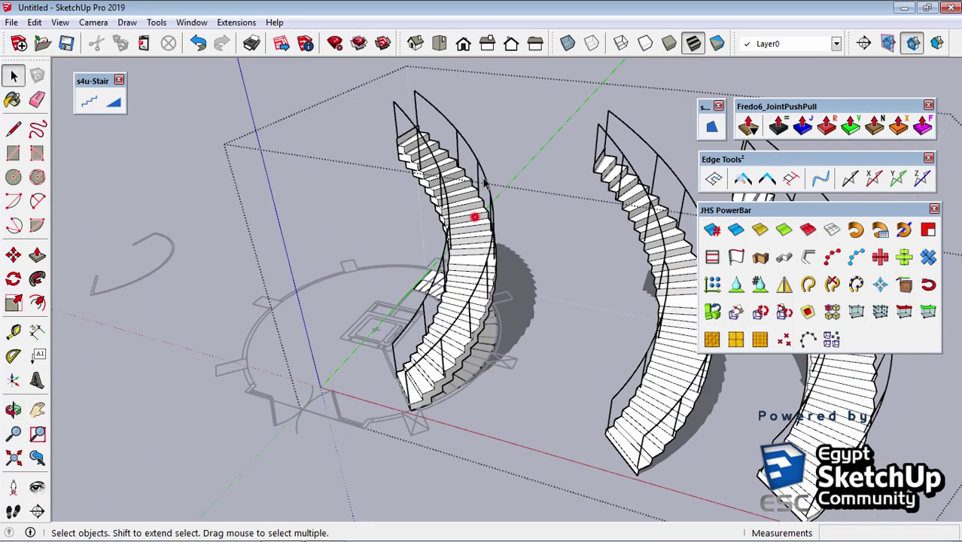
- Move the zigzag stair along the red axis into the row, undoing and redoing the placement
left_click(474, 218)
mouse_move(489, 111)
middle_mouse_down()
mouse_move(483, 242)
mouse_move(299, 290)
middle_mouse_up()
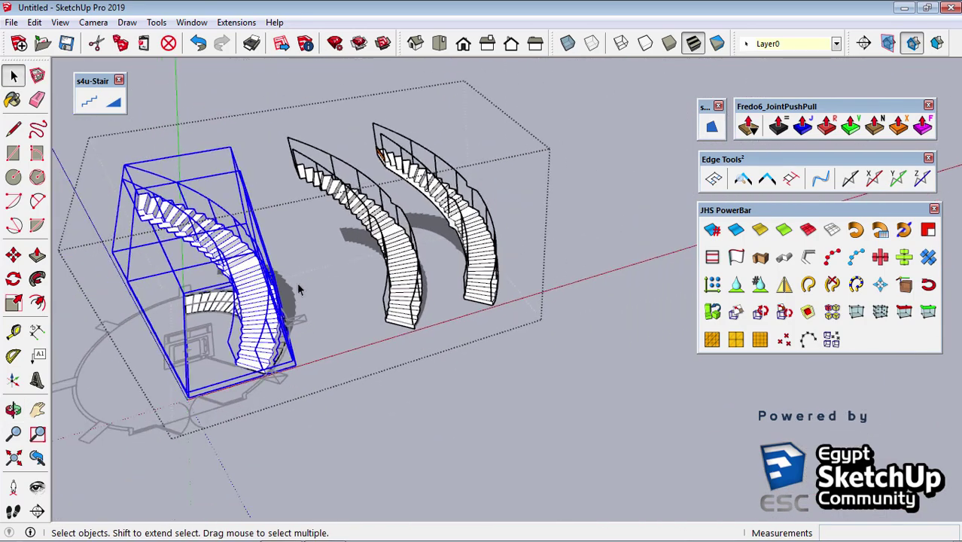
key("m")
left_click(345, 391)
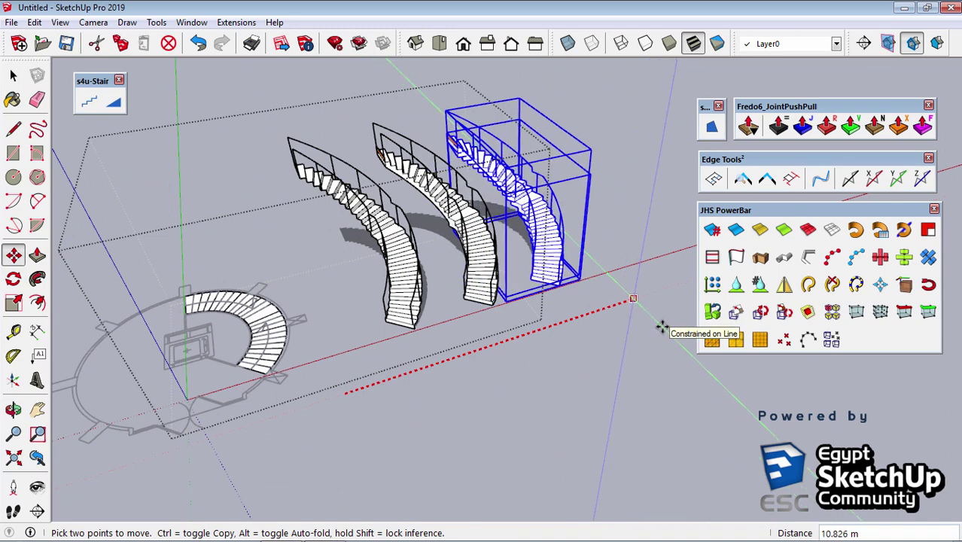
left_click(663, 326)
type("10")
key("Return")
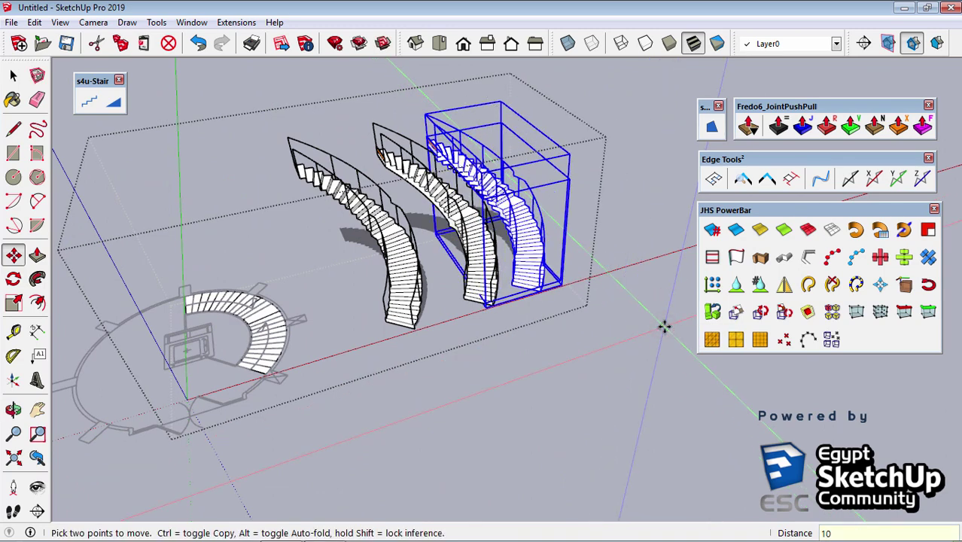
key("space")
key("ctrl+z")
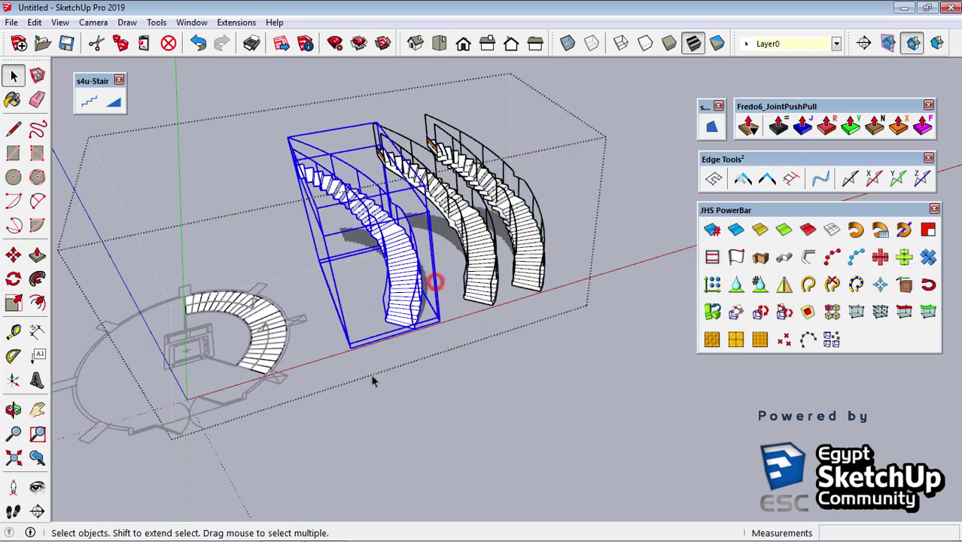
key("m")
left_click(414, 390)
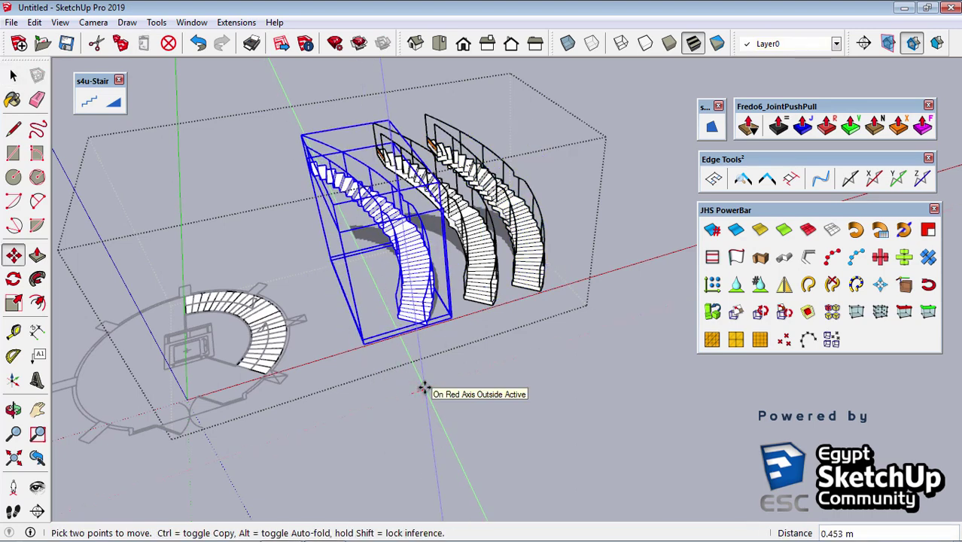
left_click(423, 389)
key("space")
left_click(404, 378)
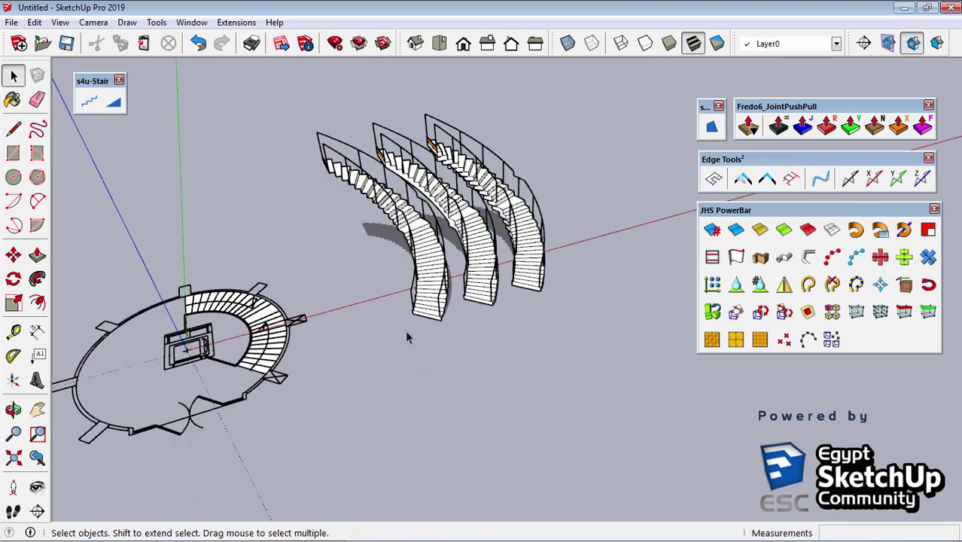
- Check the three evenly spaced stairs in Front view
key("F3")
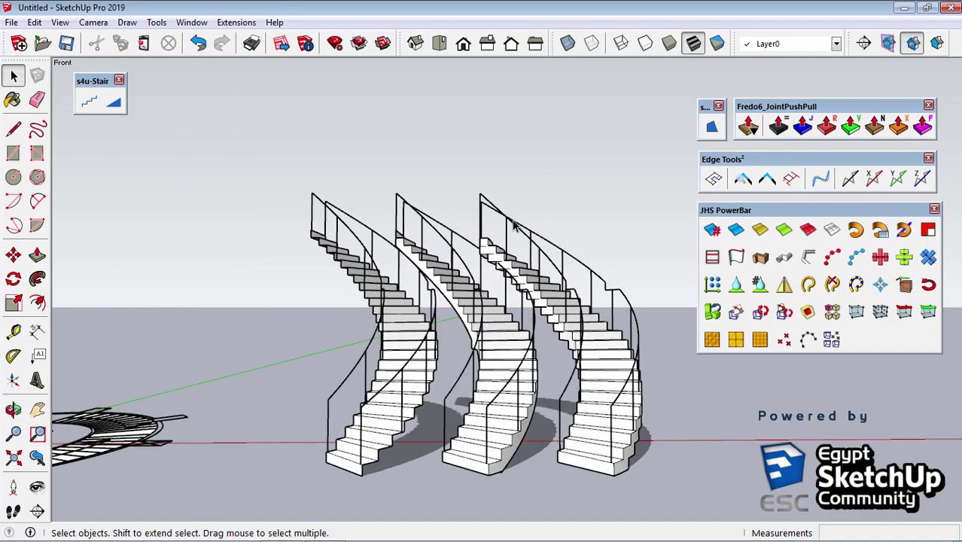
left_click_drag(539, 166, 257, 210)
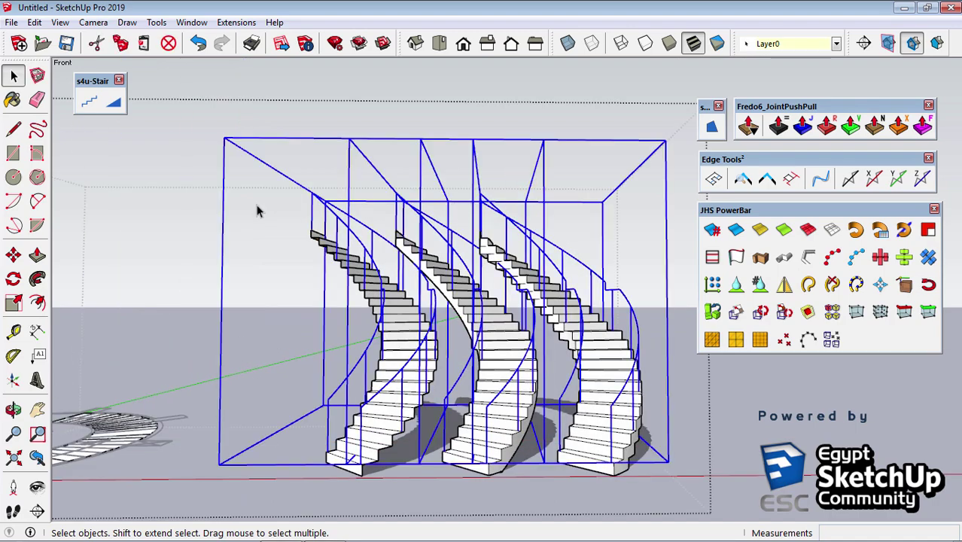
left_click(347, 324)
mouse_move(359, 357)
middle_mouse_down()
mouse_move(576, 254)
mouse_move(584, 358)
mouse_move(289, 348)
middle_mouse_up()
- Generate a Stair-Steps stair with a solid side wall from the plan treads
scroll(288, 347, "up", 3)
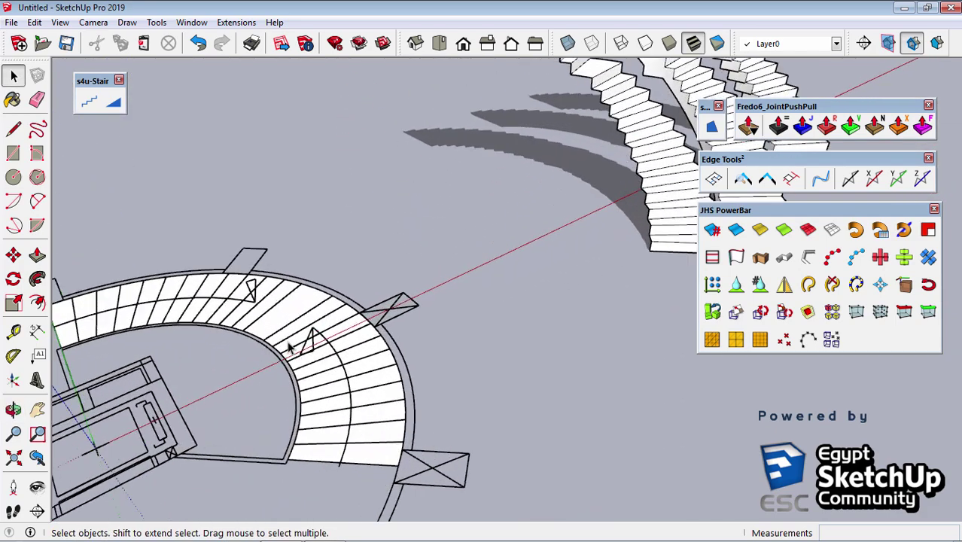
left_click(276, 316)
double_click(277, 319)
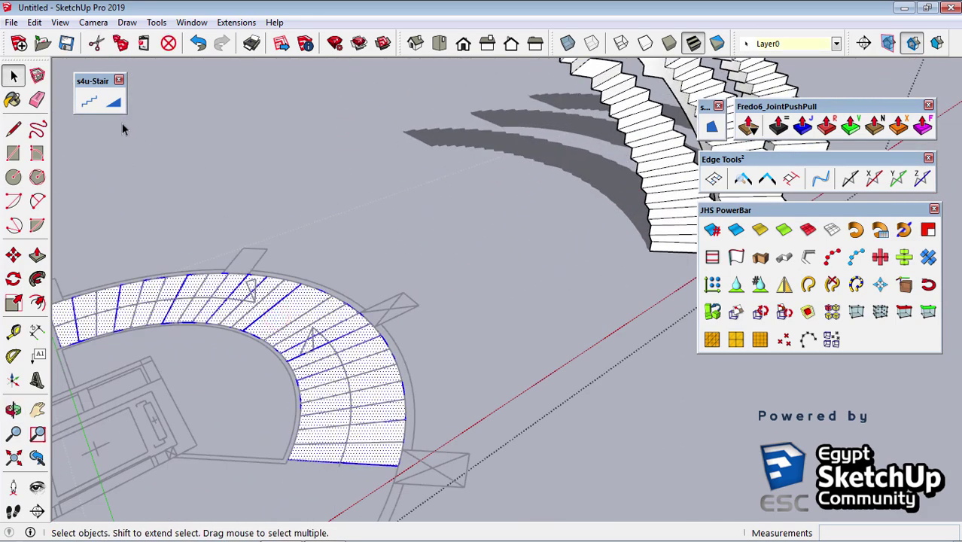
left_click(89, 102)
right_click(404, 132)
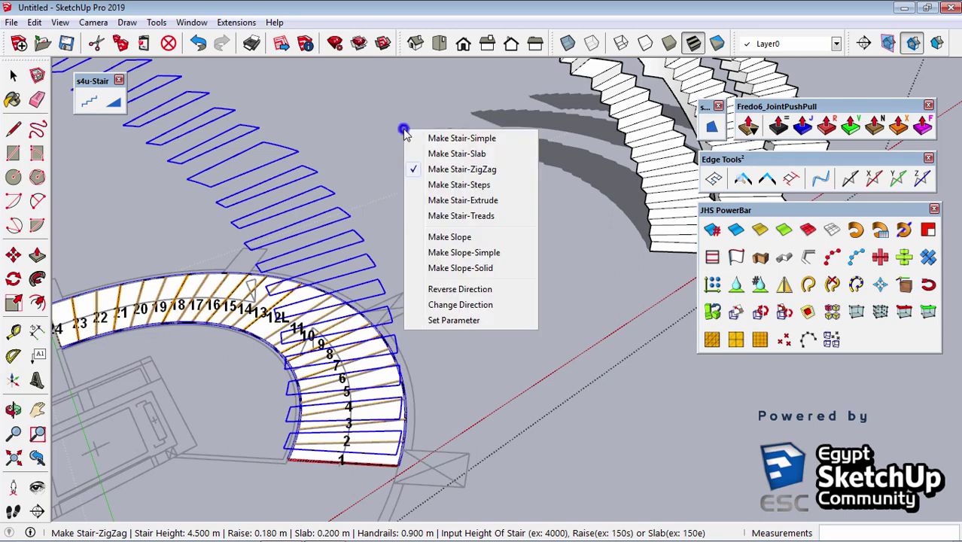
left_click(483, 186)
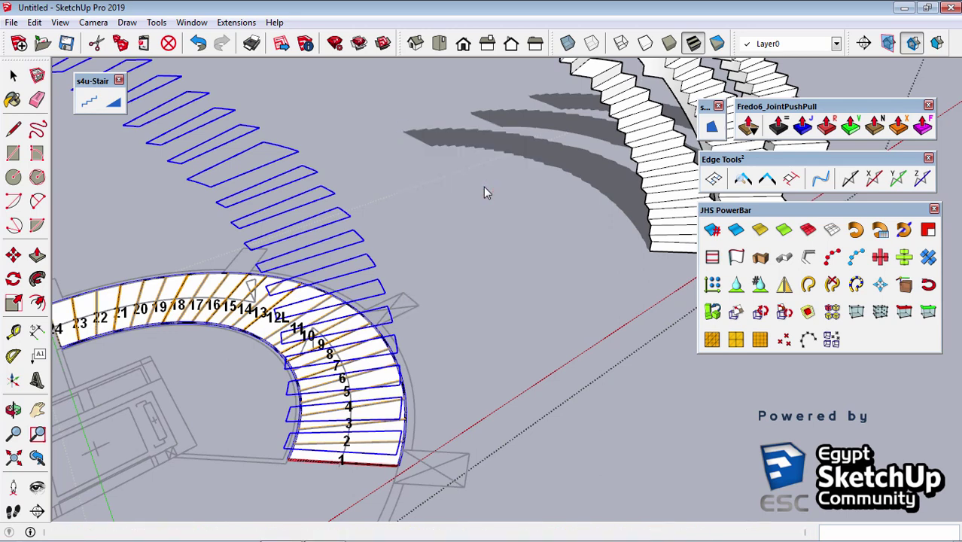
mouse_move(483, 192)
middle_mouse_down()
mouse_move(459, 212)
mouse_move(308, 232)
mouse_move(306, 242)
middle_mouse_up()
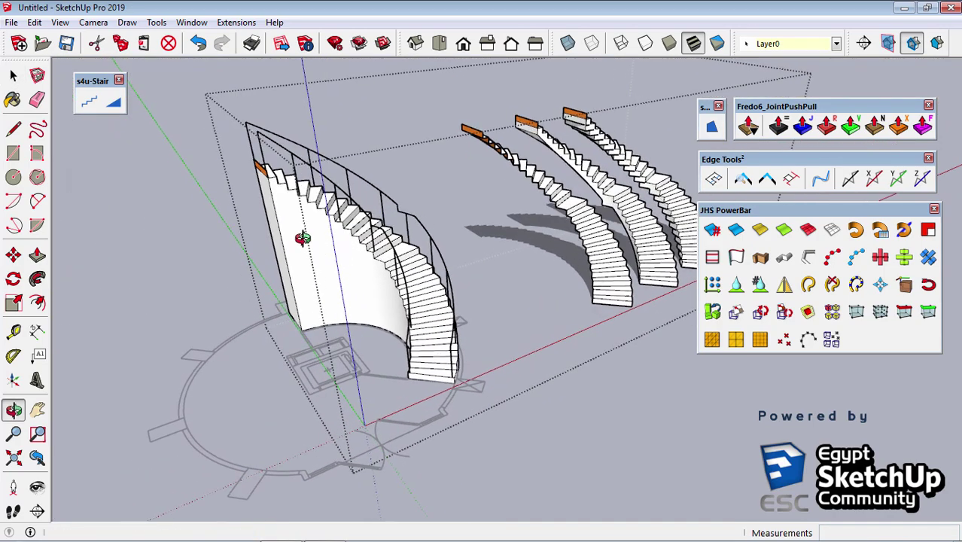
left_click(11, 79)
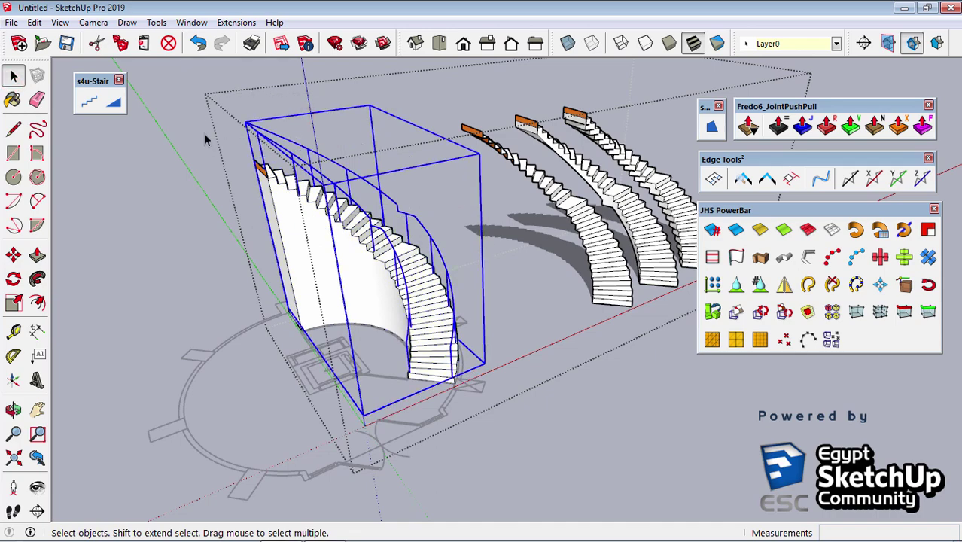
- Move the steps stair 12 m along the red axis to the end of the row
mouse_move(303, 117)
middle_mouse_down()
mouse_move(301, 201)
mouse_move(333, 264)
middle_mouse_up()
left_click(299, 202)
key("m")
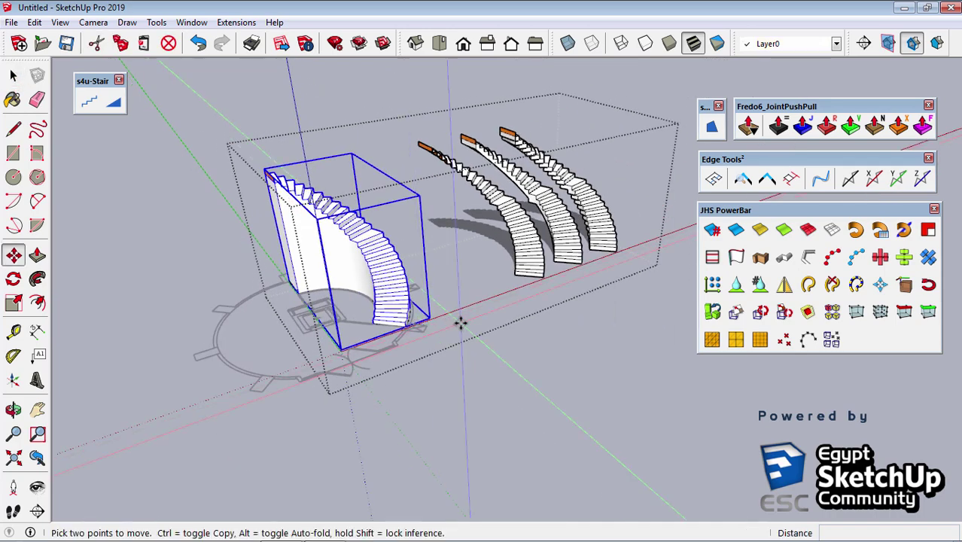
left_click(470, 322)
mouse_move(511, 309)
middle_mouse_down()
mouse_move(301, 370)
mouse_move(515, 312)
middle_mouse_up()
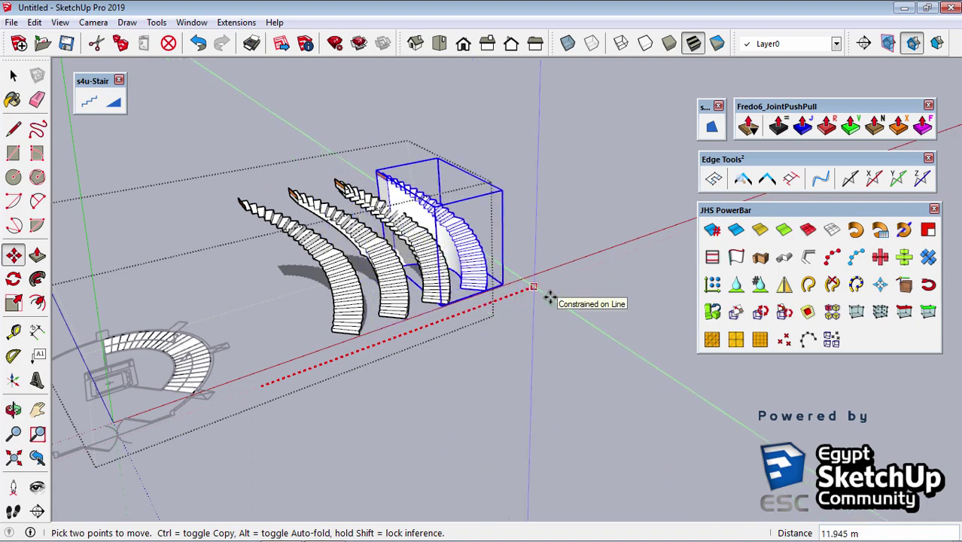
type("12")
key("Return")
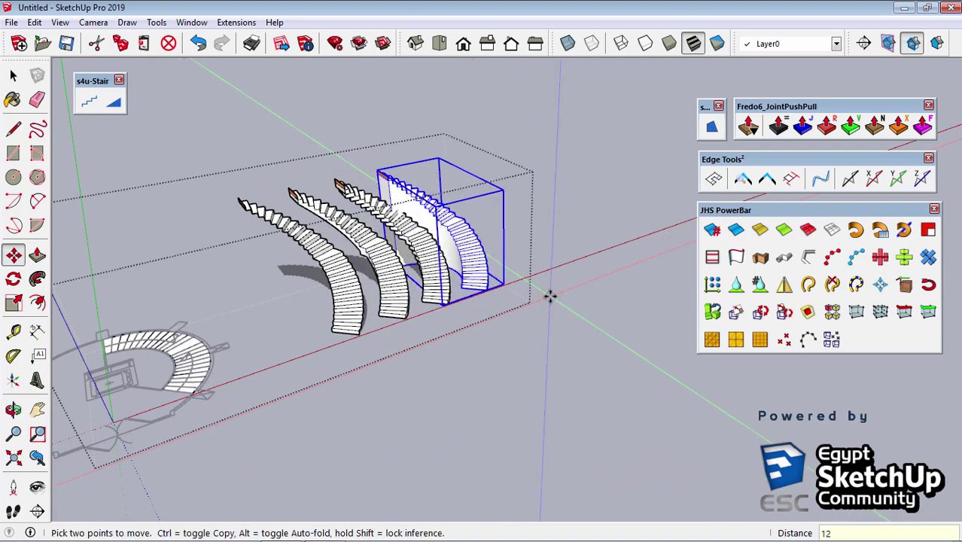
key("space")
- Inside the stair group, nudge the last stair 1 m further along the row
middle_click_drag(550, 297, 583, 393)
left_click(532, 276)
key("m")
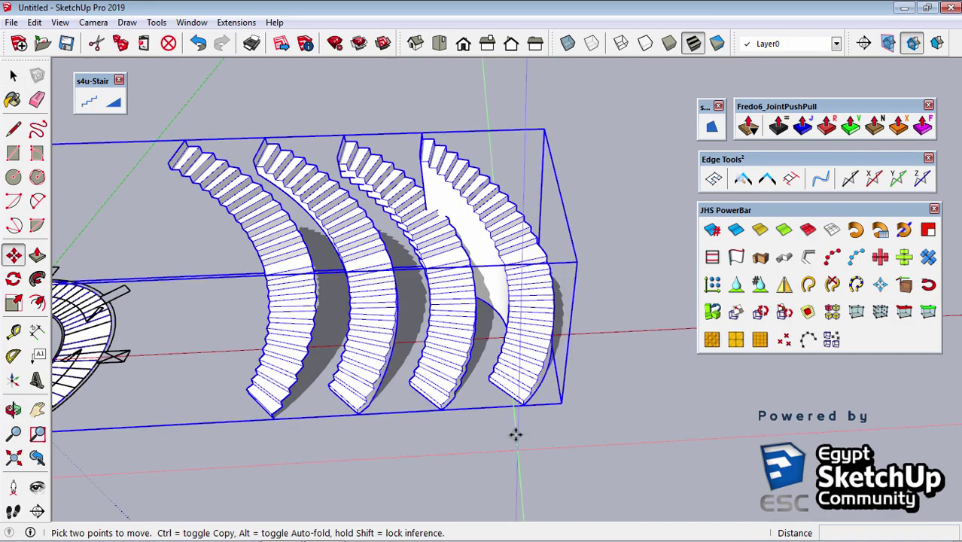
key("space")
double_click(521, 386)
left_click(521, 370)
key("m")
left_click(490, 447)
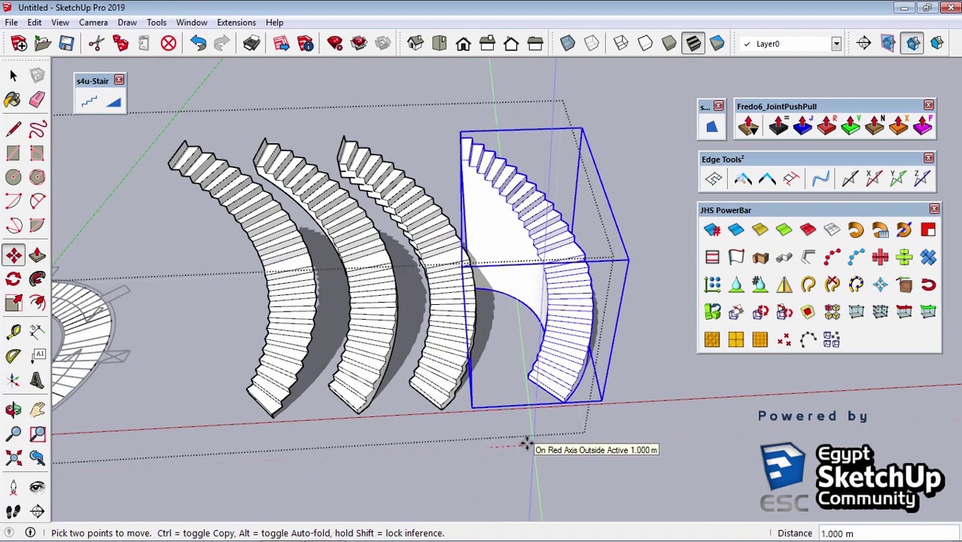
left_click(525, 444)
key("space")
- Zoom and pan for a close look at the curved stair wall
mouse_move(526, 444)
middle_mouse_down()
mouse_move(268, 277)
mouse_move(600, 295)
mouse_move(532, 293)
middle_mouse_up()
scroll(517, 212, "up", 3)
scroll(571, 213, "up", 3)
mouse_move(572, 212)
middle_mouse_down("shift")
mouse_move(335, 322)
mouse_move(232, 313)
mouse_move(251, 295)
mouse_move(435, 306)
mouse_move(242, 349)
mouse_move(728, 343)
mouse_move(466, 458)
mouse_move(461, 251)
mouse_move(393, 402)
mouse_move(354, 350)
middle_mouse_up("shift")
scroll(435, 306, "down", 3)
scroll(463, 256, "down", 3)
- Generate a trial Stair-Extrude stair with handrails from the curved plan treads
scroll(354, 350, "up", 3)
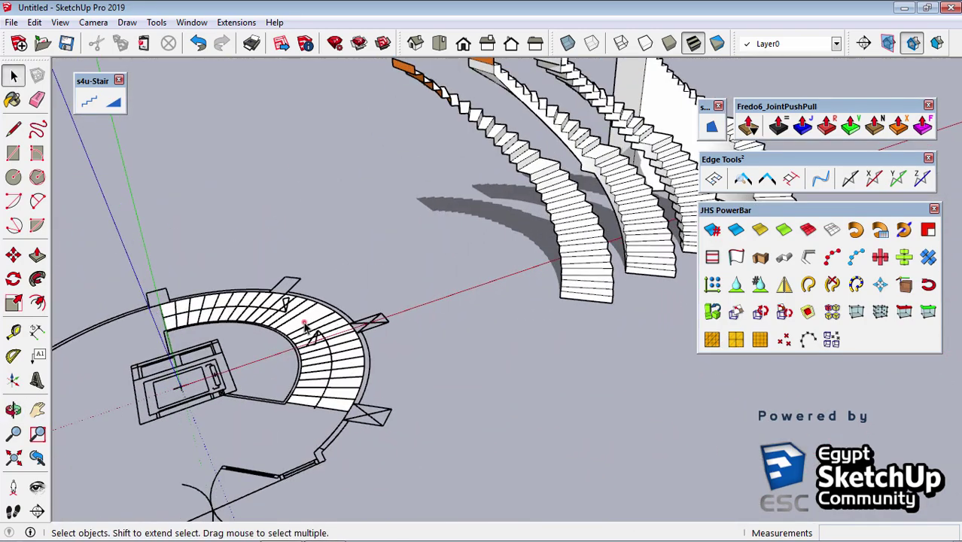
right_click(304, 324)
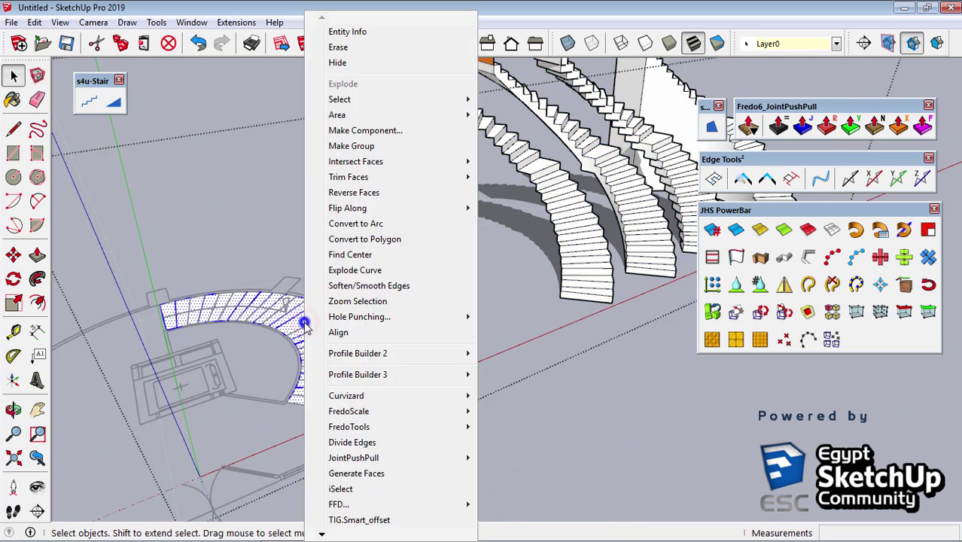
left_click(99, 132)
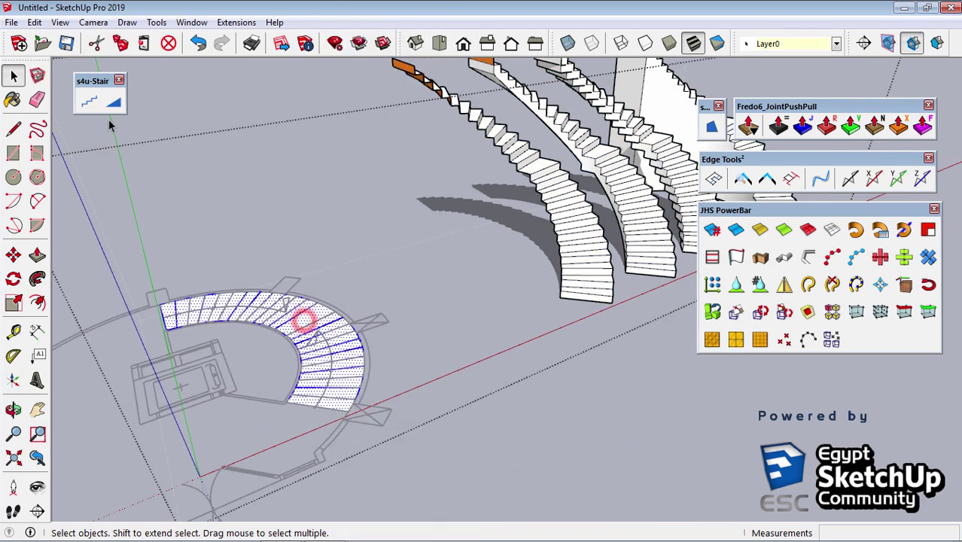
left_click(304, 324)
right_click(293, 161)
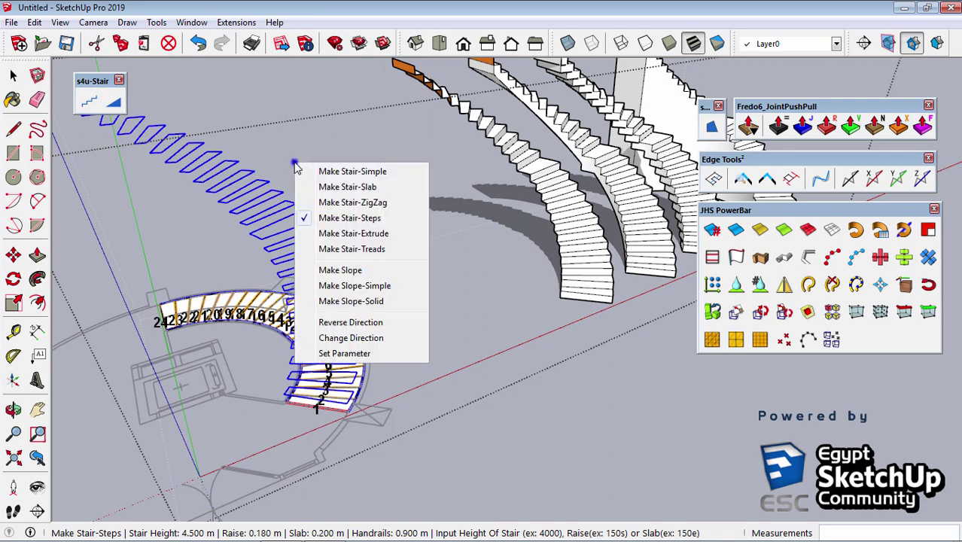
left_click(354, 234)
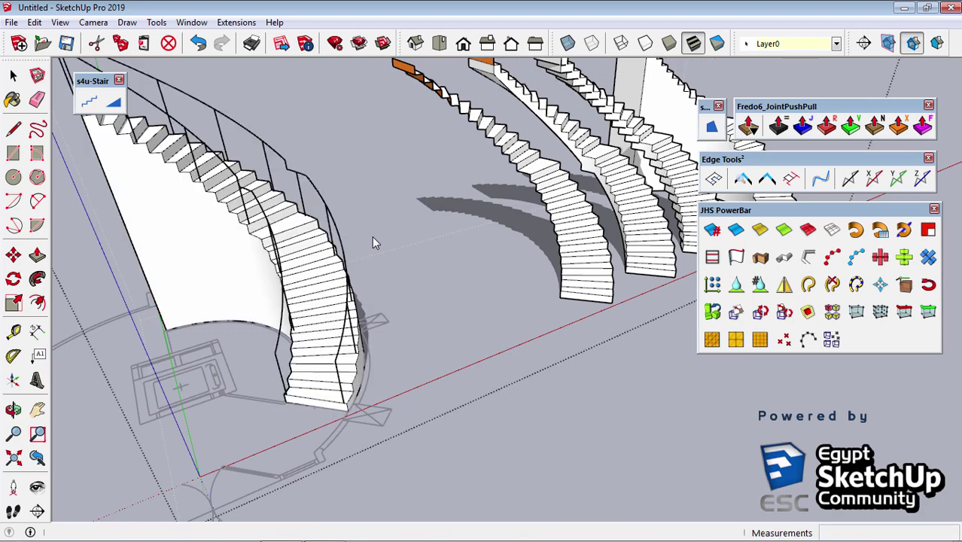
- Delete the extruded trial stair together with its railings
scroll(342, 213, "down", 5)
scroll(385, 273, "down", 3)
left_click(264, 227)
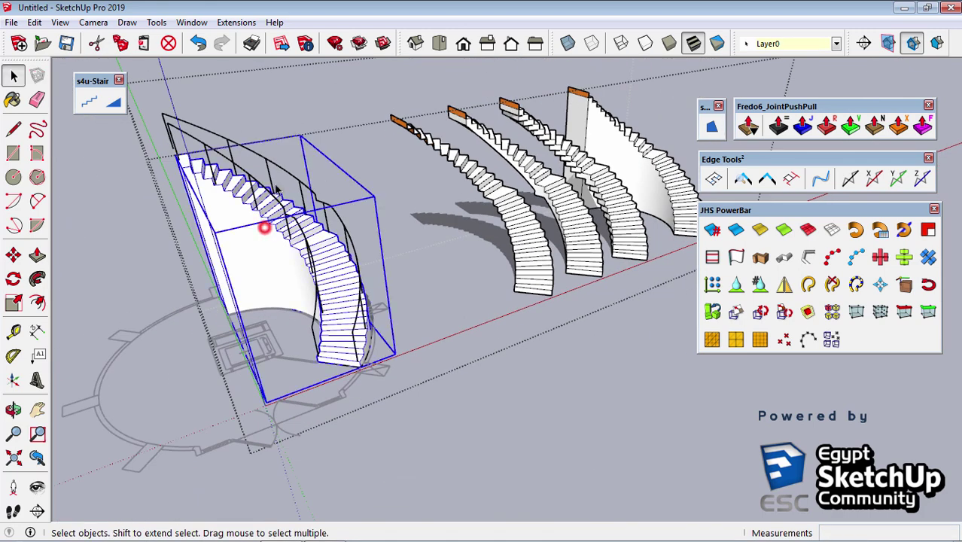
left_click(212, 198, "shift")
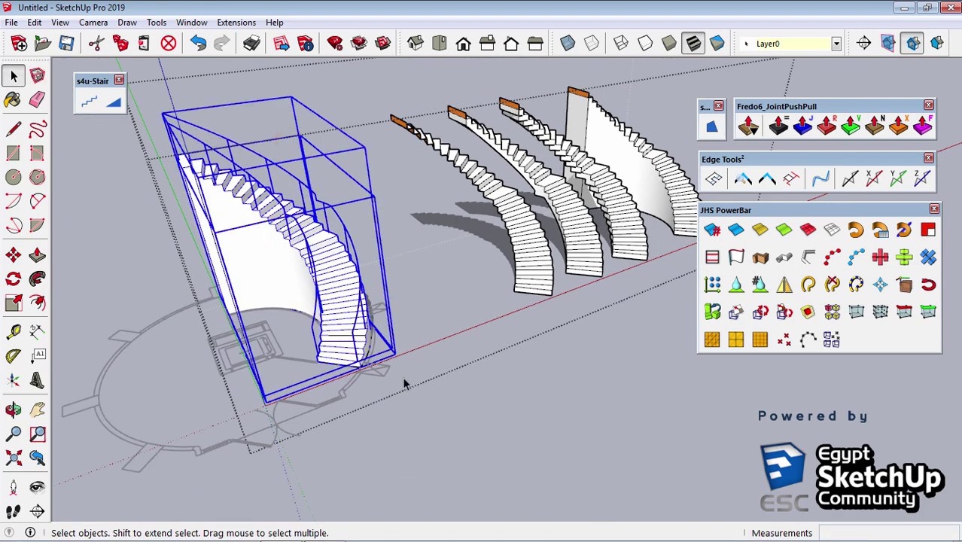
key("Delete")
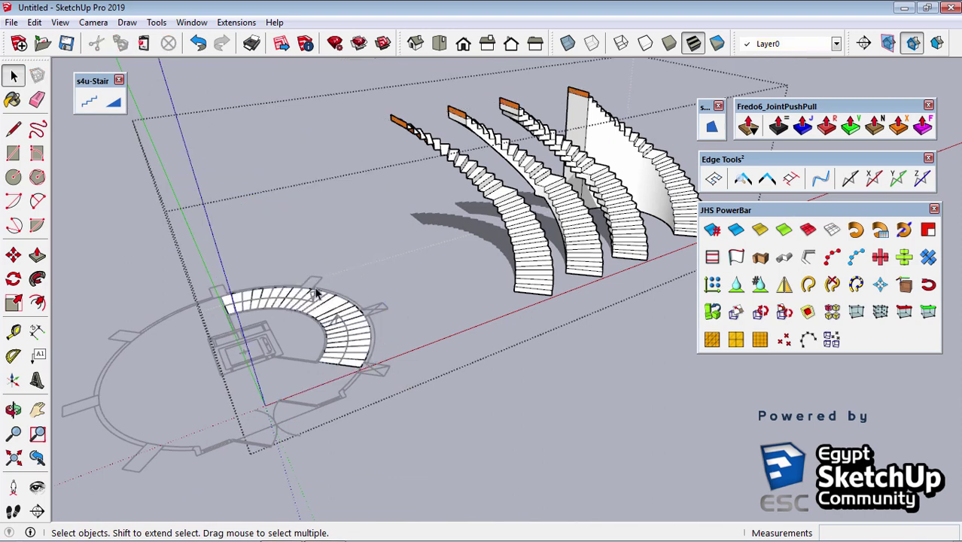
scroll(324, 303, "up", 3)
- Generate a Stair-Treads variant with separate floating treads from the curved plan treads
triple_click(337, 320)
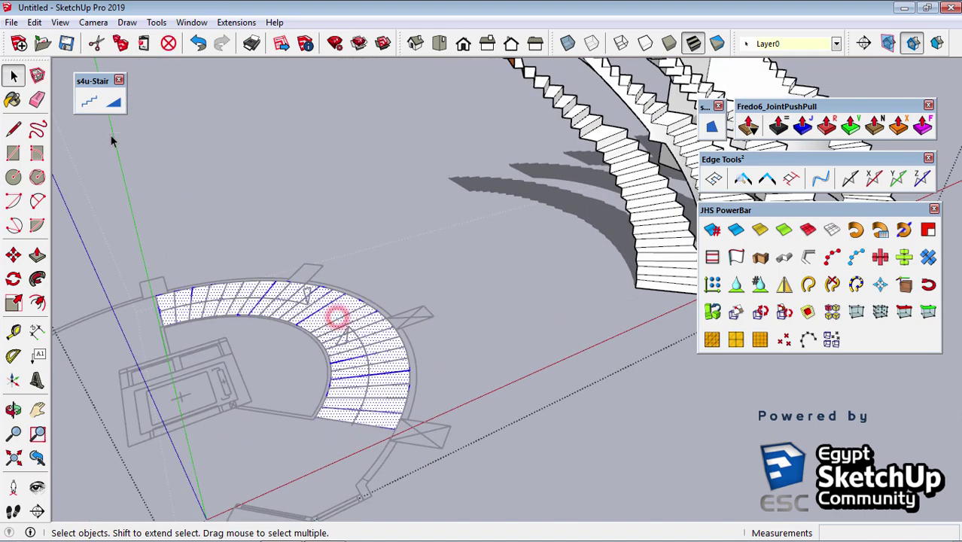
left_click(88, 107)
right_click(323, 161)
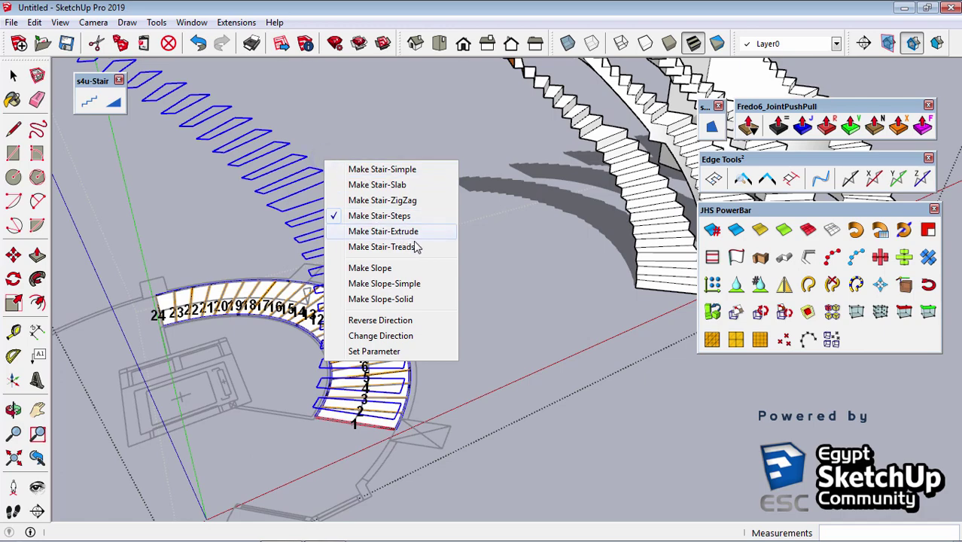
left_click(414, 247)
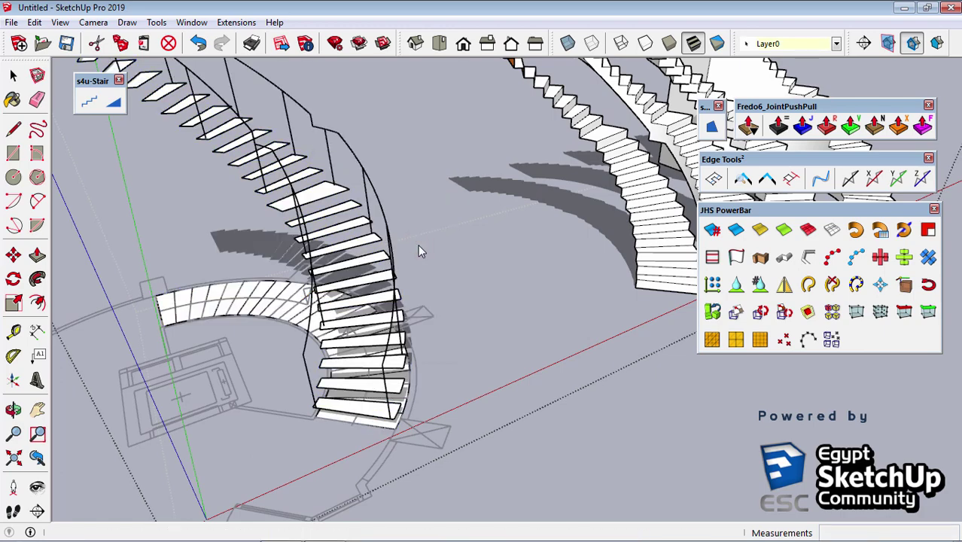
mouse_move(408, 253)
middle_mouse_down()
mouse_move(393, 109)
mouse_move(659, 135)
mouse_move(569, 185)
mouse_move(361, 215)
middle_mouse_up()
- Move the floating-tread stair and its handrails to the right end of the row
left_click_drag(384, 163, 289, 230)
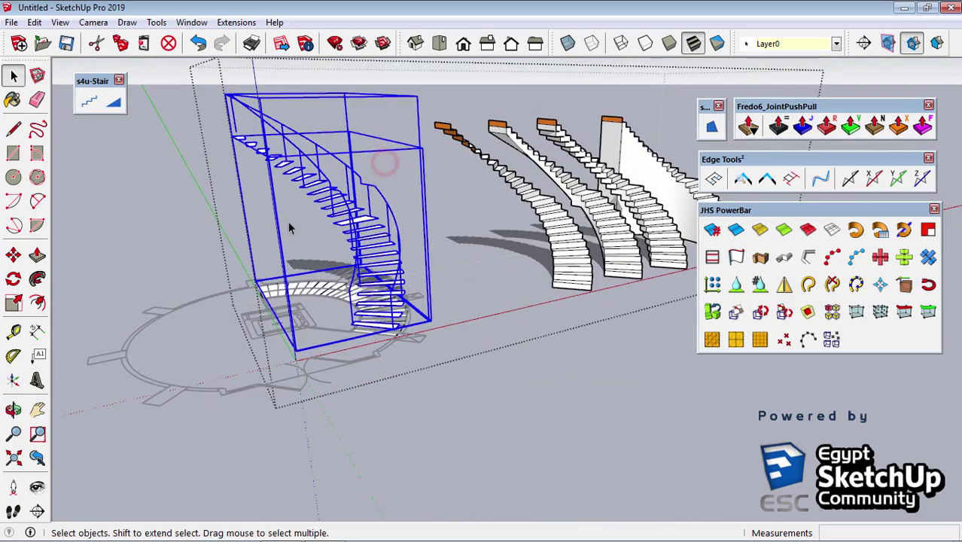
left_click(338, 130)
left_click_drag(198, 118, 197, 118)
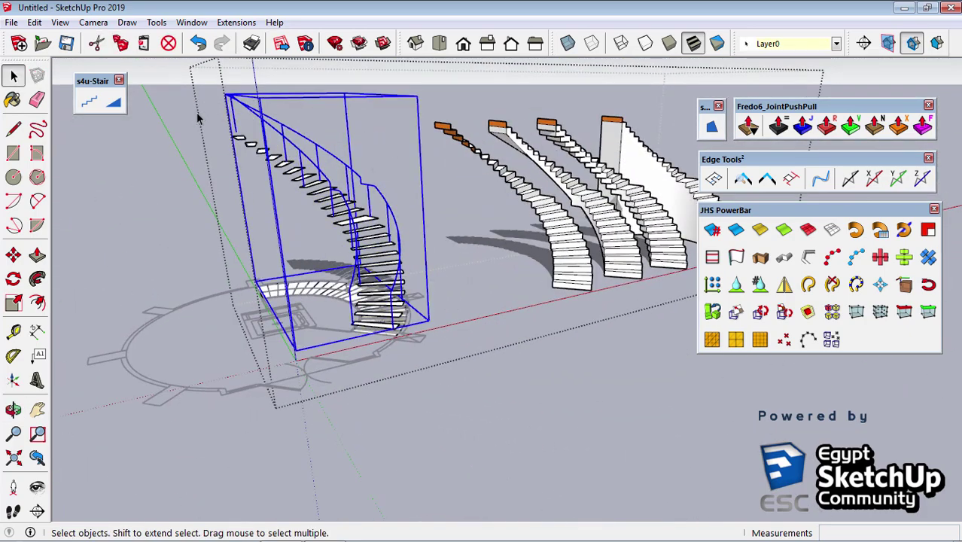
left_click_drag(361, 141, 255, 197)
middle_click_drag(270, 223, 339, 286)
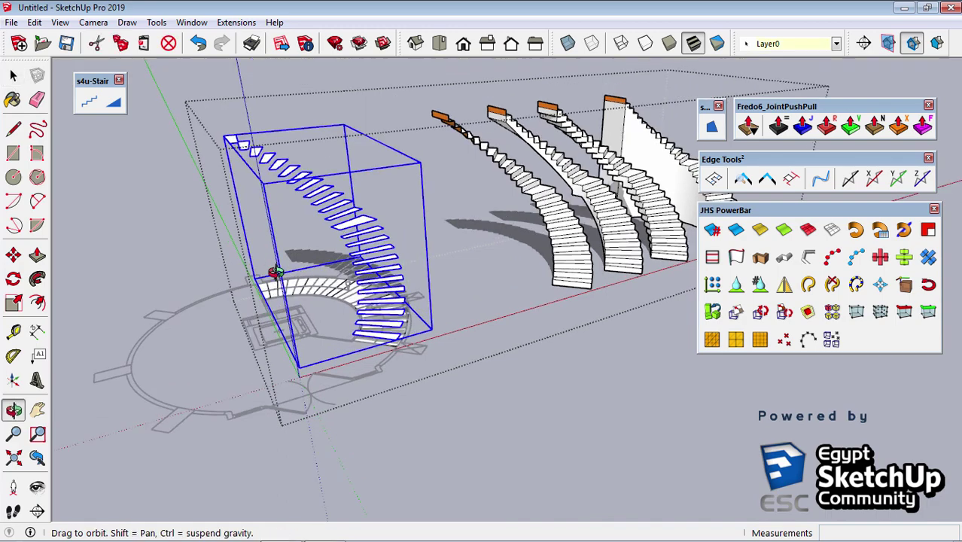
key("m")
left_click(429, 344)
scroll(605, 312, "up", 3)
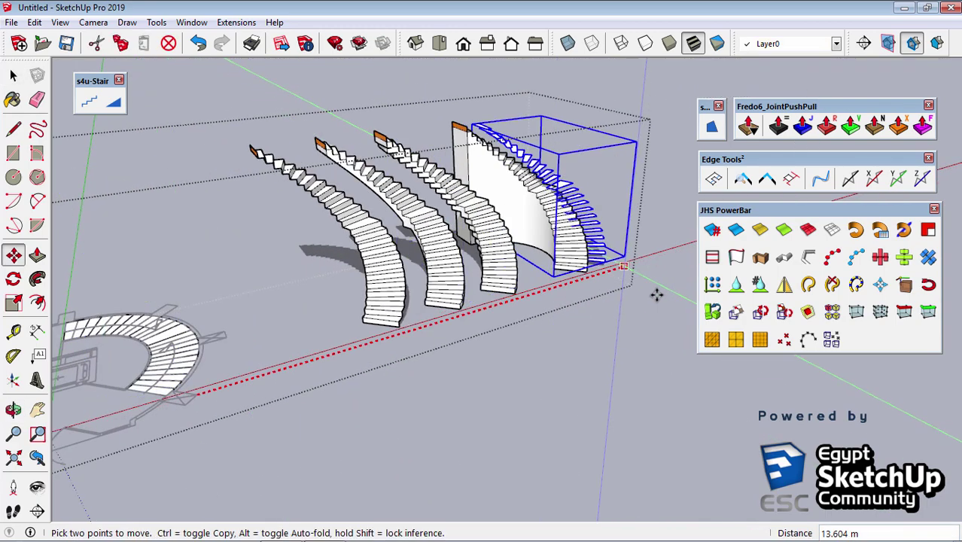
middle_click_drag(654, 285, 585, 322)
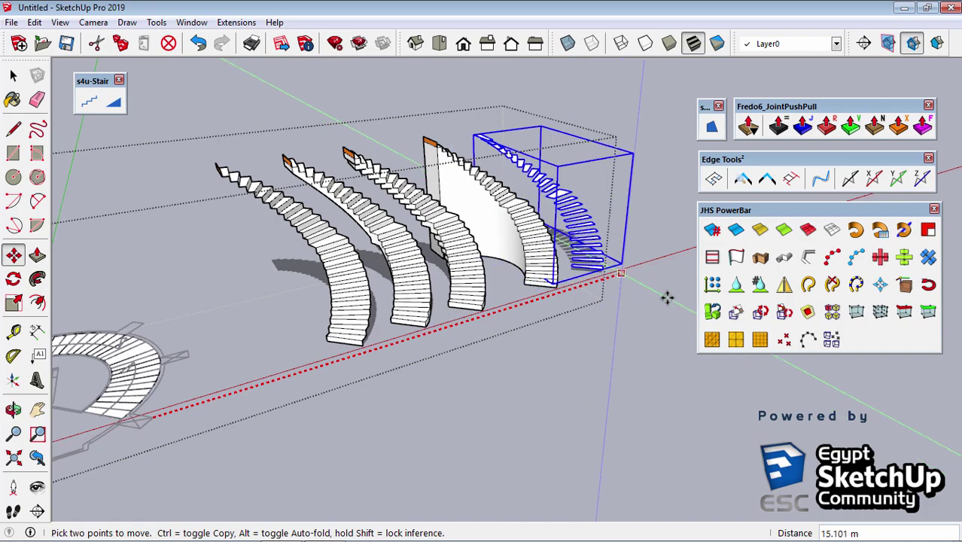
mouse_move(644, 281)
middle_mouse_down()
mouse_move(408, 325)
mouse_move(395, 297)
middle_mouse_up()
- Generate a curved Make Slope stair with handrails from the plan treads
key("space")
scroll(392, 288, "up", 3)
scroll(387, 301, "up", 3)
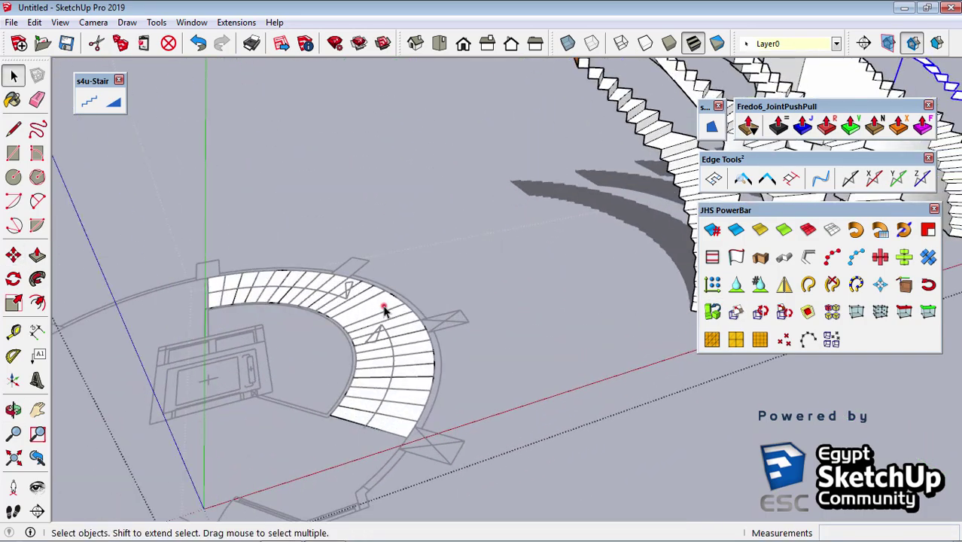
left_click(383, 307)
right_click(369, 303)
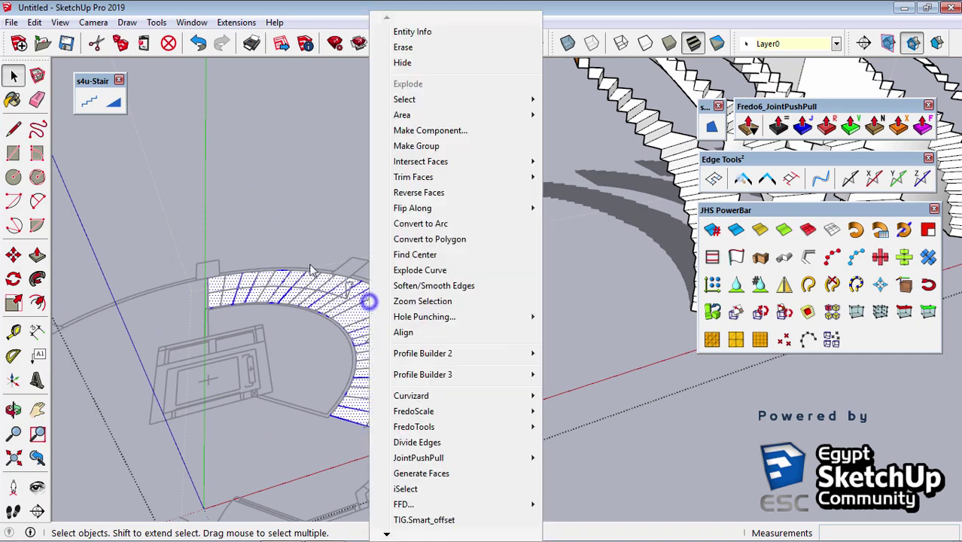
left_click(86, 103)
right_click(372, 164)
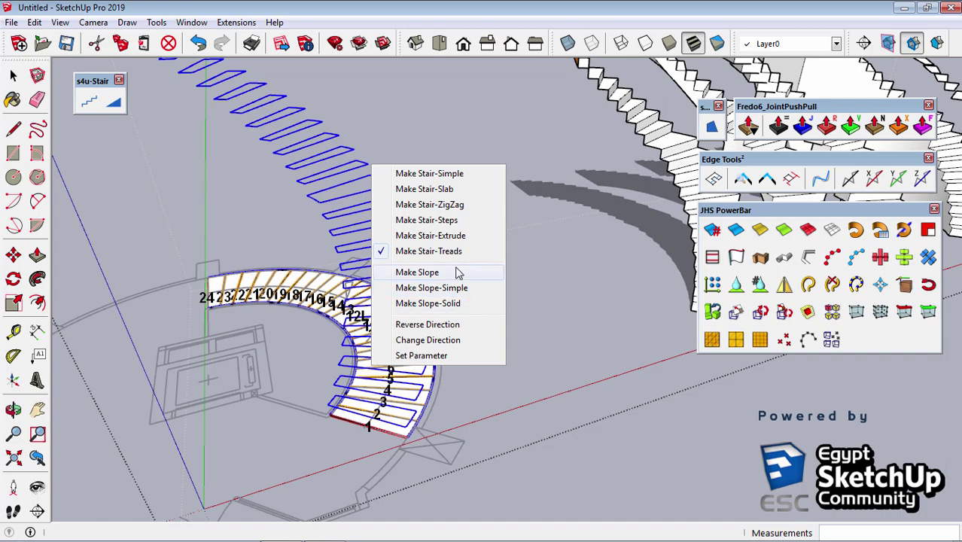
left_click(462, 272)
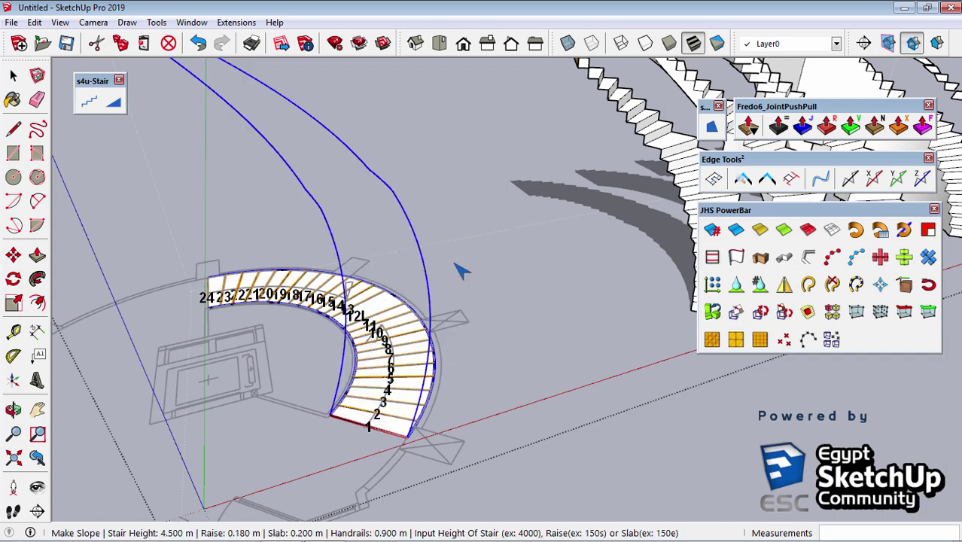
scroll(463, 272, "down", 3)
scroll(452, 276, "down", 3)
mouse_move(446, 278)
middle_mouse_down()
mouse_move(314, 207)
mouse_move(420, 234)
middle_mouse_up()
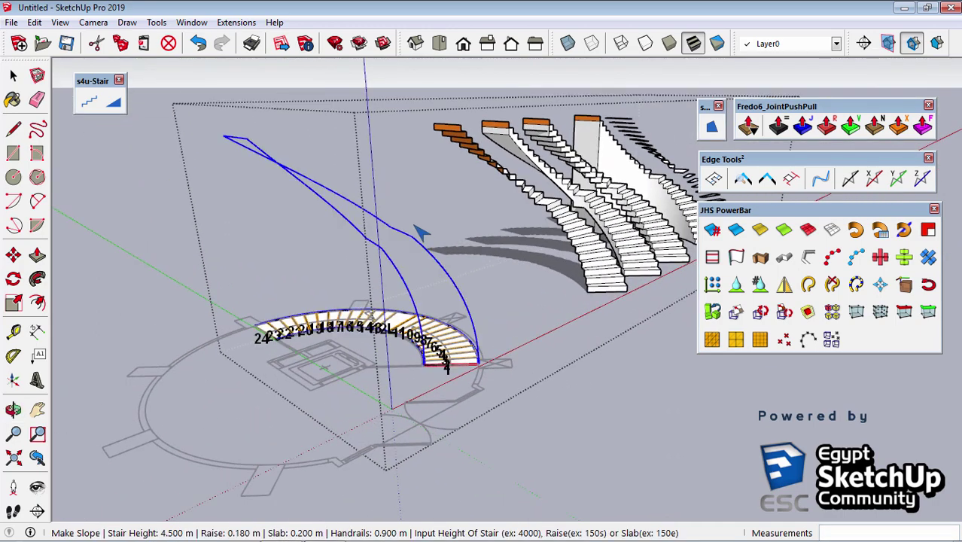
left_click(419, 233)
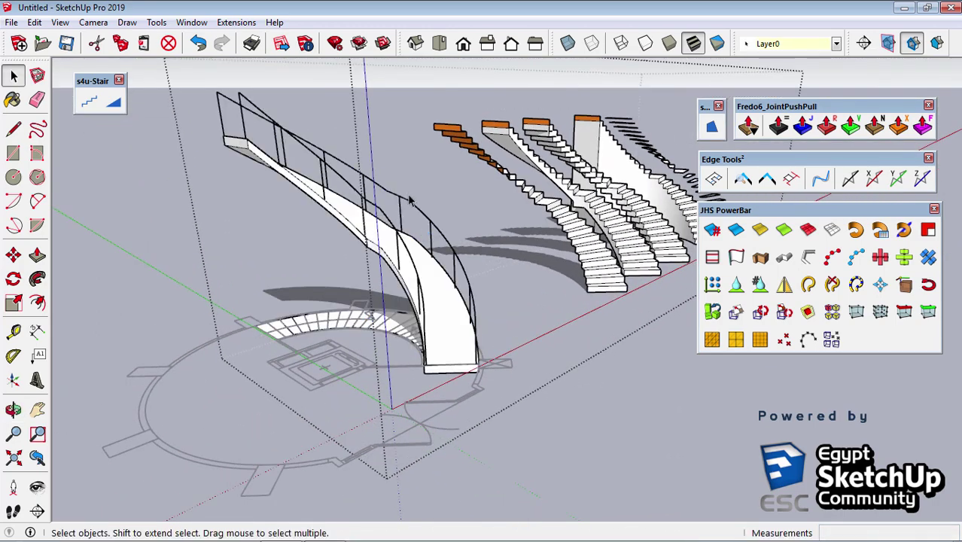
- Move the slope with its railings to the far end of the stair row
left_click(427, 268)
mouse_move(428, 268)
middle_mouse_down()
mouse_move(367, 167)
mouse_move(575, 165)
mouse_move(605, 189)
mouse_move(333, 226)
mouse_move(316, 124)
middle_mouse_up()
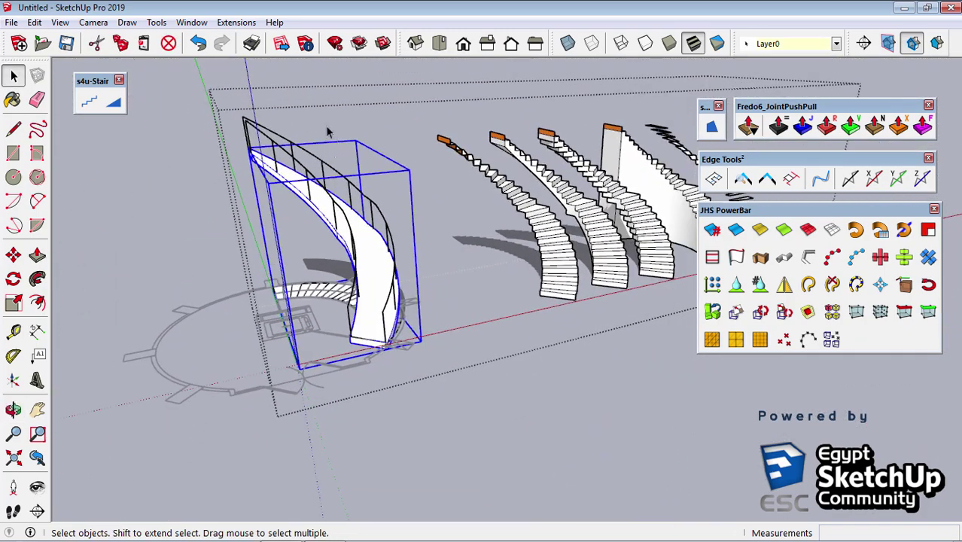
left_click(219, 134)
left_click(302, 200)
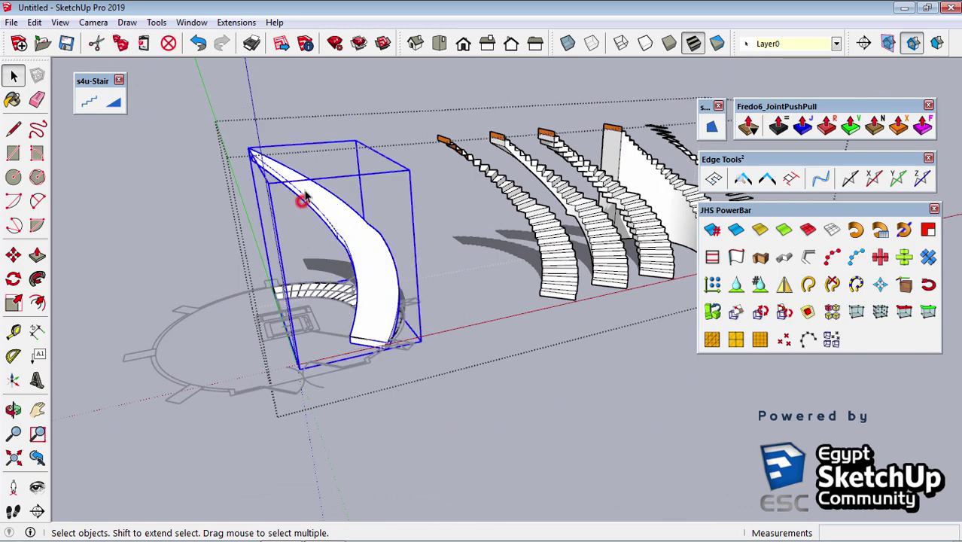
key("m")
left_click(481, 325)
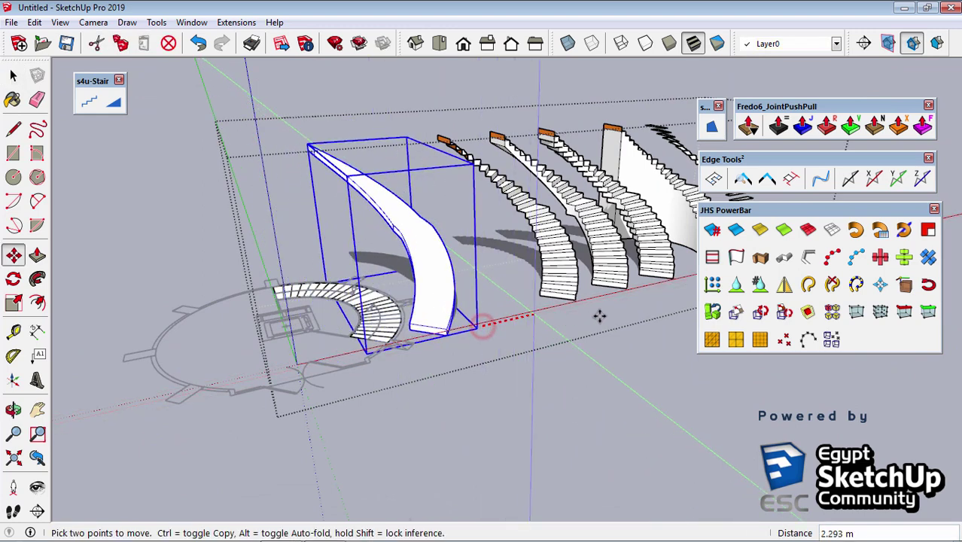
middle_click_drag(632, 310, 544, 317)
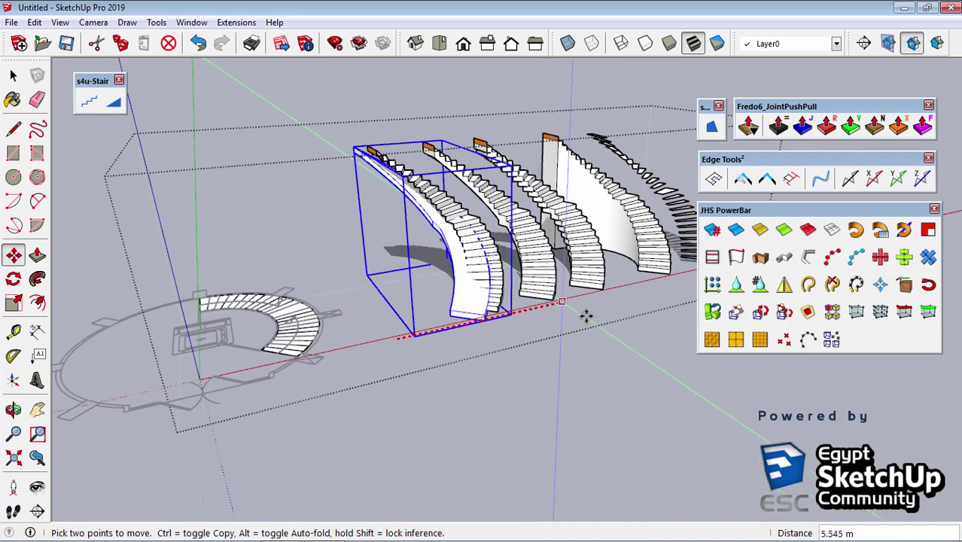
left_click(635, 298)
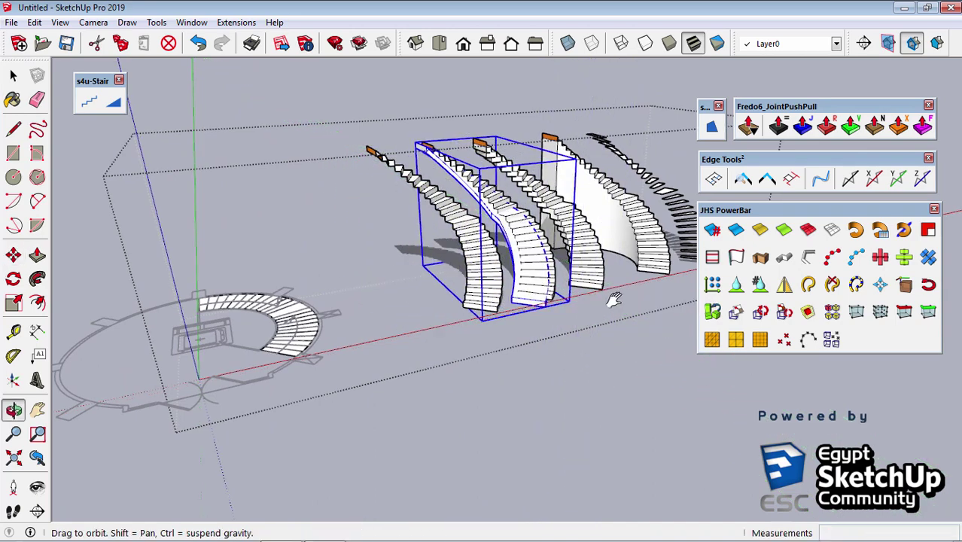
mouse_move(607, 296)
middle_mouse_down()
mouse_move(355, 346)
mouse_move(440, 327)
middle_mouse_up()
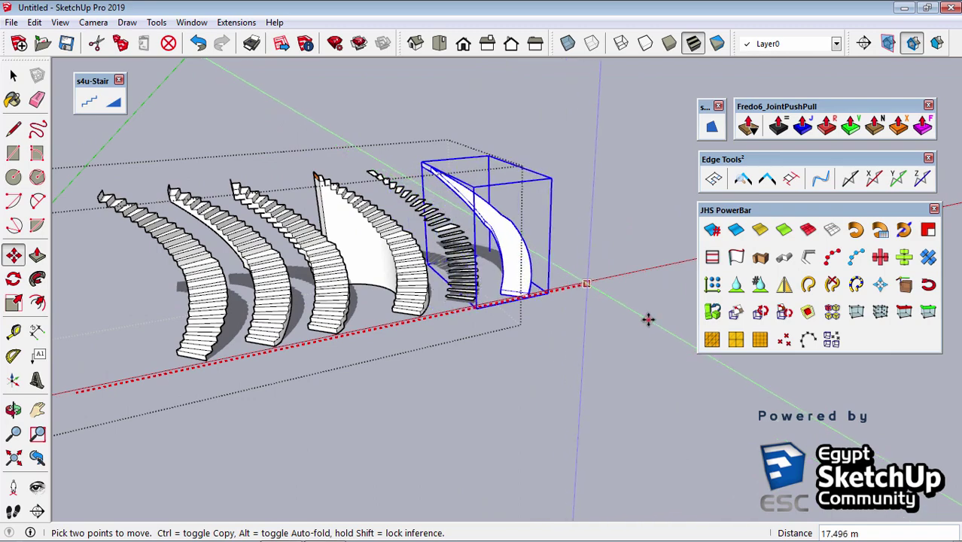
left_click(648, 319)
mouse_move(595, 360)
middle_mouse_down()
mouse_move(369, 252)
mouse_move(347, 316)
middle_mouse_up()
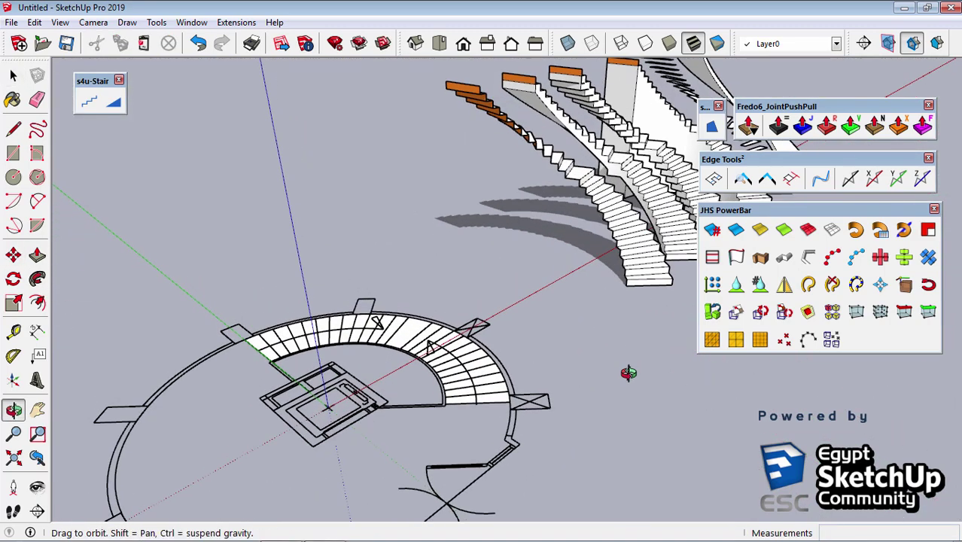
- Generate a simple curved slope with railings from the treads inside the plan group
double_click(358, 315)
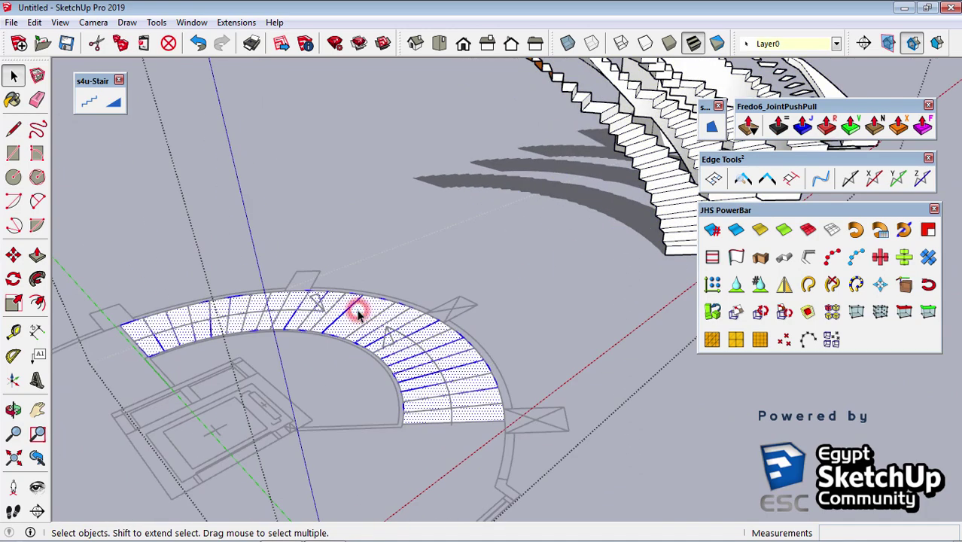
left_click(90, 102)
middle_click_drag(310, 209, 329, 154)
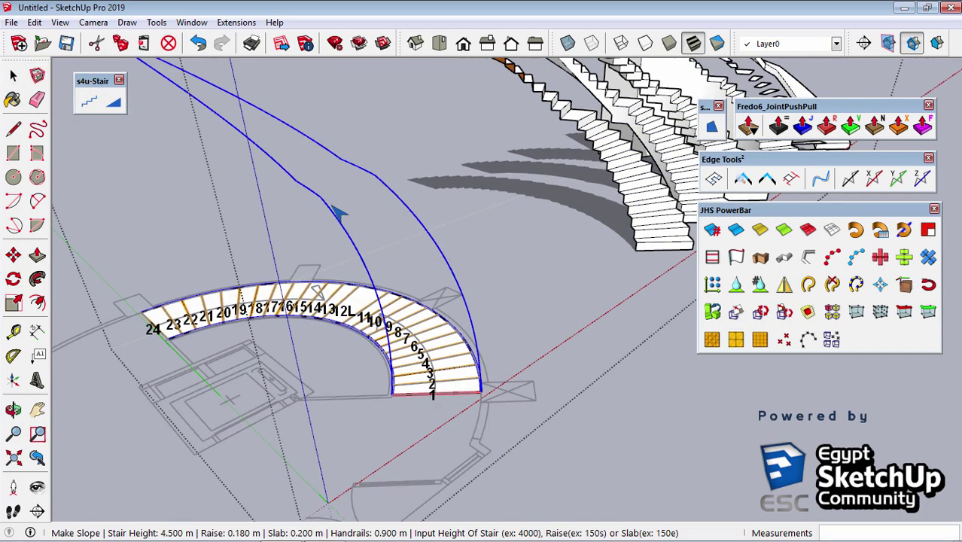
right_click(329, 155)
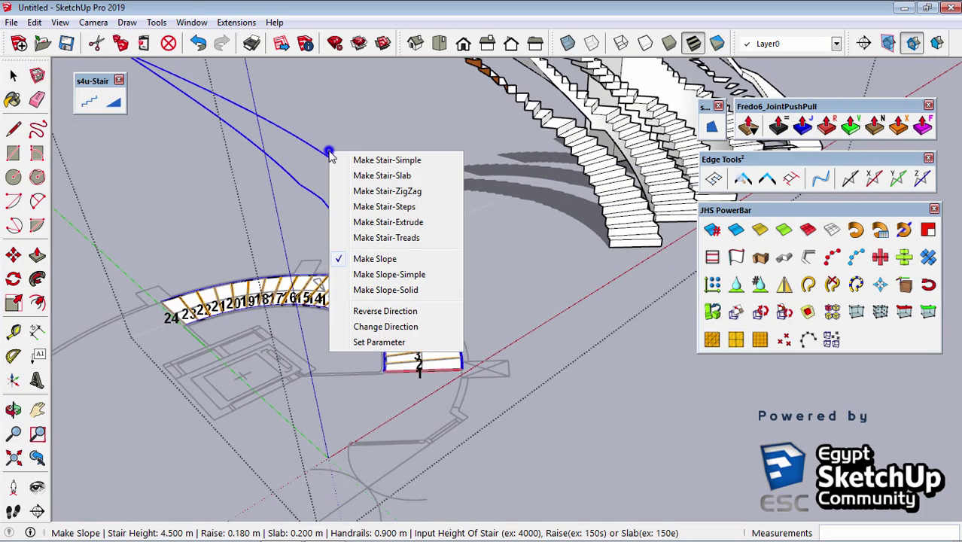
left_click(415, 275)
middle_click_drag(423, 281, 424, 281)
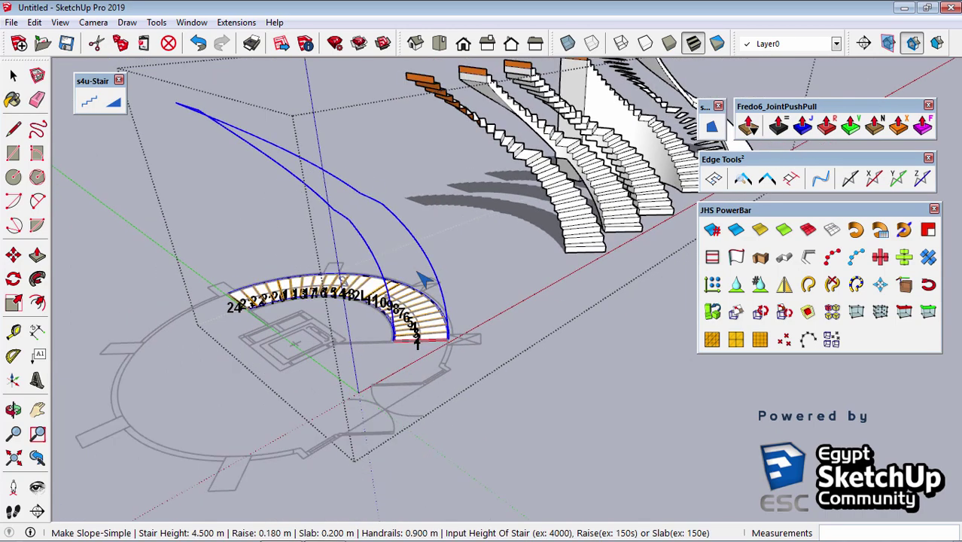
left_click(424, 281)
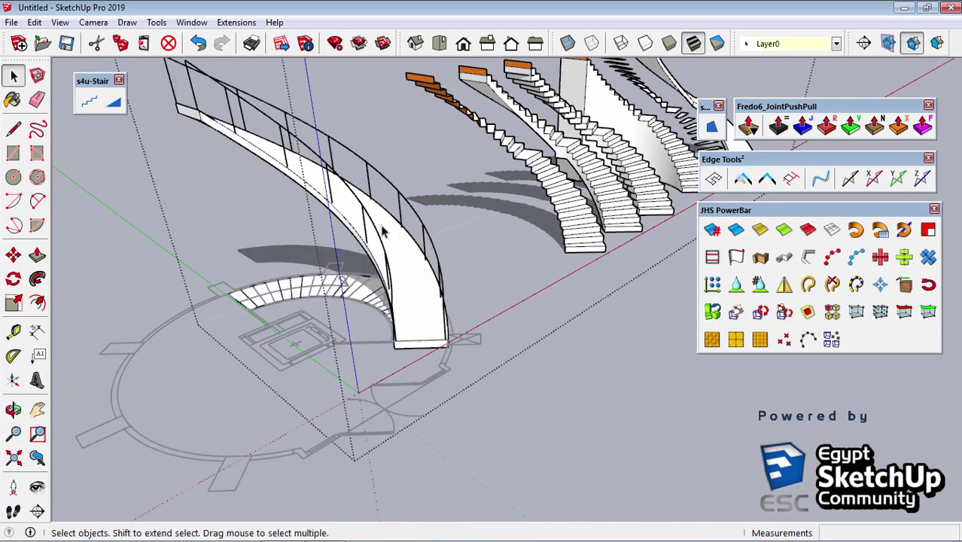
middle_click_drag(383, 198, 123, 155)
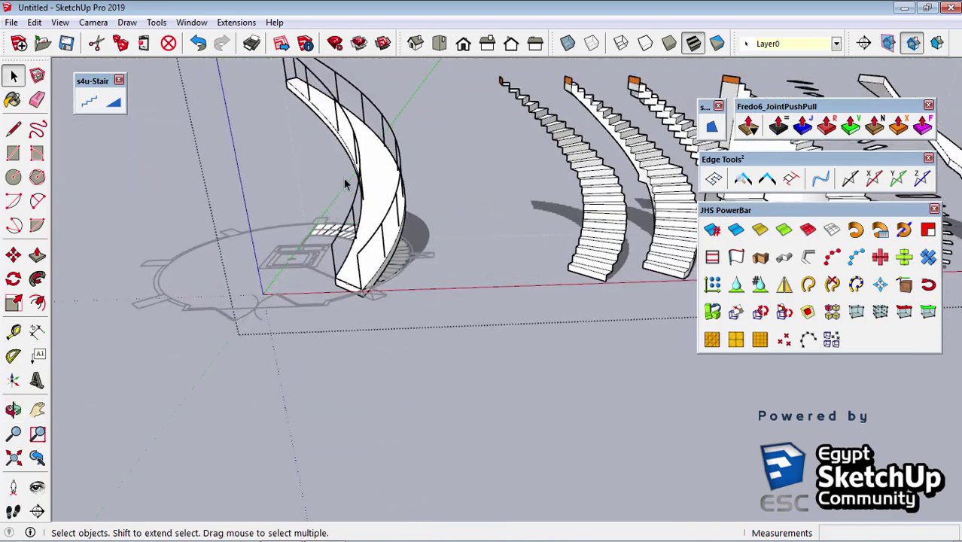
- Move the new curved slope along the red axis to the row's end
left_click(392, 161)
mouse_move(327, 88)
middle_mouse_down()
mouse_move(341, 214)
mouse_move(242, 336)
middle_mouse_up()
key("m")
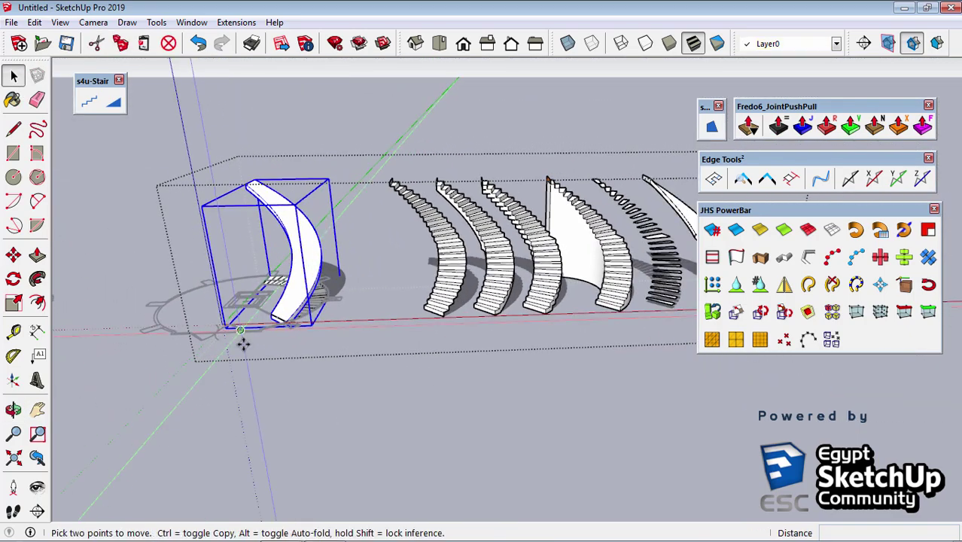
left_click(383, 358)
middle_click_drag(450, 359, 430, 408)
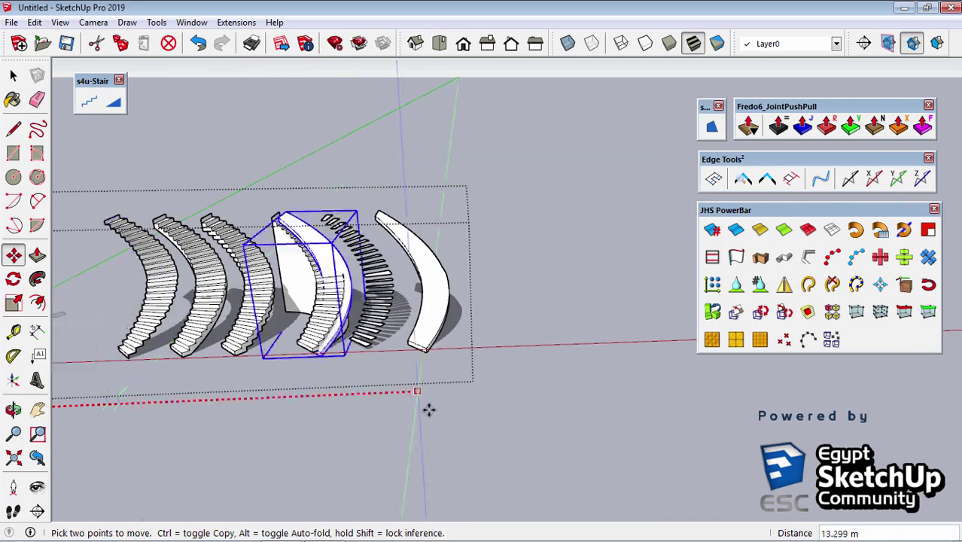
left_click(580, 380)
key("space")
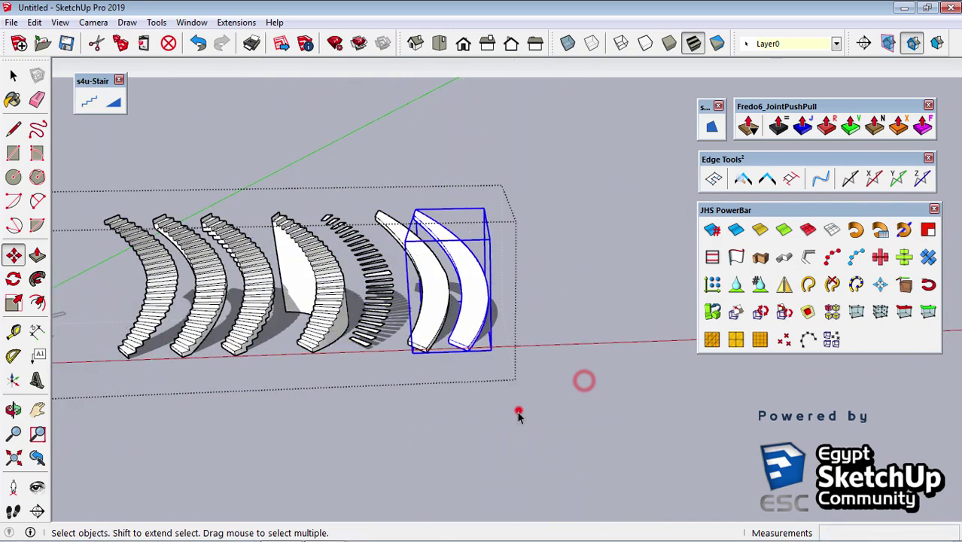
- Orbit and zoom to inspect the curved slopes from an elevated view of the row
left_click(518, 410)
scroll(457, 248, "up", 5)
scroll(458, 249, "up", 3)
mouse_move(541, 273)
middle_mouse_down()
mouse_move(326, 241)
mouse_move(263, 216)
middle_mouse_up()
scroll(319, 235, "up", 2)
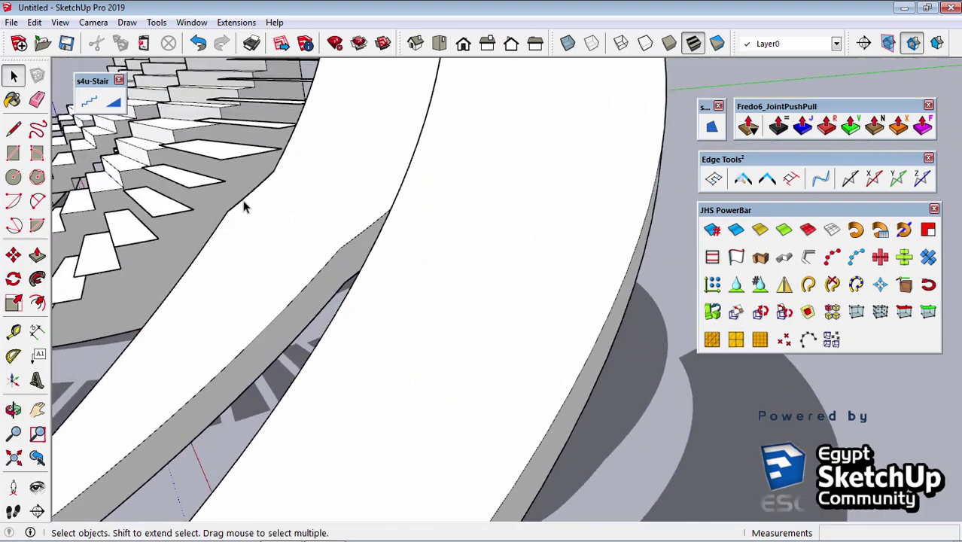
scroll(467, 217, "down", 2)
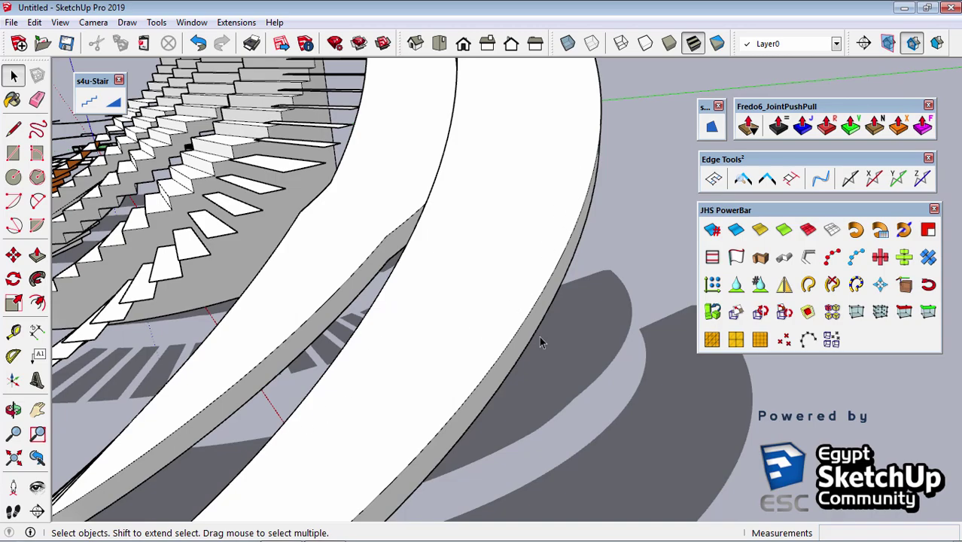
scroll(485, 316, "down", 3)
scroll(491, 292, "down", 2)
mouse_move(179, 387)
middle_mouse_down()
mouse_move(597, 338)
mouse_move(256, 259)
mouse_move(300, 402)
mouse_move(375, 361)
middle_mouse_up()
scroll(300, 401, "up", 3)
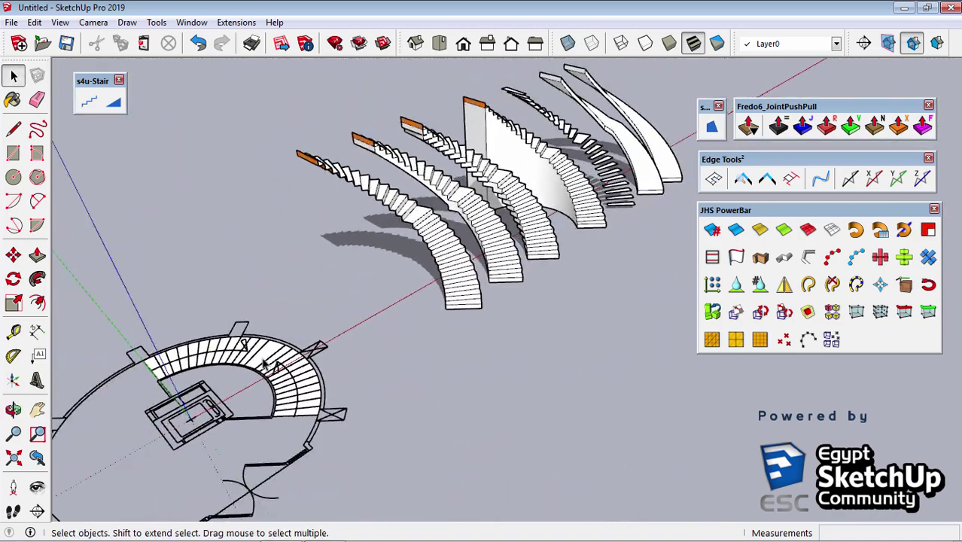
- Generate a Slope-Solid stair with handrails from the treads inside the plan group
scroll(270, 359, "up", 1)
double_click(269, 358)
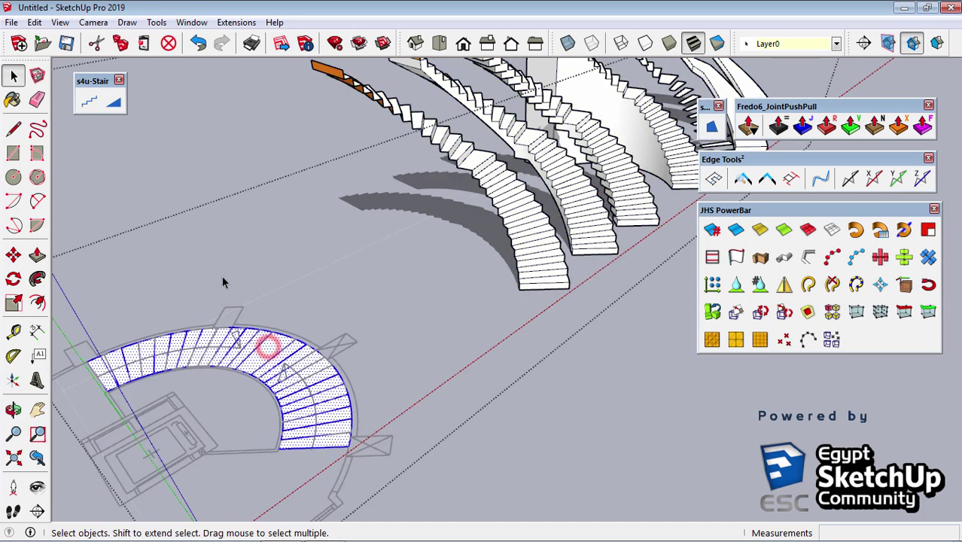
left_click(89, 105)
right_click(271, 147)
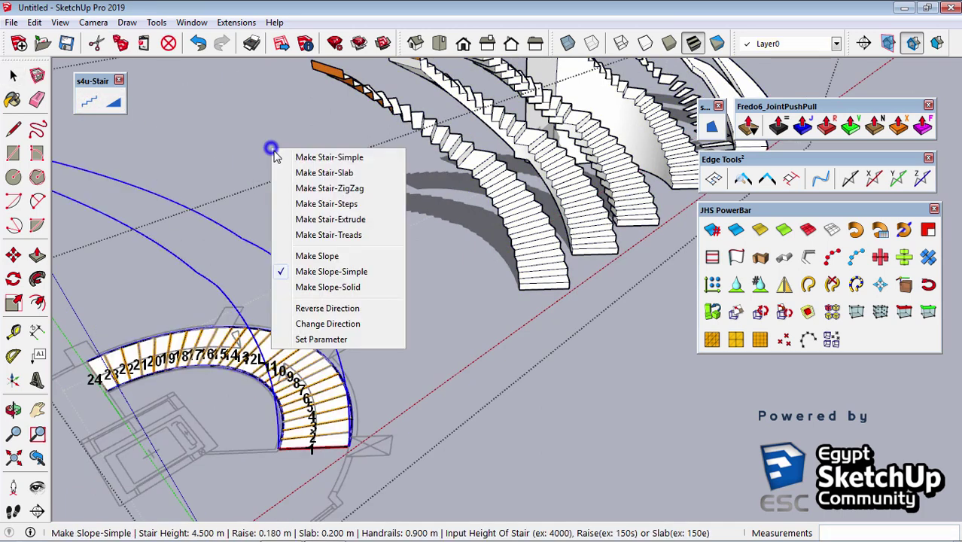
left_click(328, 286)
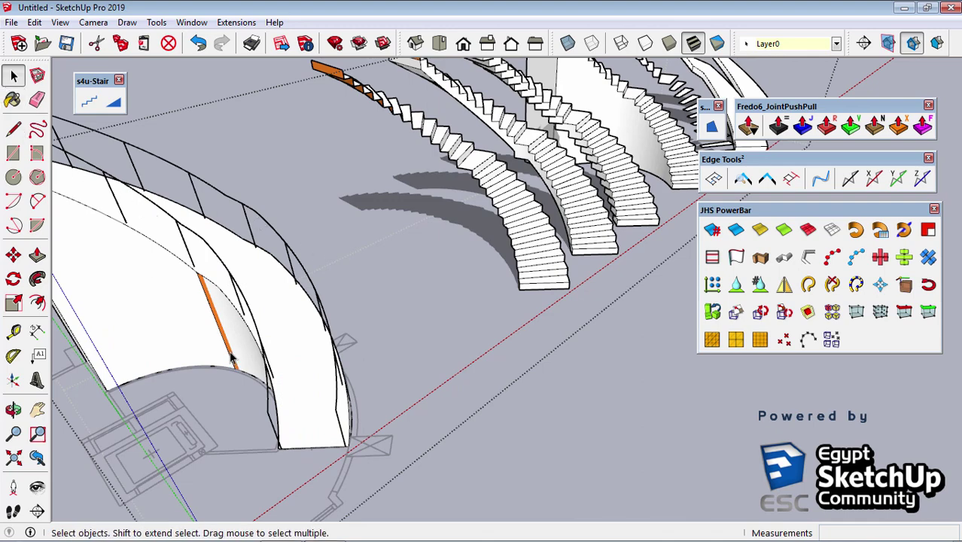
- Select the geometry around the new solid slope and delete it, leaving the plan treads clear
scroll(234, 359, "down", 3)
left_click(188, 312)
scroll(188, 316, "down", 2)
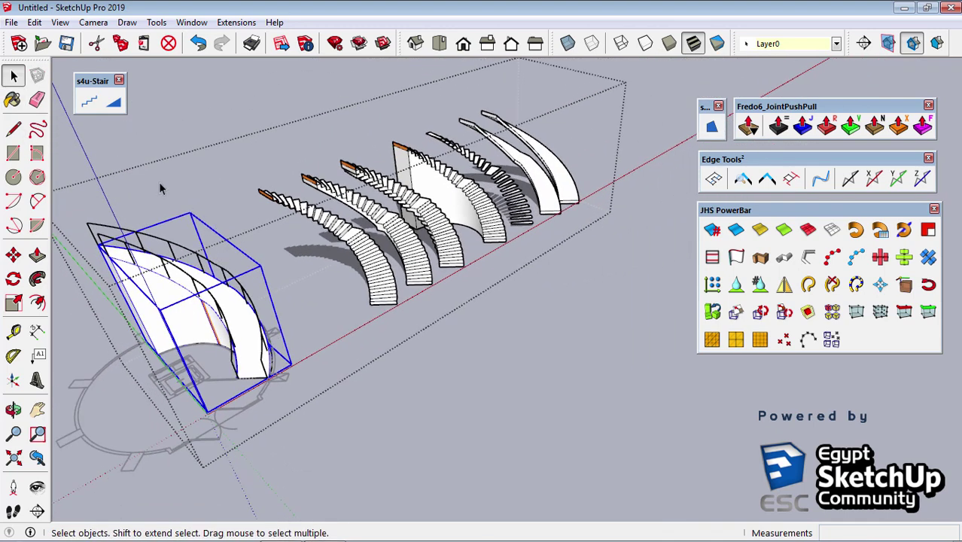
left_click_drag(96, 208, 73, 251)
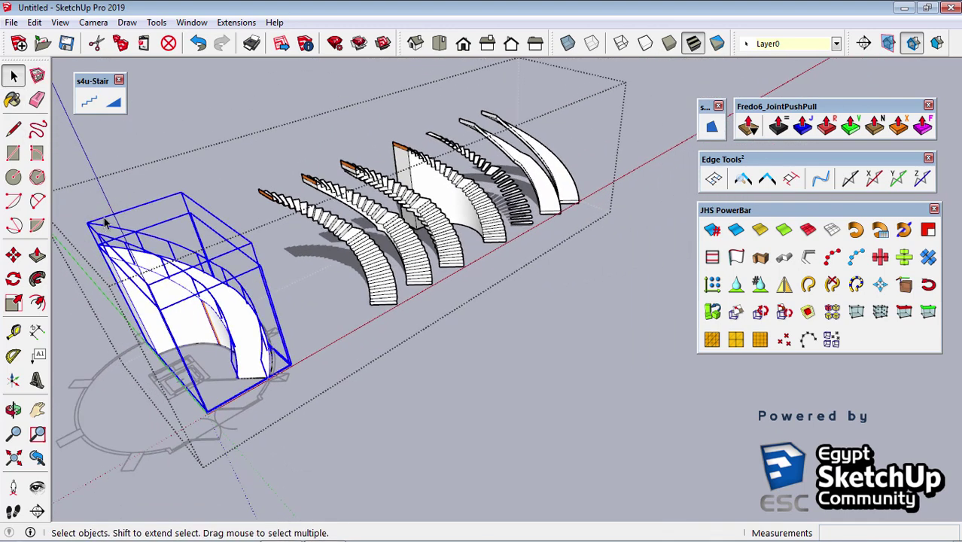
key("Delete")
scroll(196, 331, "up", 3)
- Move the handrailed Slope-Solid along the red axis to the end of the row
scroll(295, 362, "up", 3)
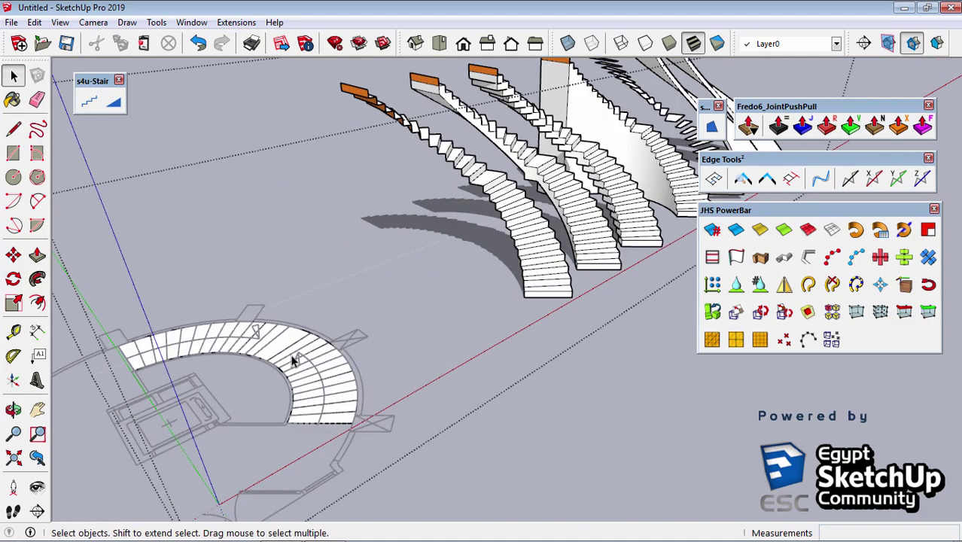
scroll(294, 361, "up", 5)
mouse_move(388, 379)
middle_mouse_down()
mouse_move(371, 265)
mouse_move(224, 154)
middle_mouse_up()
left_click(297, 135)
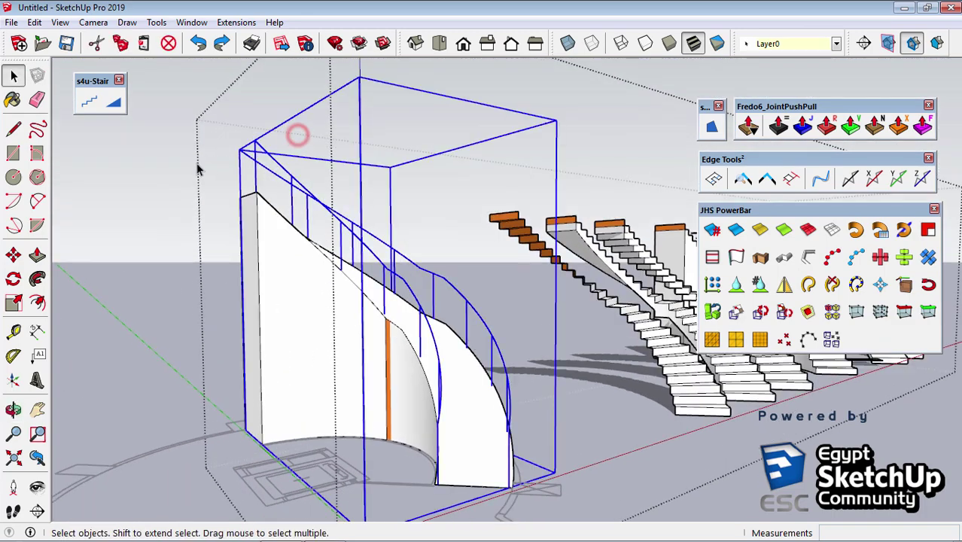
scroll(263, 262, "down", 3)
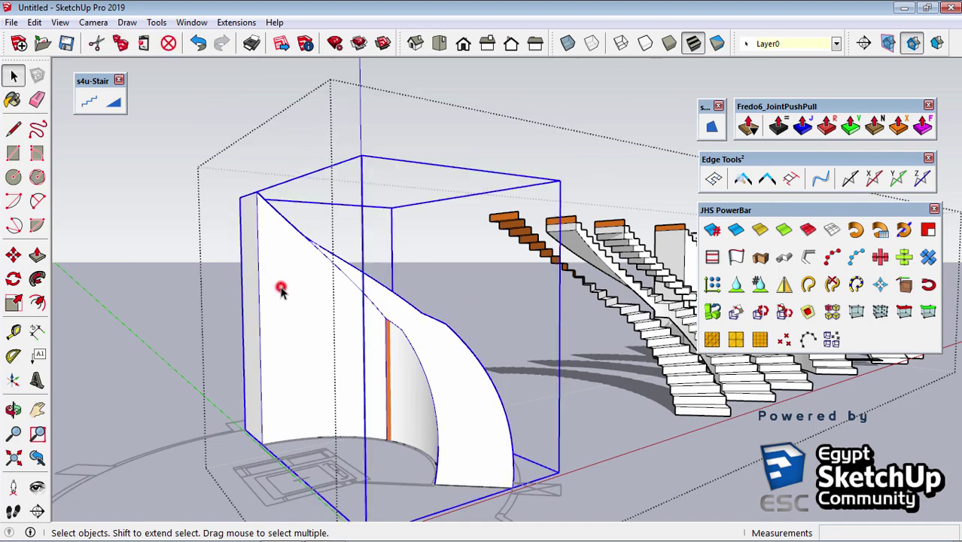
mouse_move(279, 285)
middle_mouse_down()
mouse_move(285, 395)
mouse_move(272, 271)
middle_mouse_up()
scroll(272, 271, "down", 2)
key("m")
left_click(447, 377)
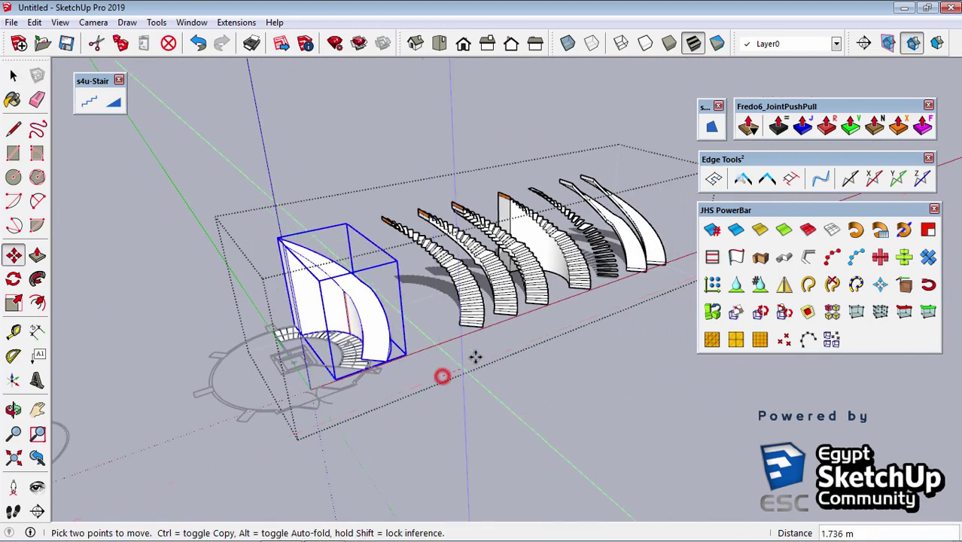
middle_click_drag(472, 354, 446, 343)
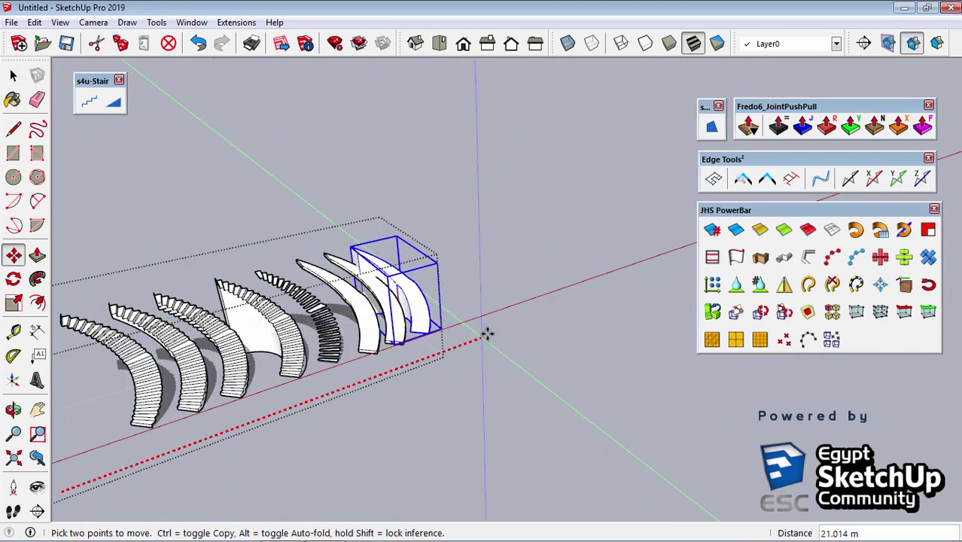
left_click(503, 326)
key("space")
- Orbit low and zoom in close on the moved slope's orange face
scroll(431, 280, "up", 2)
scroll(431, 280, "up", 4)
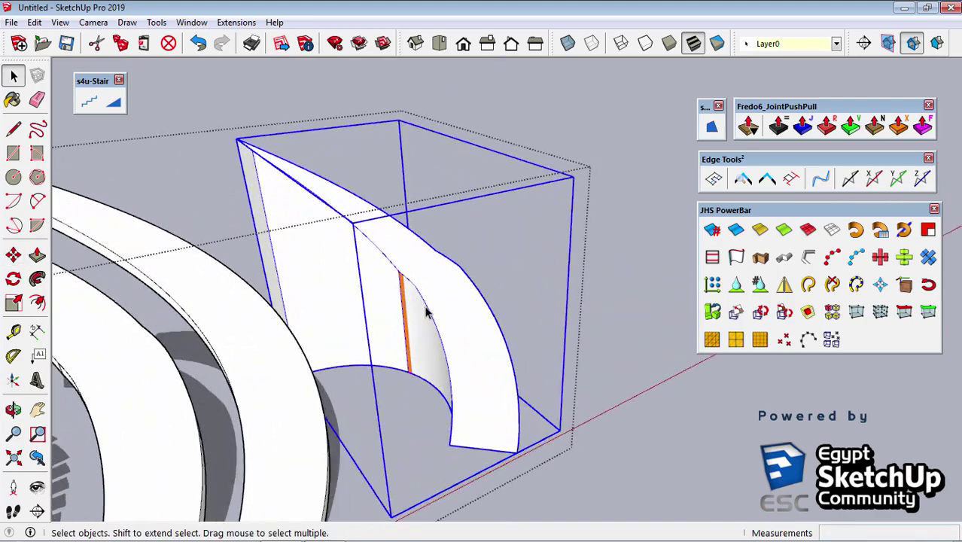
middle_click_drag(272, 337, 13, 155)
scroll(279, 129, "up", 3)
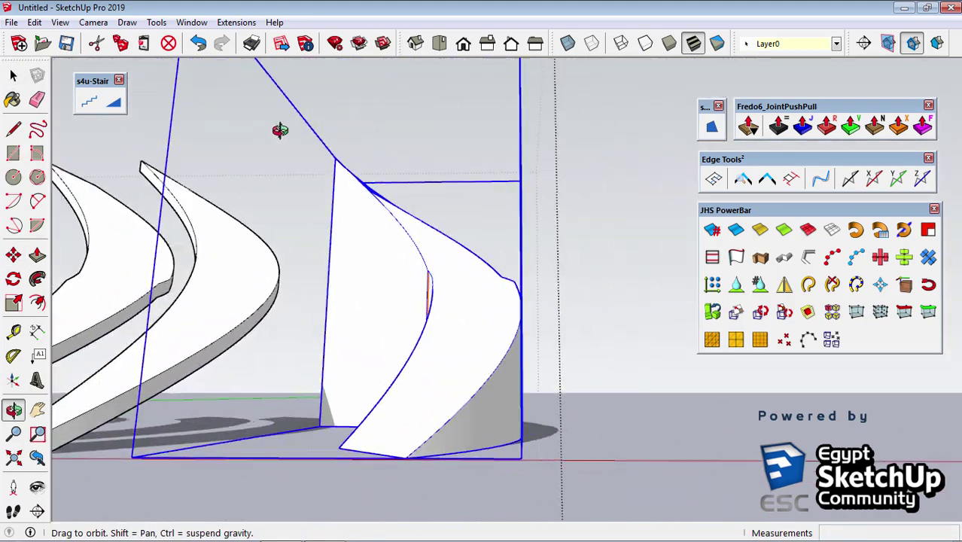
scroll(453, 207, "up", 3)
scroll(406, 322, "up", 2)
key("space")
scroll(384, 275, "up", 3)
scroll(384, 274, "up", 2)
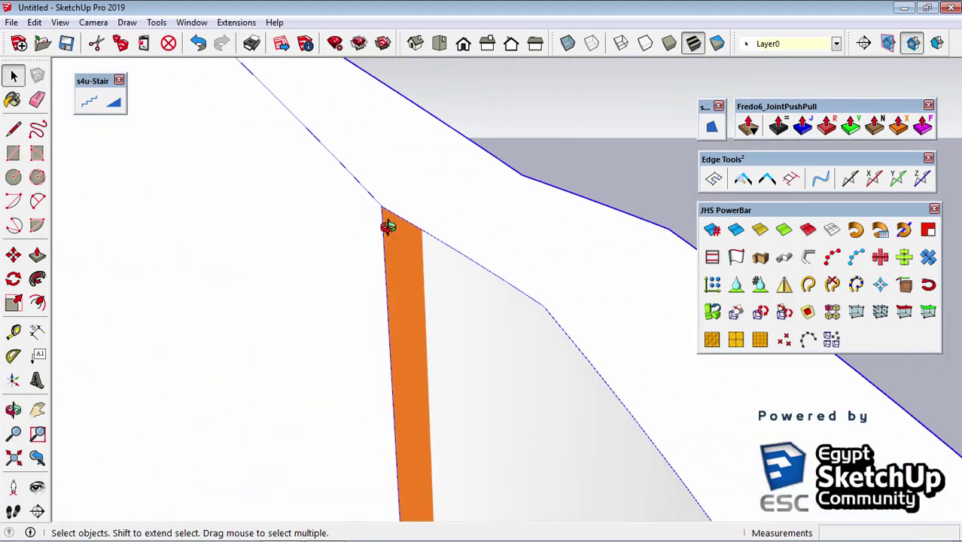
scroll(388, 224, "up", 1)
scroll(407, 274, "down", 2)
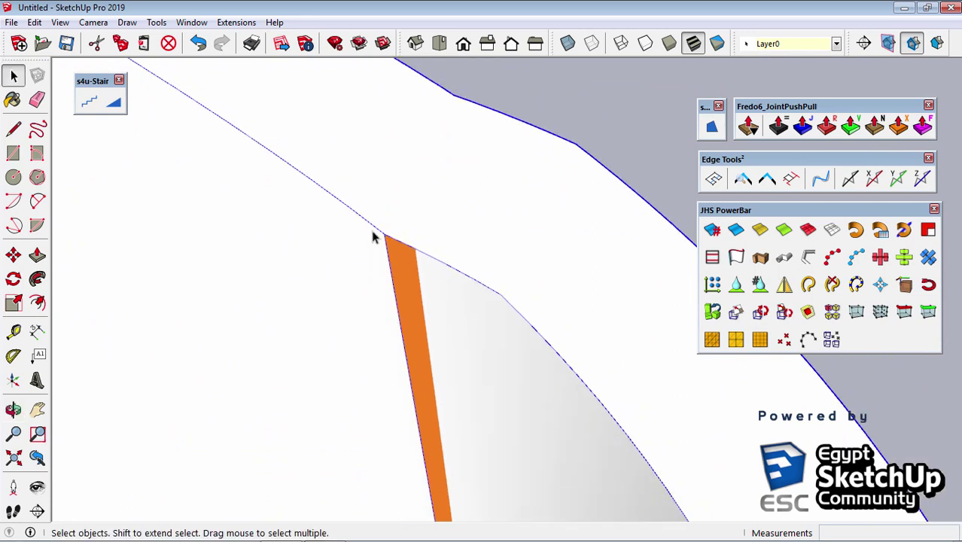
- Enable the FrontFace(TM) toolbar from View > Toolbars, typing 'fr' to find it in the list
left_click(53, 23)
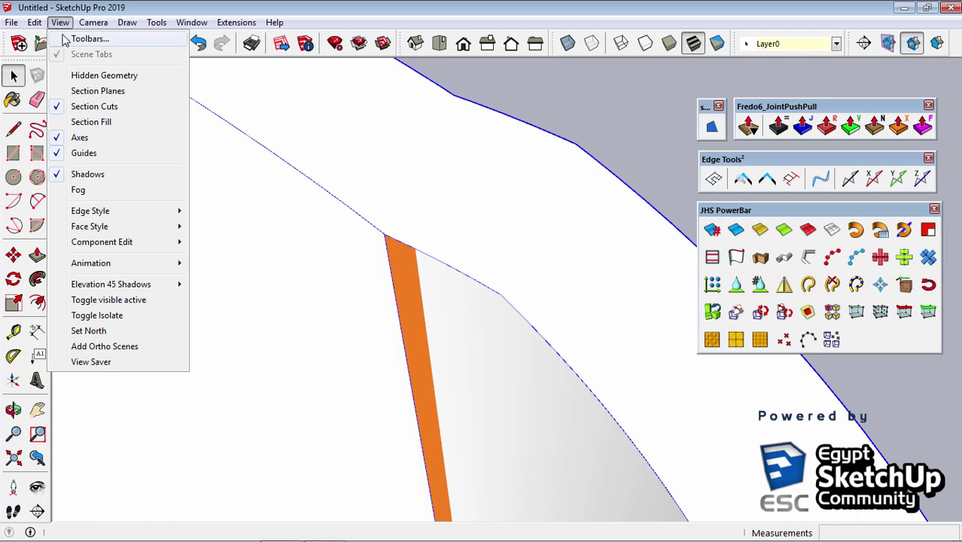
left_click(66, 39)
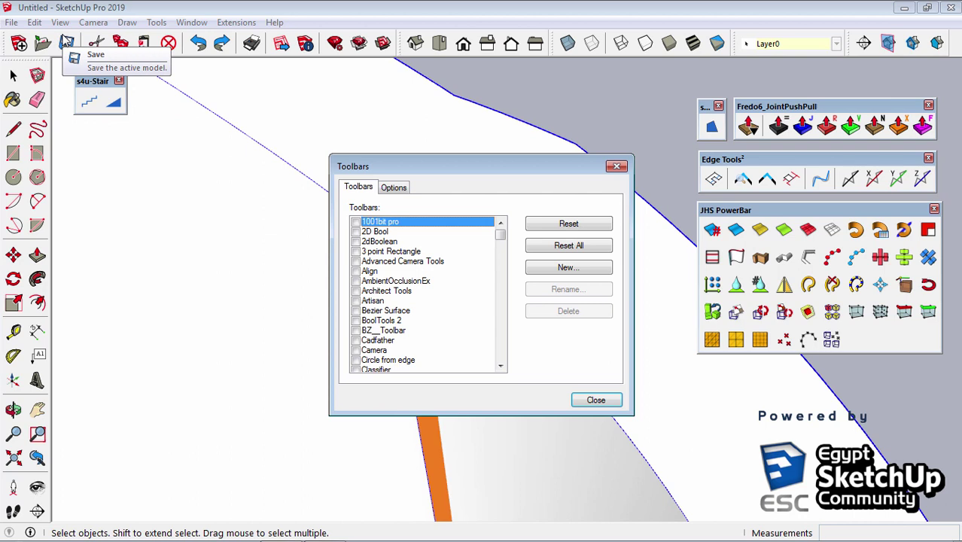
type("fr")
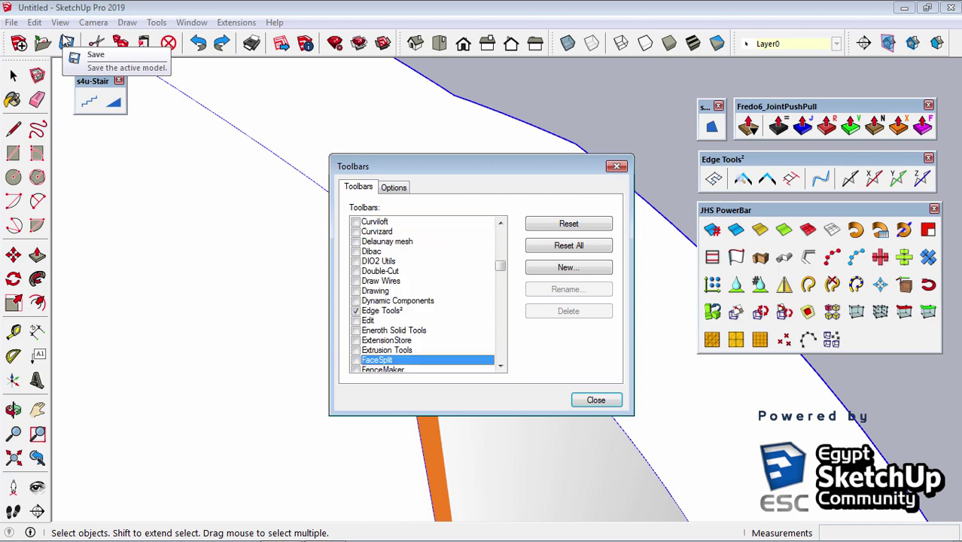
scroll(418, 300, "down", 1)
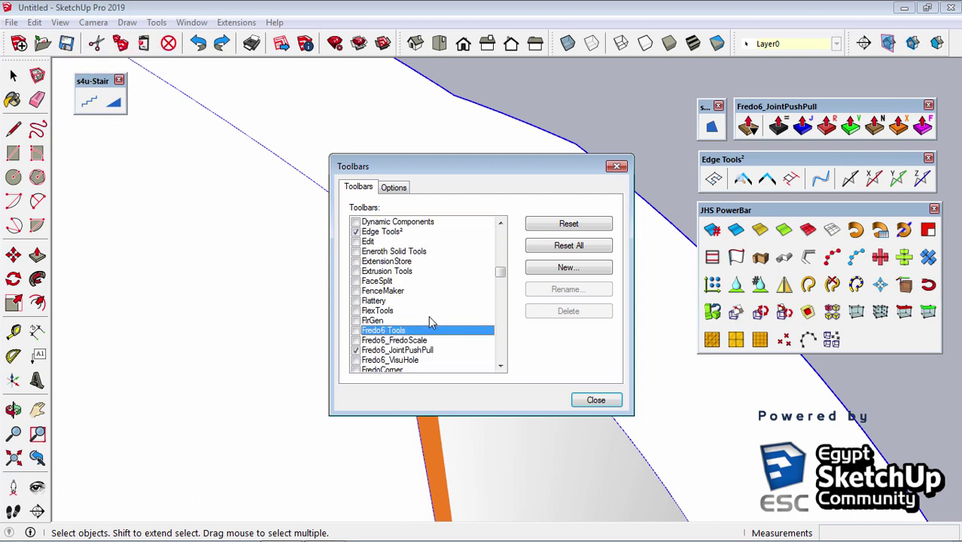
scroll(414, 319, "down", 1)
left_click(356, 351)
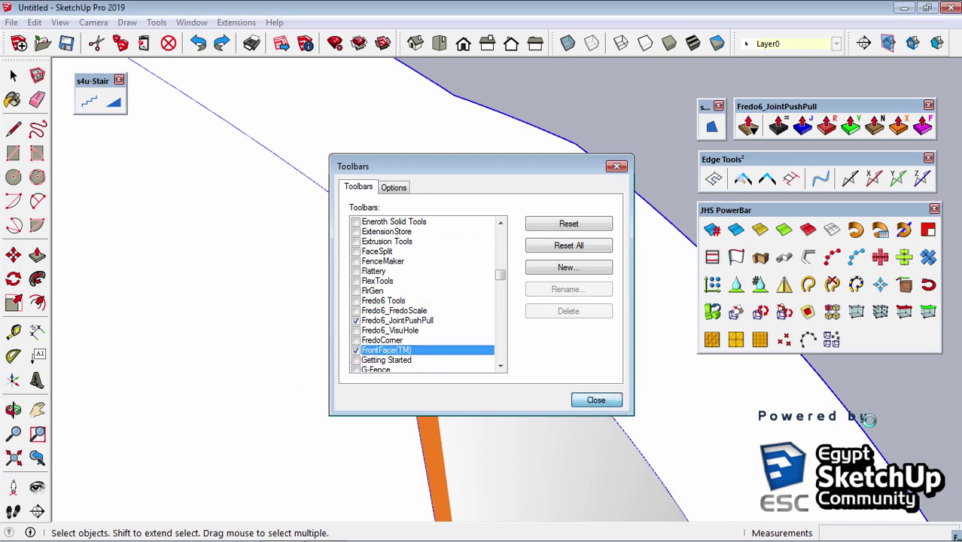
key("Escape")
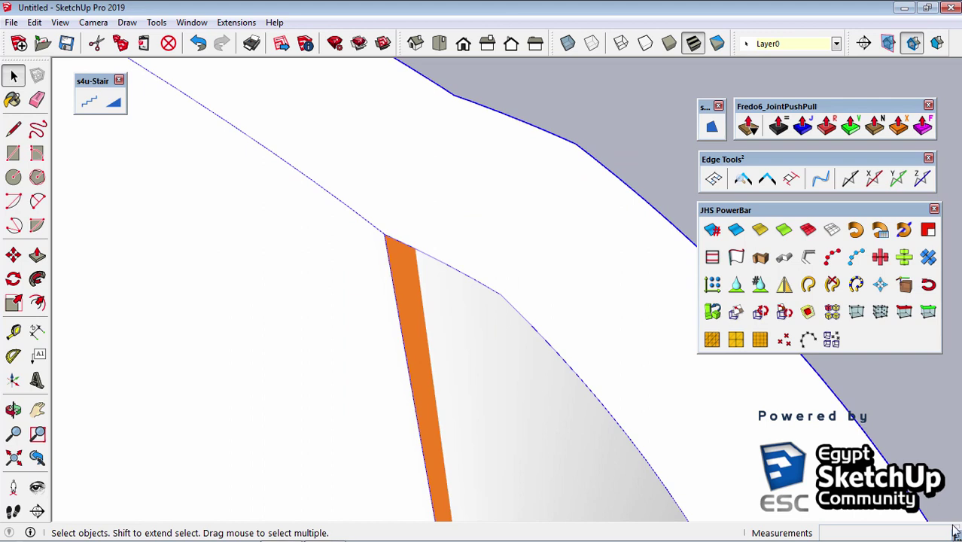
- Dock the FrontFace toolbar and reverse the slope's orange back face so it shows white
left_click_drag(828, 373, 665, 90)
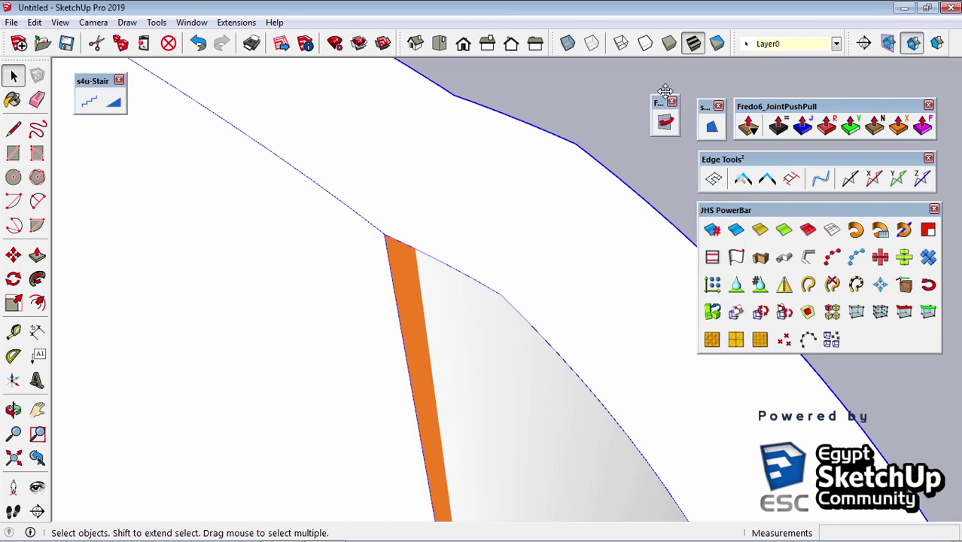
left_click(679, 129)
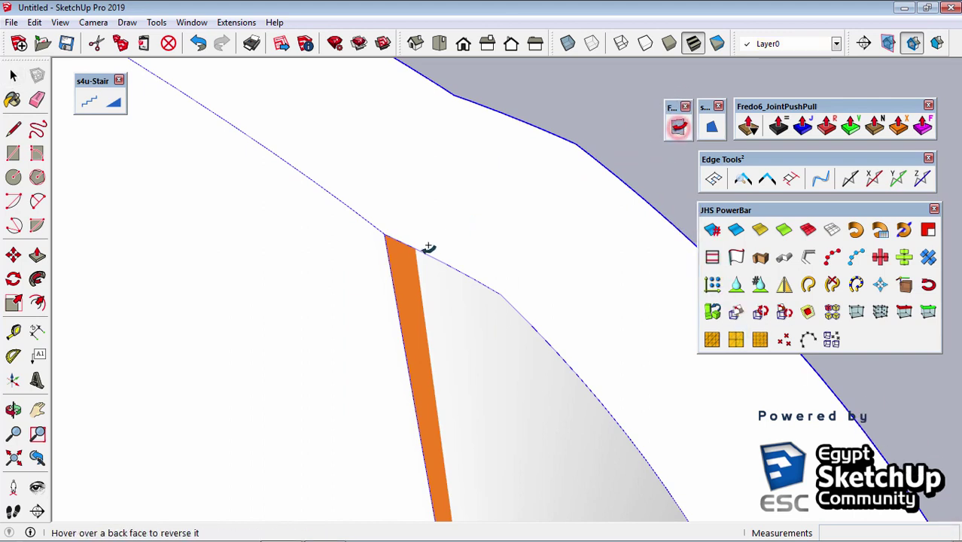
left_click(417, 258)
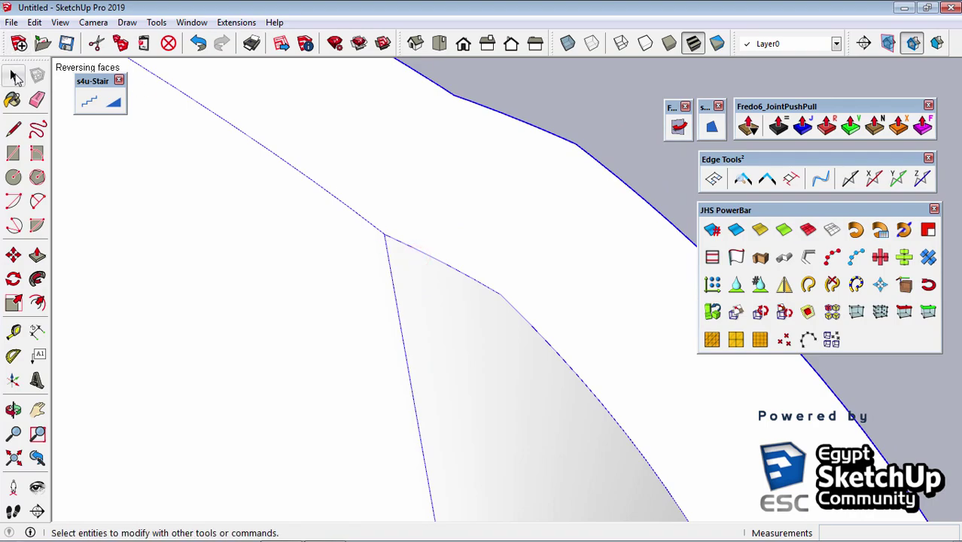
left_click(15, 76)
left_click(571, 76)
- Nudge the rightmost curved piece slightly to the left
scroll(532, 156, "down", 3)
scroll(542, 195, "down", 3)
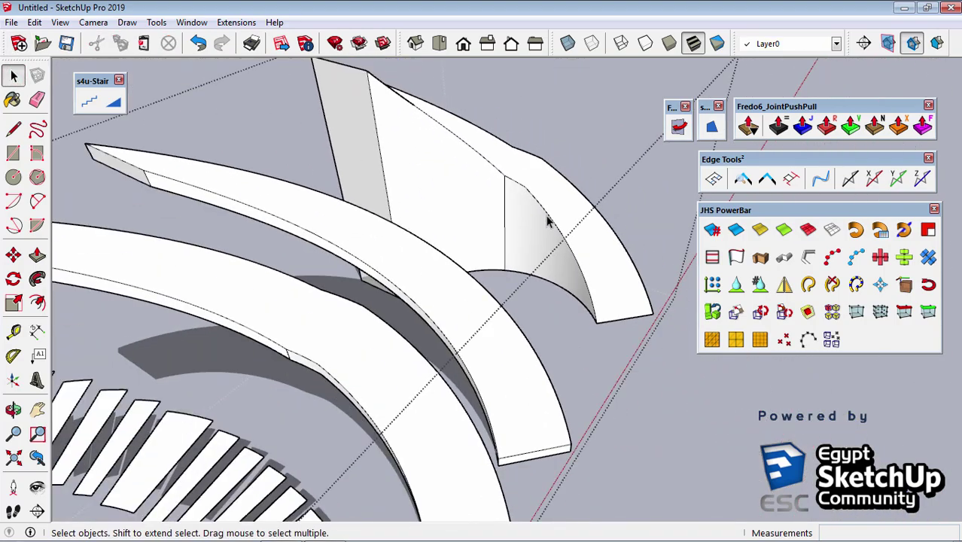
scroll(548, 220, "down", 3)
mouse_move(548, 221)
middle_mouse_down()
mouse_move(172, 276)
mouse_move(623, 325)
middle_mouse_up()
left_click(554, 277)
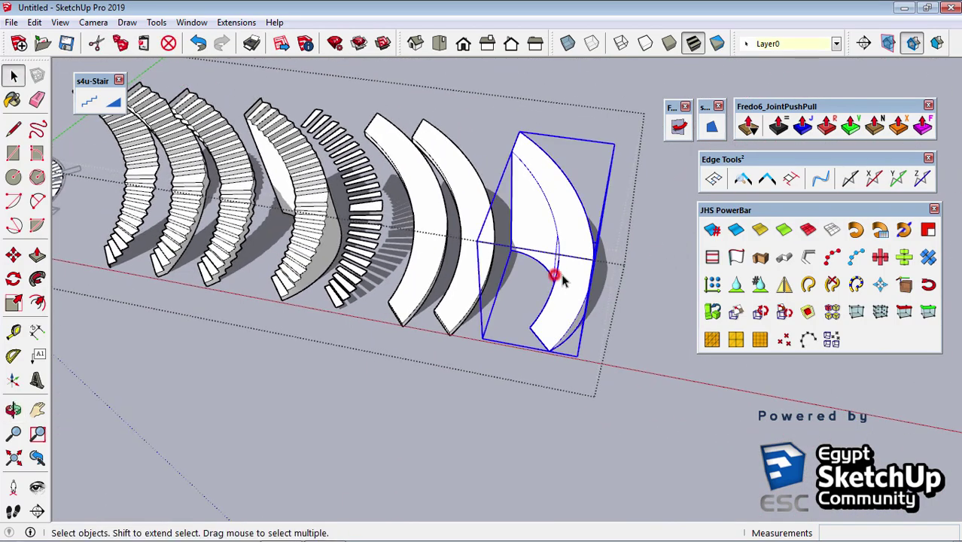
key("m")
left_click(637, 450)
left_click(616, 445)
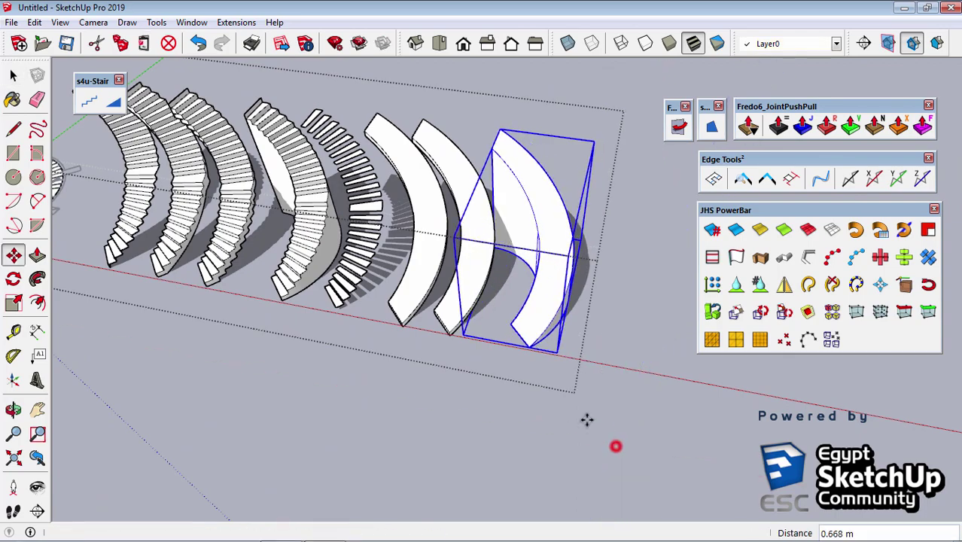
key("space")
left_click(565, 407)
mouse_move(273, 357)
middle_mouse_down()
mouse_move(522, 305)
mouse_move(354, 337)
mouse_move(381, 333)
middle_mouse_up()
- Select all the curved tread geometry and generate a slab-type stair preview with s4u-Stair
scroll(382, 333, "up", 4)
triple_click(399, 303)
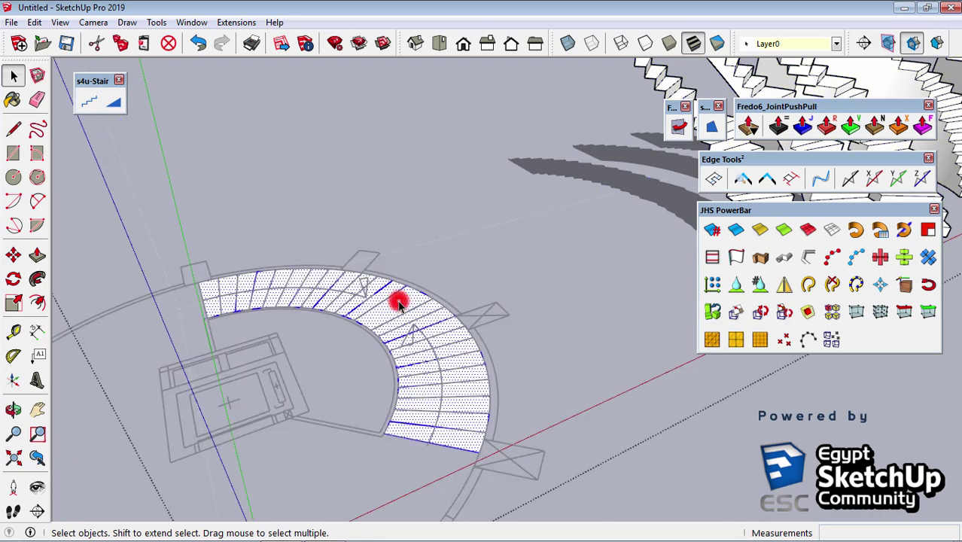
left_click(89, 102)
right_click(362, 118)
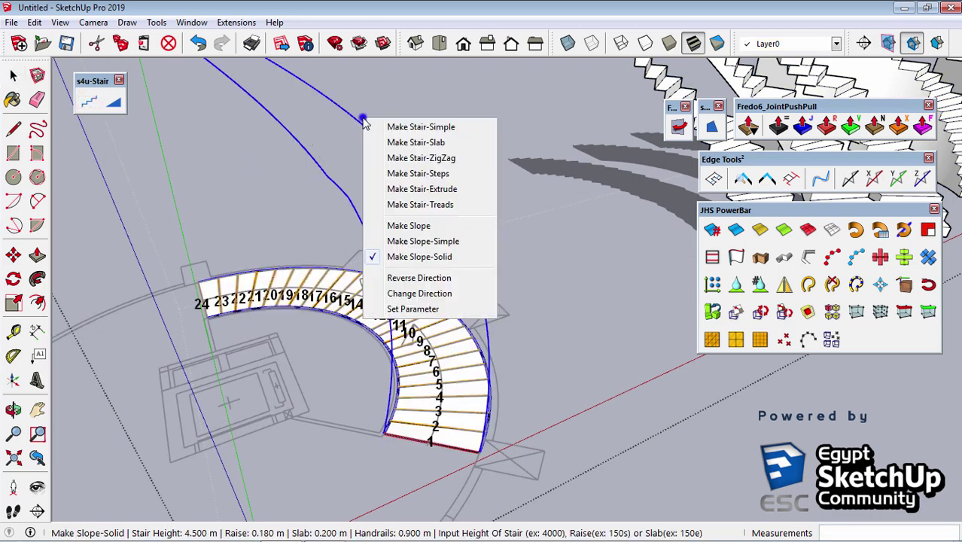
left_click(441, 280)
mouse_move(440, 276)
middle_mouse_down()
mouse_move(640, 318)
mouse_move(432, 295)
middle_mouse_up()
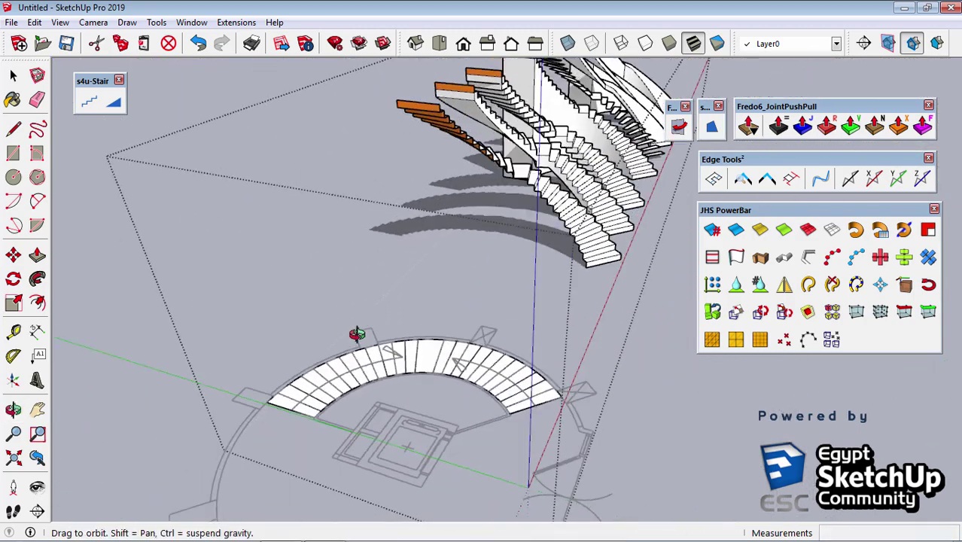
right_click(435, 272)
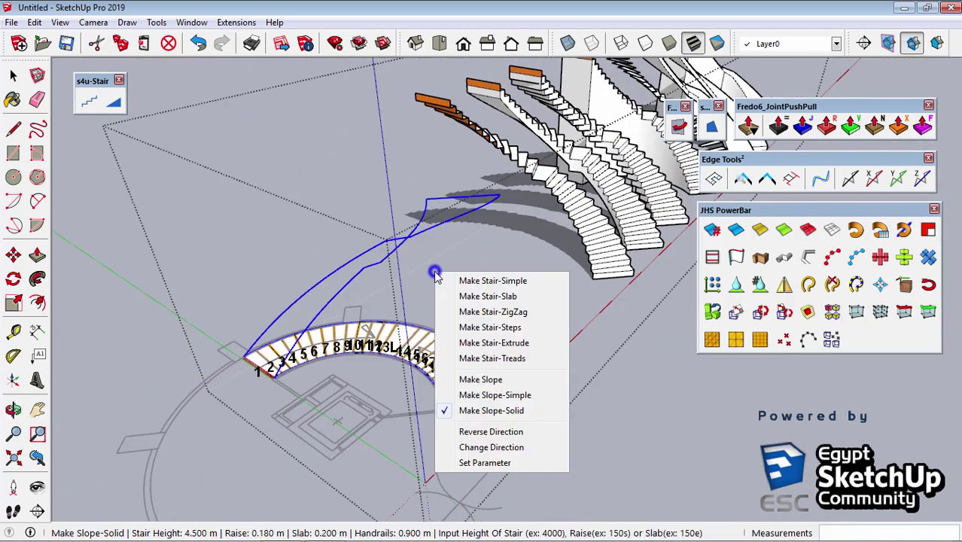
left_click(463, 299)
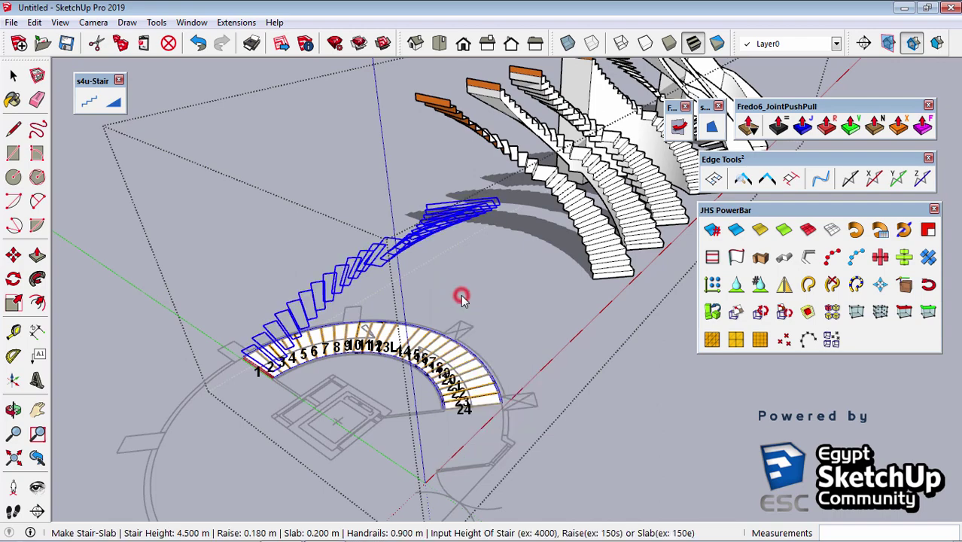
- Reverse the stair's climbing direction and confirm to build the slab stair with handrails
mouse_move(464, 301)
middle_mouse_down()
mouse_move(455, 301)
mouse_move(472, 294)
middle_mouse_up()
right_click(473, 294)
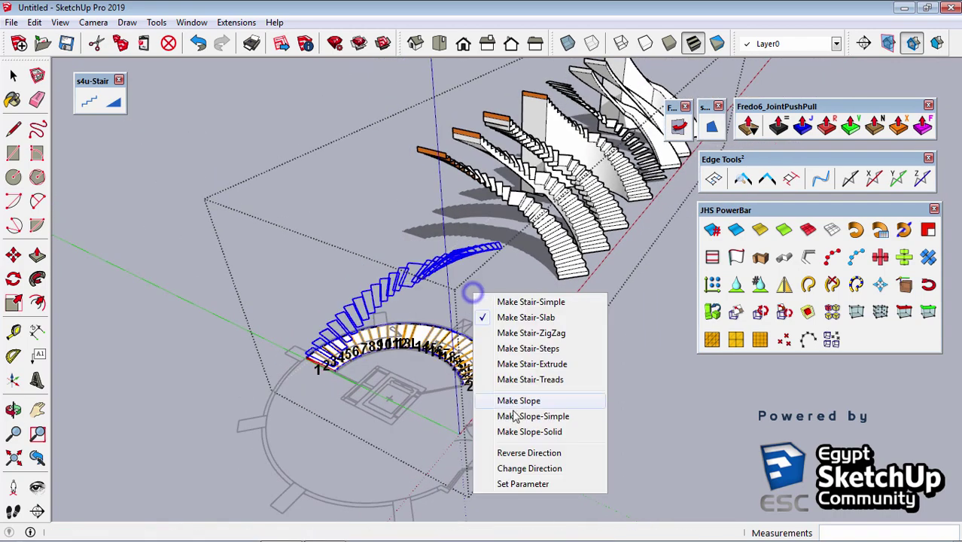
left_click(544, 452)
middle_click_drag(544, 453, 425, 210)
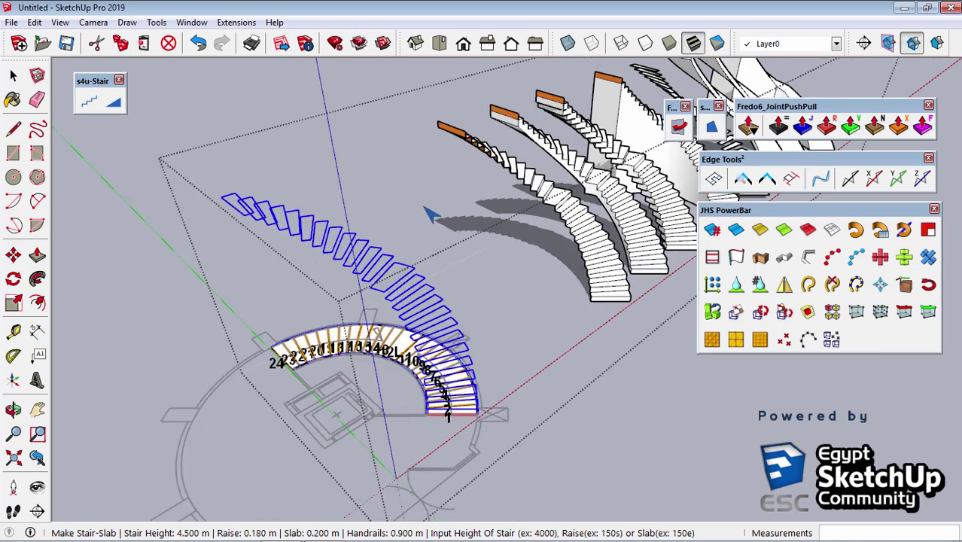
right_click(423, 206)
left_click(512, 369)
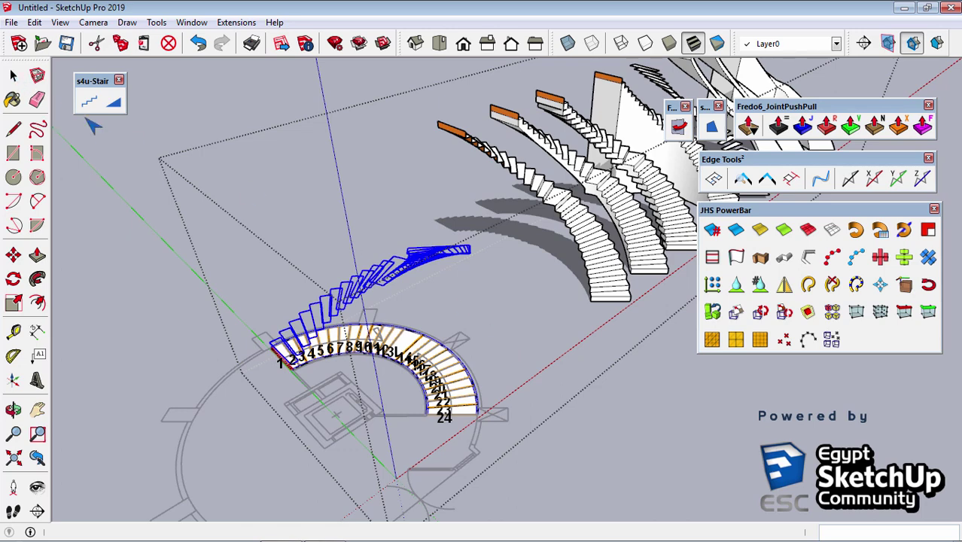
key("Return")
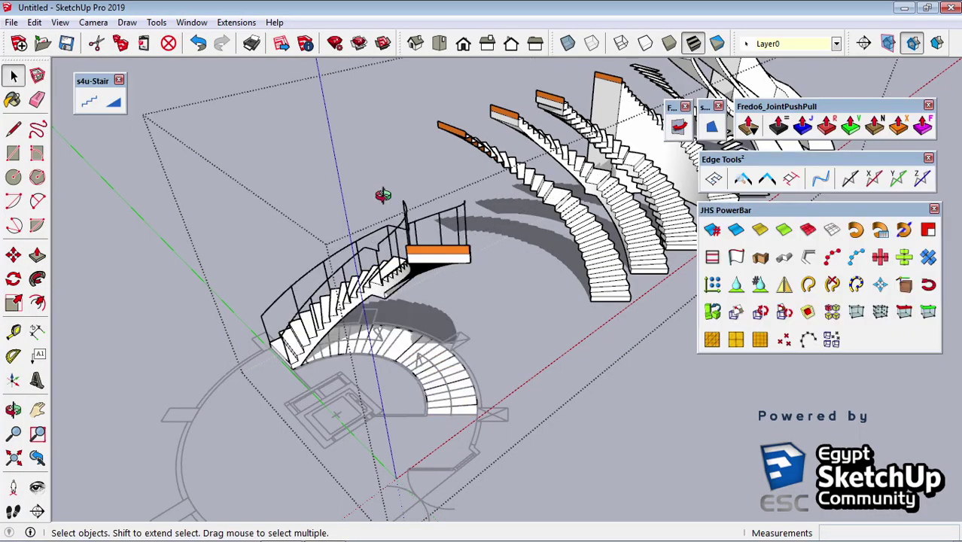
- Window-select and delete the stair's handrails, leaving the slab stair selected
mouse_move(383, 195)
middle_mouse_down()
mouse_move(452, 140)
mouse_move(433, 117)
middle_mouse_up()
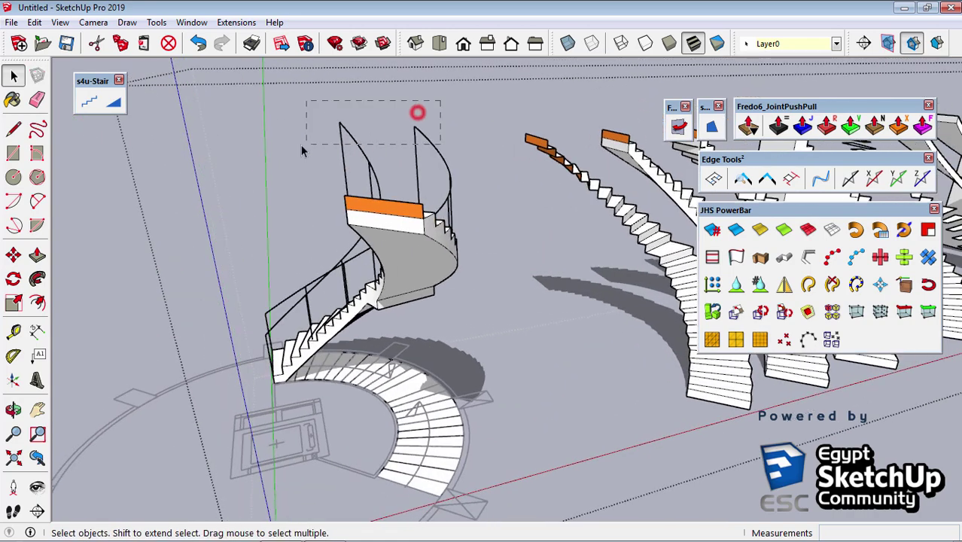
left_click_drag(440, 101, 300, 145)
key("Delete")
left_click(399, 238)
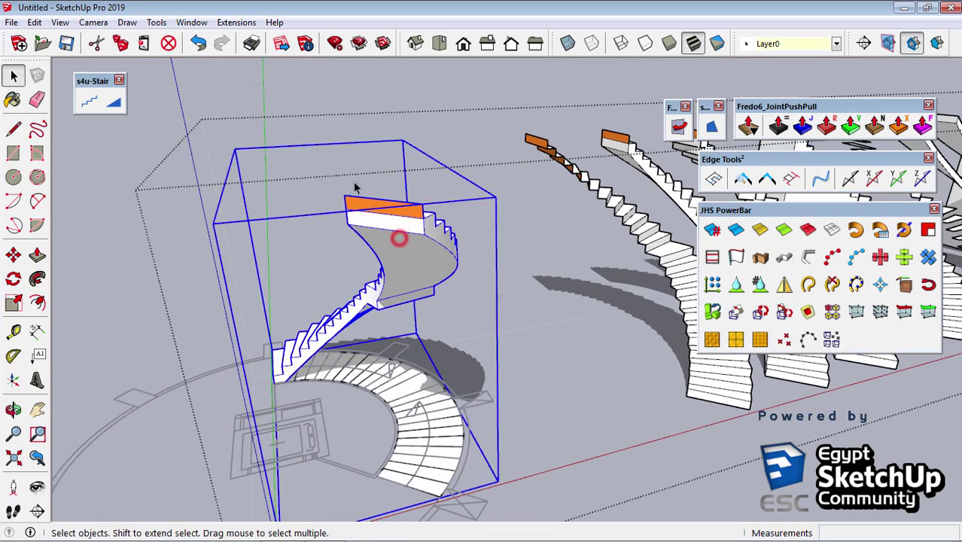
- Move the slab stair along the red axis to the end of the stair row
scroll(350, 180, "down", 5)
key("m")
left_click(457, 335)
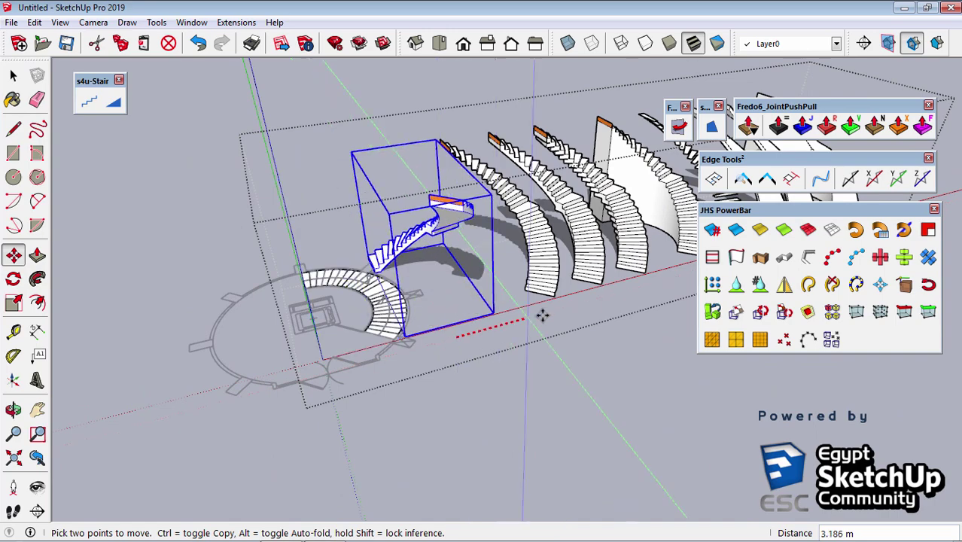
middle_click_drag(541, 317, 133, 375)
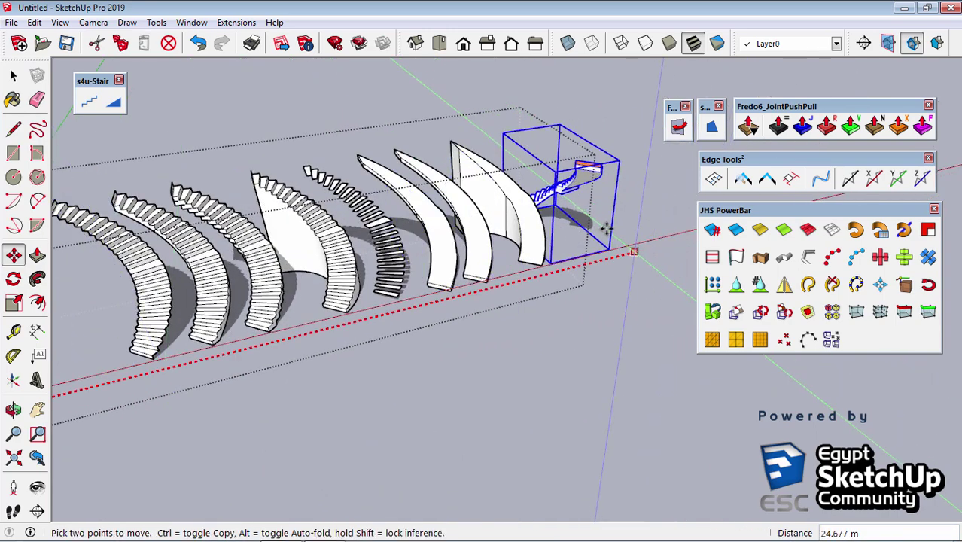
left_click(607, 269)
key("space")
middle_click_drag(606, 279, 223, 295)
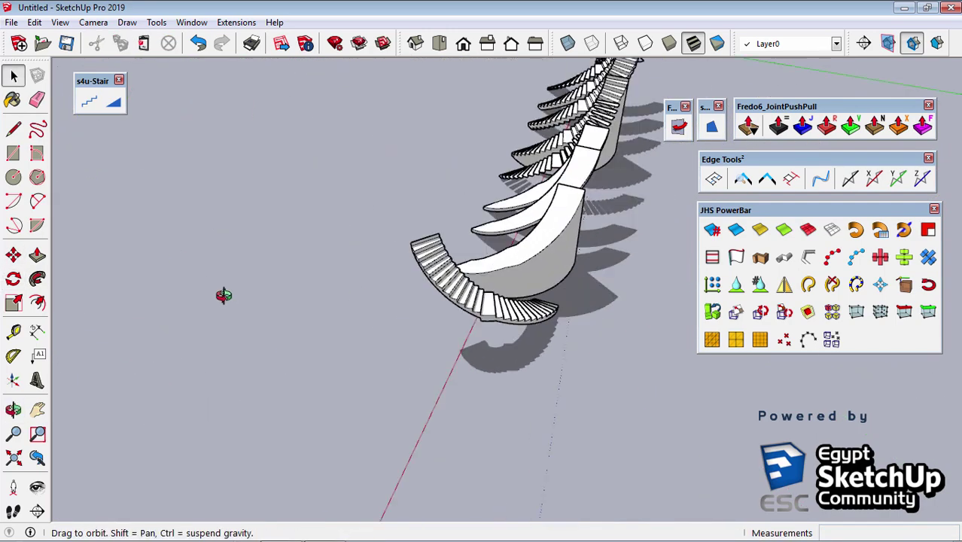
- Open the curved tread plan group and select all its connected tread geometry
scroll(368, 258, "up", 3)
scroll(367, 258, "up", 3)
scroll(368, 258, "up", 3)
mouse_move(368, 258)
middle_mouse_down()
mouse_move(205, 101)
mouse_move(659, 243)
middle_mouse_up()
scroll(554, 253, "down", 5)
mouse_move(515, 176)
middle_mouse_down()
mouse_move(429, 250)
mouse_move(606, 266)
mouse_move(616, 286)
middle_mouse_up()
scroll(527, 225, "up", 3)
scroll(406, 207, "up", 2)
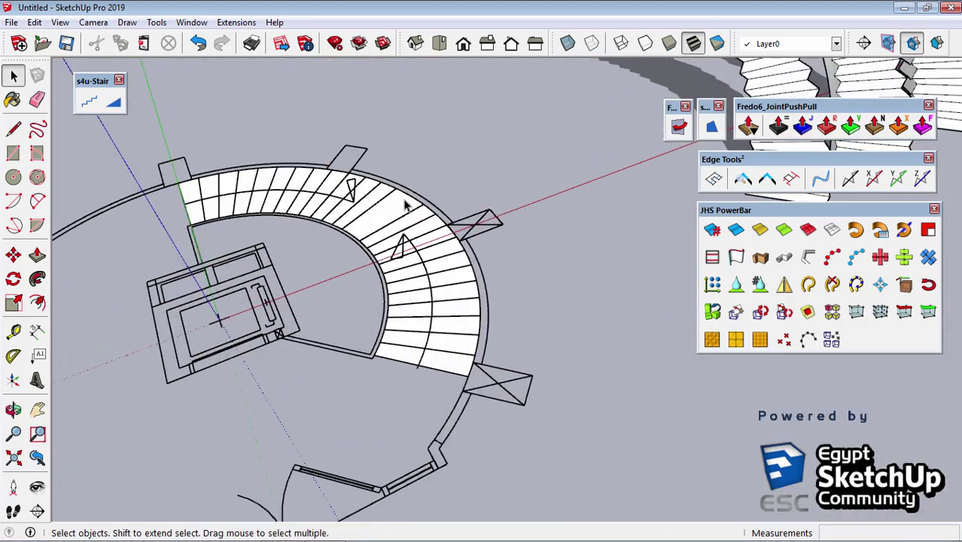
double_click(415, 258)
triple_click(416, 258)
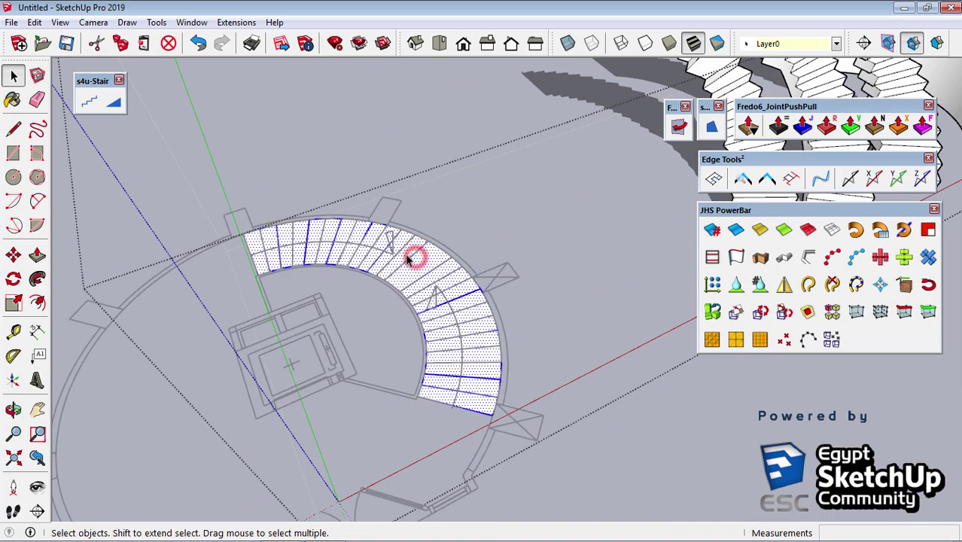
- Copy the tread plan with Move and Ctrl, placing it beyond the end of the row
scroll(407, 258, "down", 5)
key("m")
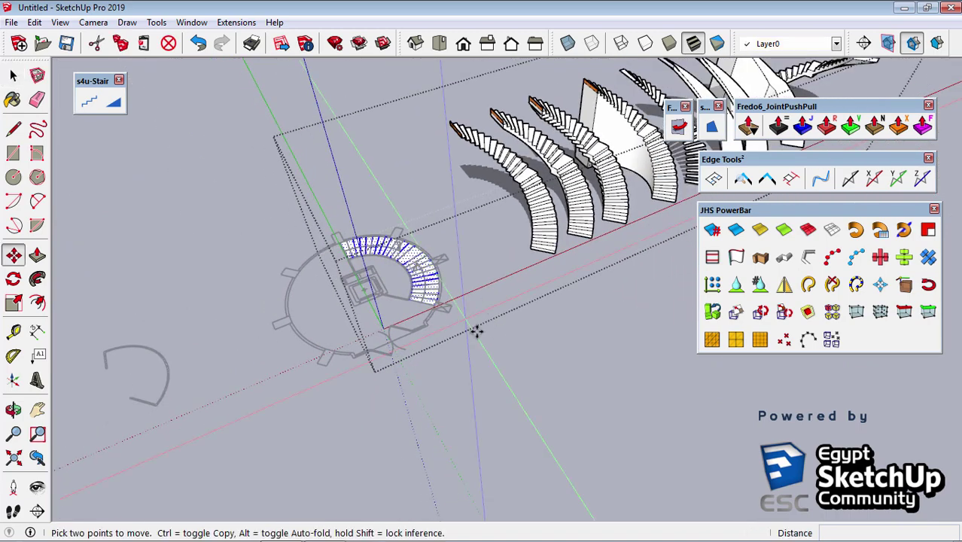
left_click(511, 336)
key("ctrl")
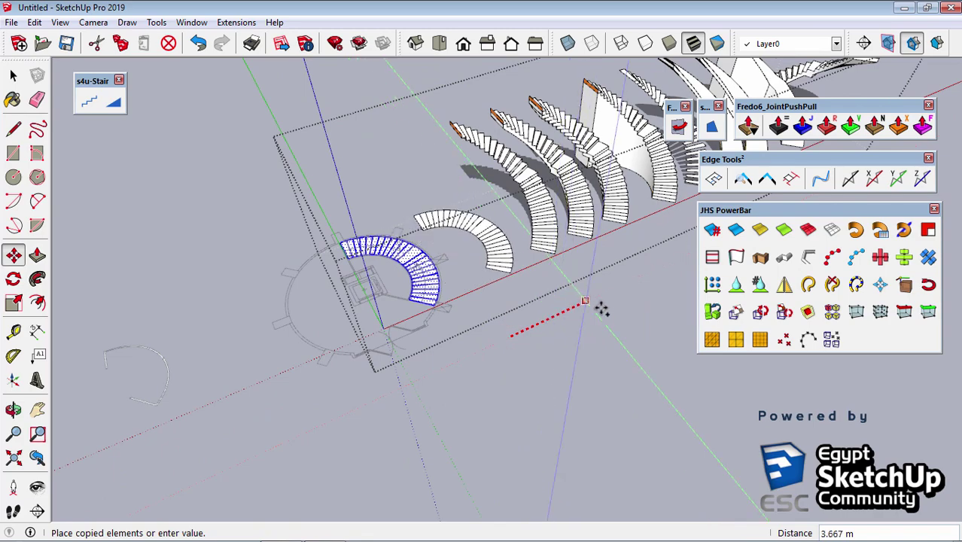
middle_click_drag(601, 307, 350, 325)
scroll(548, 244, "down", 3)
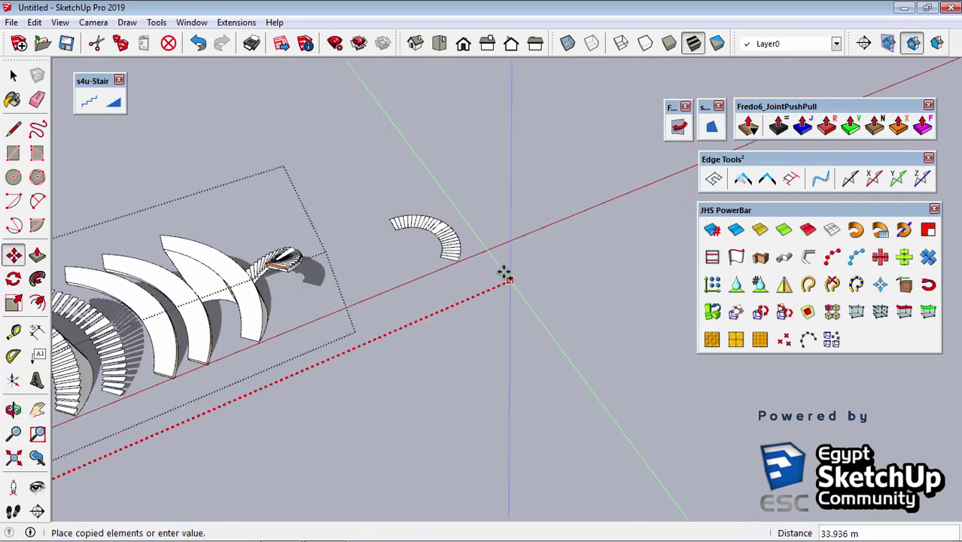
scroll(504, 271, "up", 2)
left_click(419, 209)
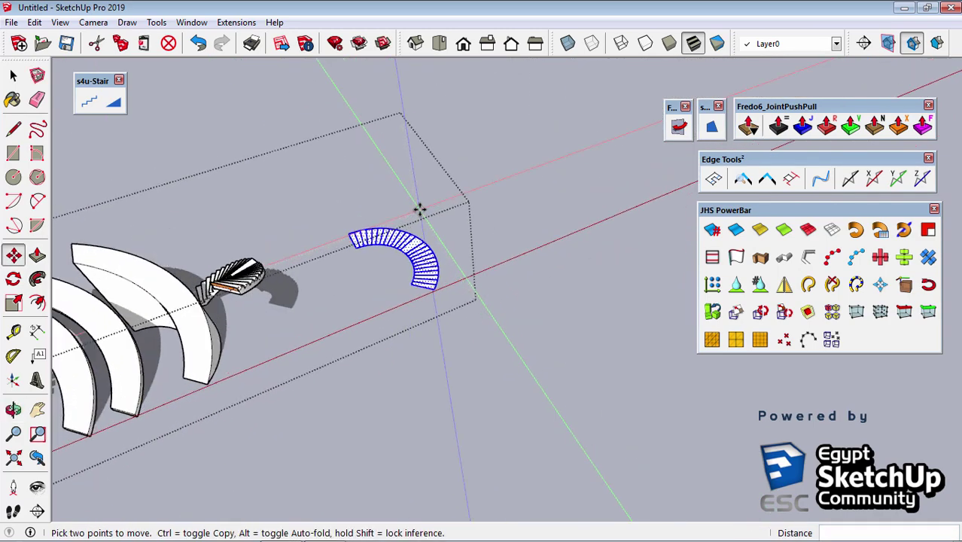
- Erase the tread dividing lines on the copied plan with the Eraser
scroll(338, 314, "up", 3)
scroll(238, 245, "up", 3)
scroll(197, 246, "up", 2)
key("e")
mouse_move(197, 246)
left_mouse_down()
mouse_move(382, 236)
mouse_move(458, 253)
mouse_move(527, 346)
mouse_move(569, 437)
mouse_move(578, 516)
left_mouse_up()
- Select the merged arc face and preview an s4u-Stair Make Slope on it with Reverse Direction
scroll(509, 296, "down", 3)
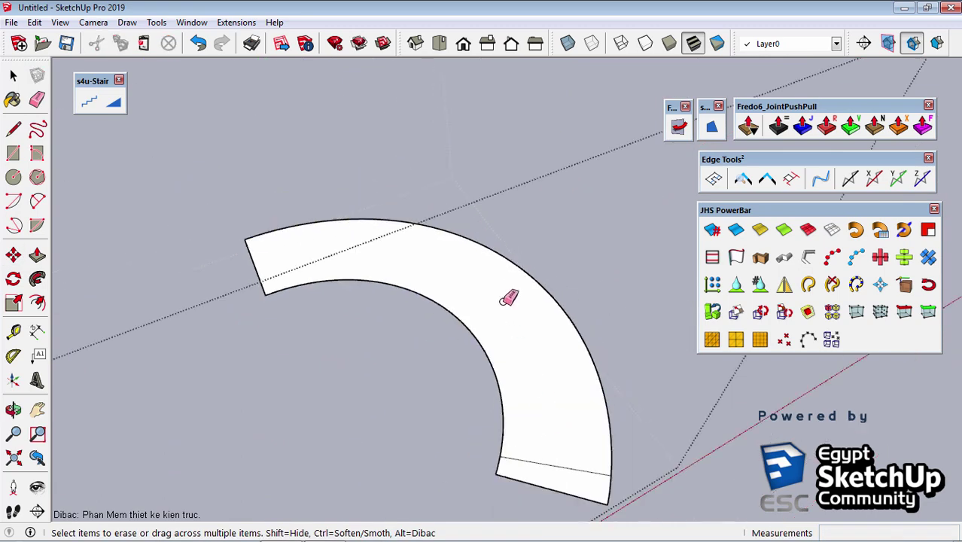
scroll(554, 398, "down", 2)
key("space")
left_click(534, 391)
mouse_move(535, 392)
middle_mouse_down()
mouse_move(532, 333)
mouse_move(336, 224)
middle_mouse_up()
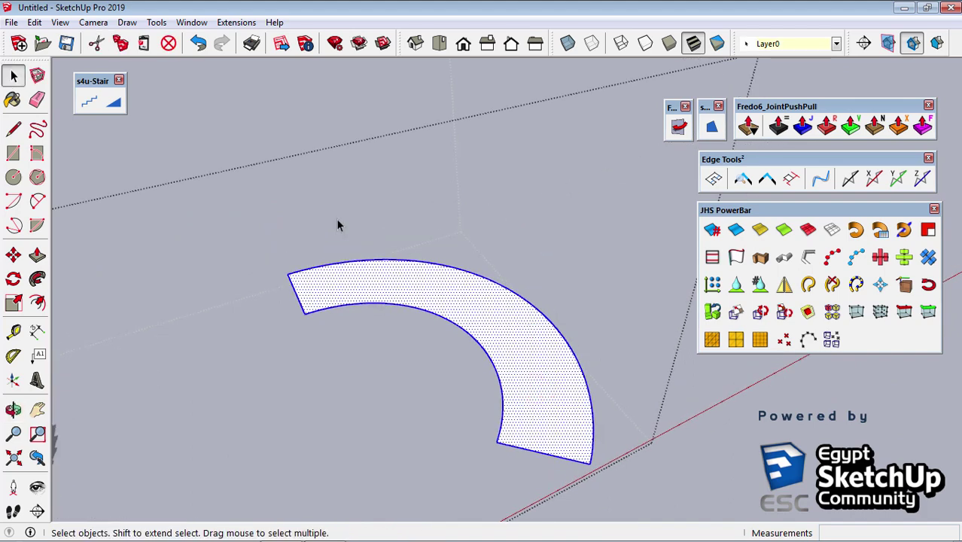
left_click(121, 108)
mouse_move(434, 361)
middle_mouse_down()
mouse_move(407, 275)
mouse_move(497, 406)
mouse_move(483, 215)
middle_mouse_up()
right_click(470, 211)
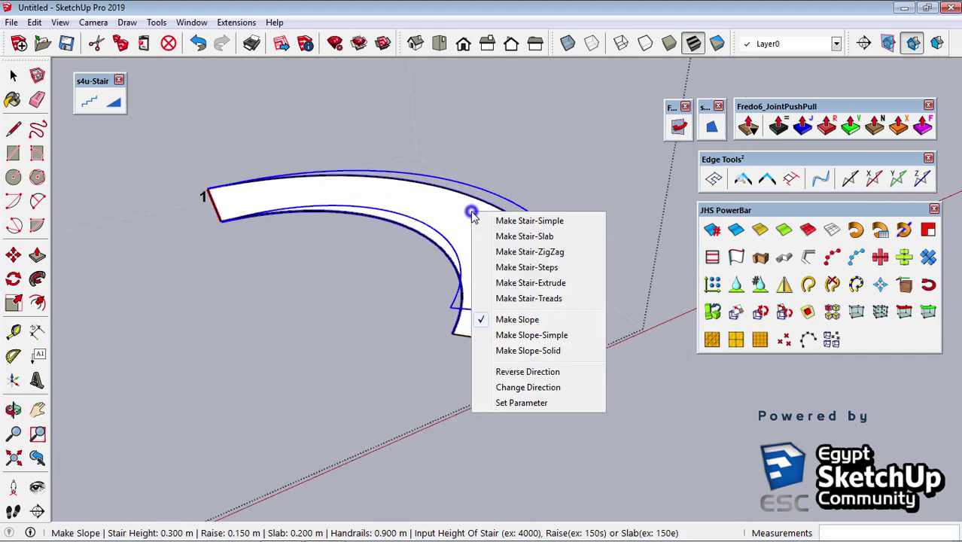
left_click(530, 372)
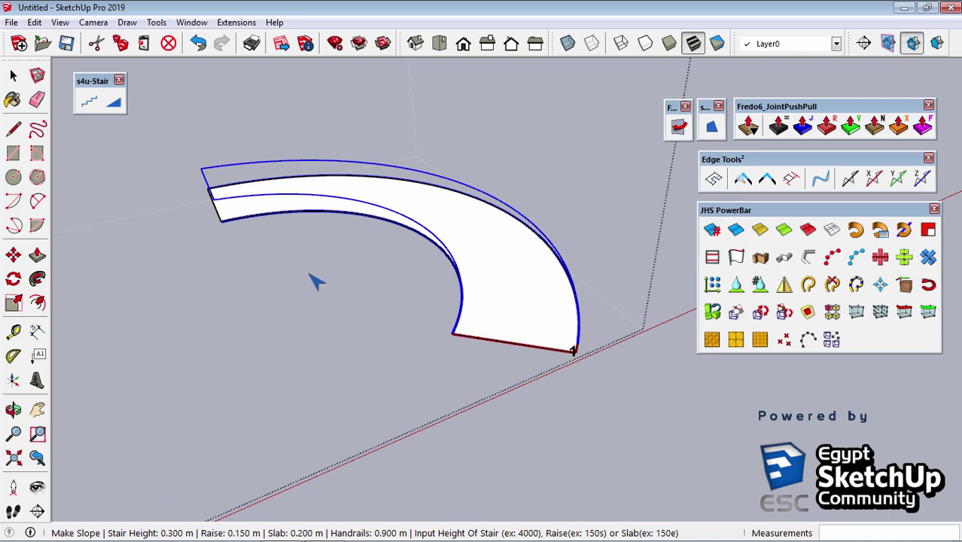
- Set the s4u-Stair slope height to 3 m and preview the ramp
type("1m")
key("Return")
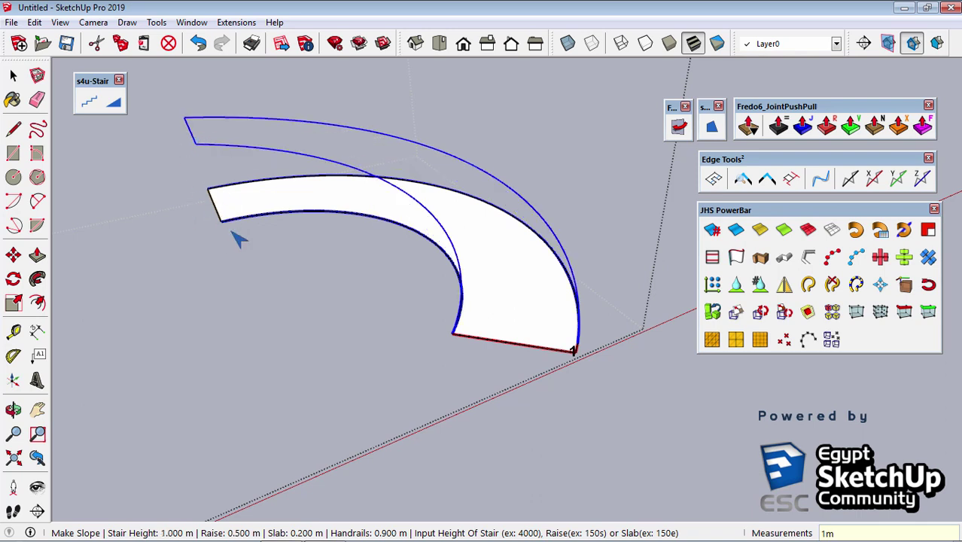
type("m")
key("Return")
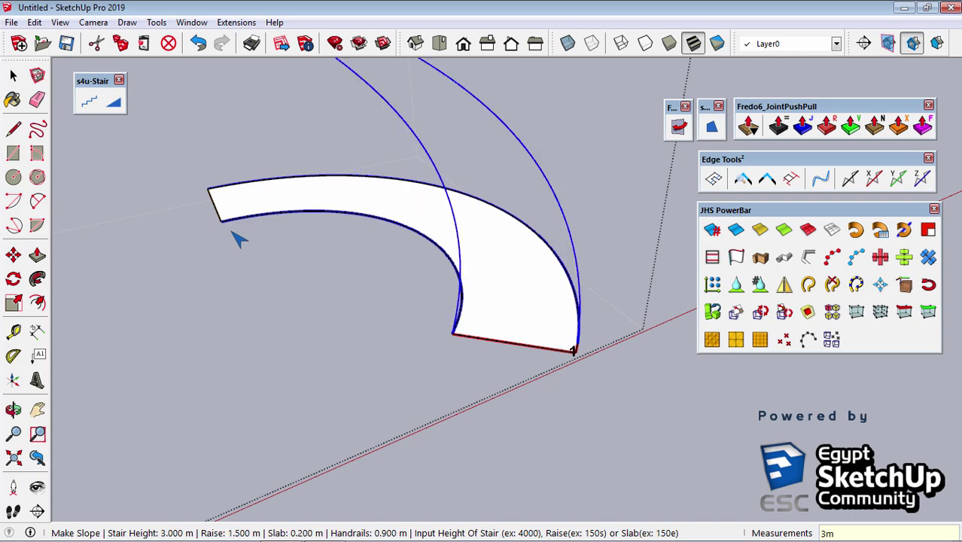
scroll(238, 239, "down", 3)
mouse_move(370, 337)
middle_mouse_down()
mouse_move(290, 209)
mouse_move(396, 188)
middle_mouse_up()
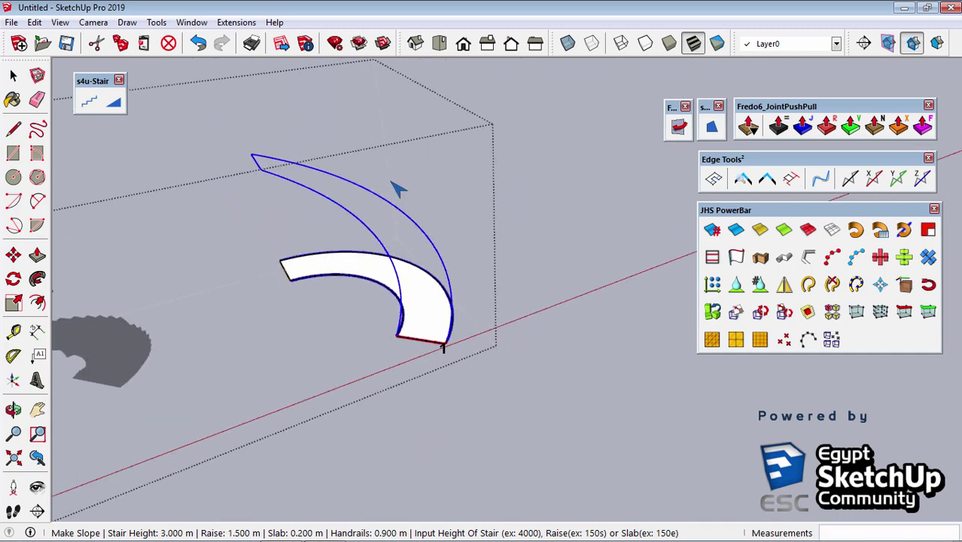
- Choose the Make Slope-Solid style to generate the solid curved ramp with railings
right_click(422, 146)
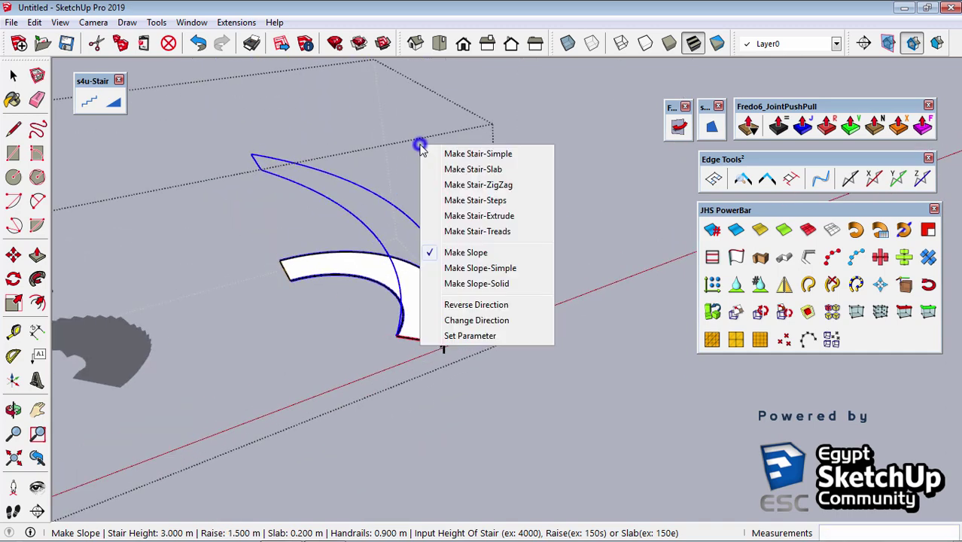
left_click(495, 270)
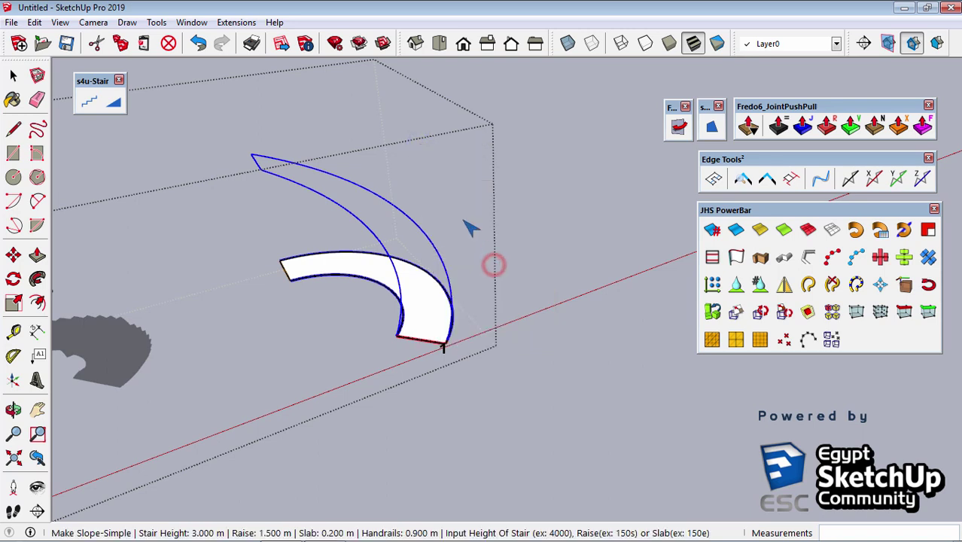
right_click(426, 167)
left_click(501, 307)
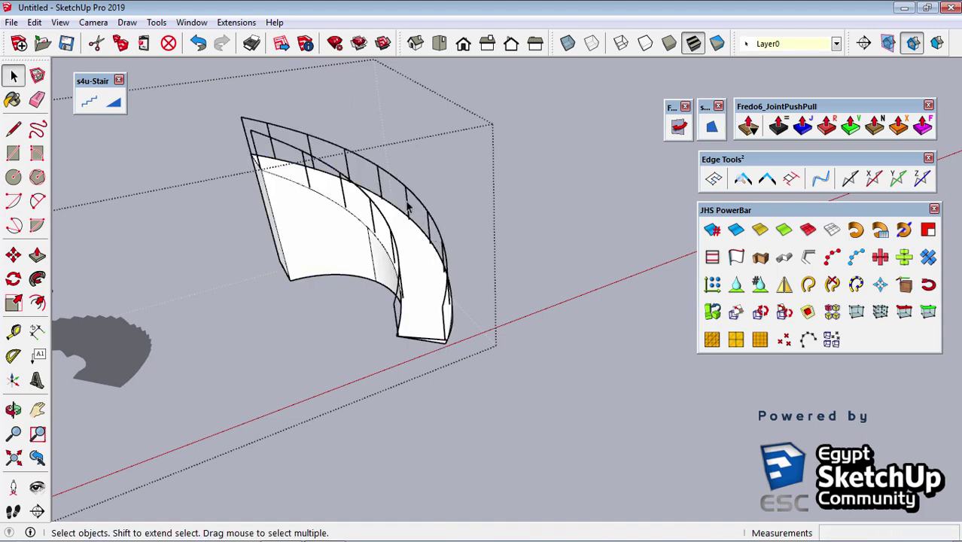
- Move the solid ramp group to the right and select the arc floor face left behind
mouse_move(407, 208)
middle_mouse_down()
mouse_move(326, 218)
mouse_move(271, 154)
mouse_move(385, 182)
middle_mouse_up()
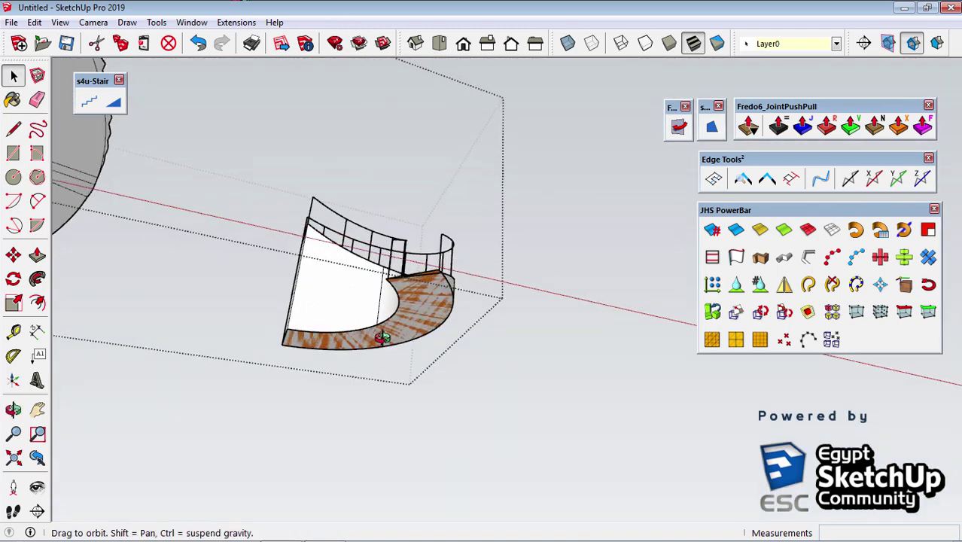
left_click(385, 182)
middle_click_drag(254, 269, 294, 337)
key("m")
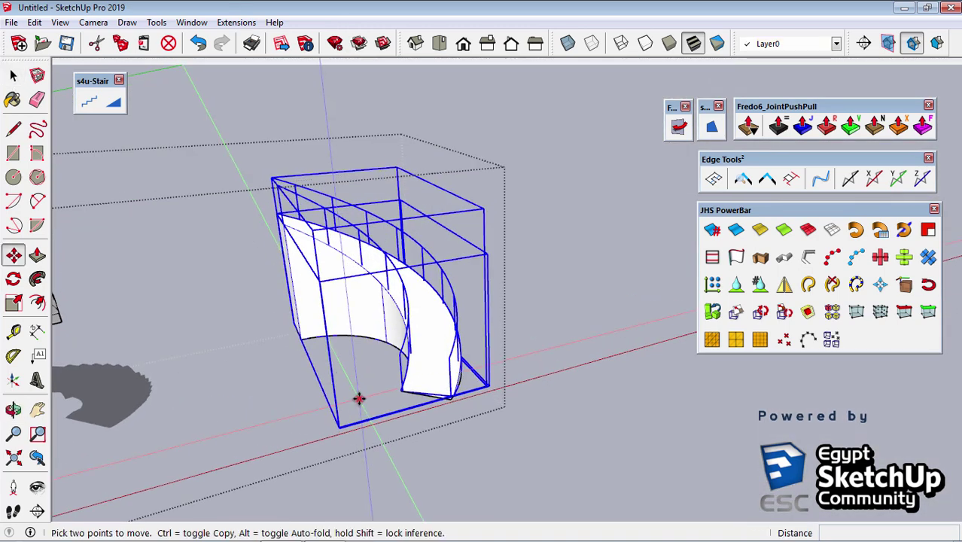
left_click(359, 399)
left_click(515, 354)
key("space")
left_click(437, 359)
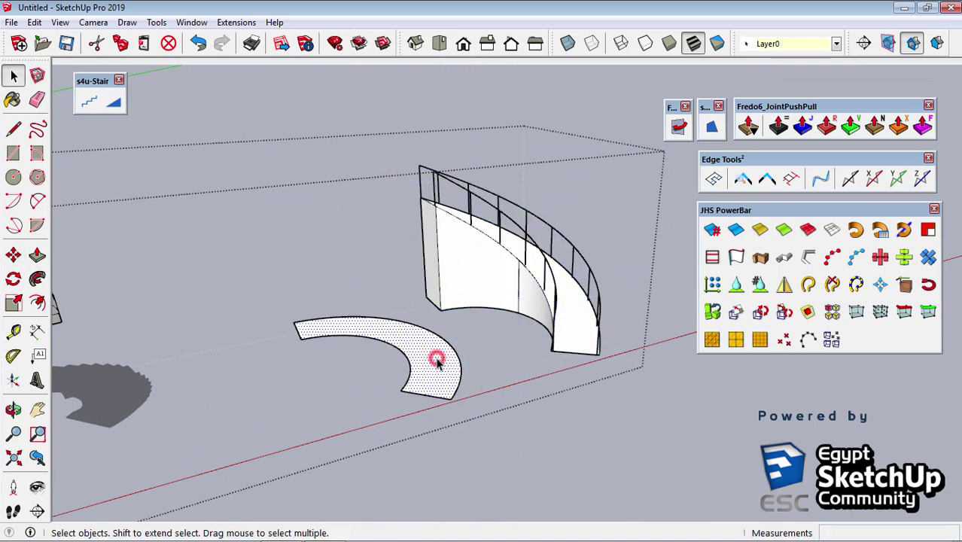
- Generate a railed plain-slope ramp on the arc face with its direction reversed
left_click(110, 103)
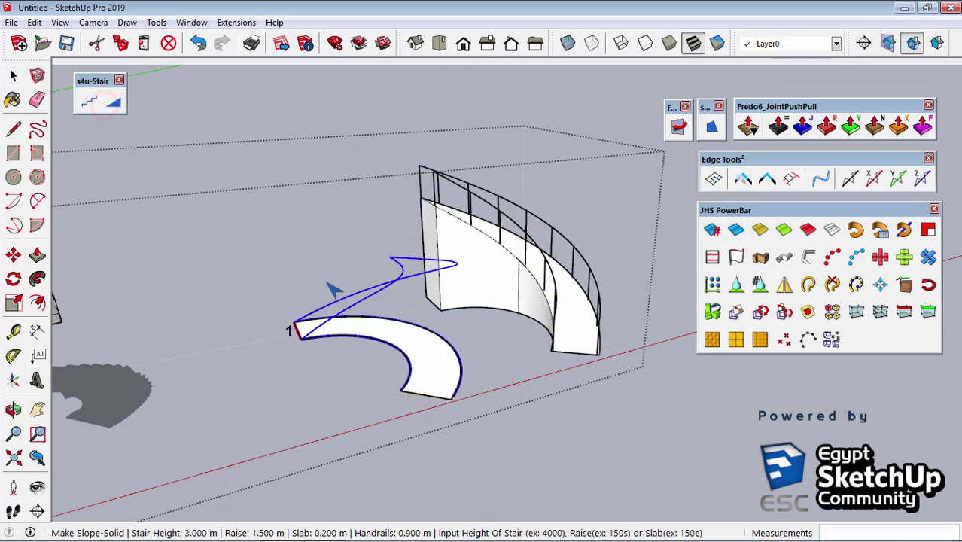
right_click(371, 325)
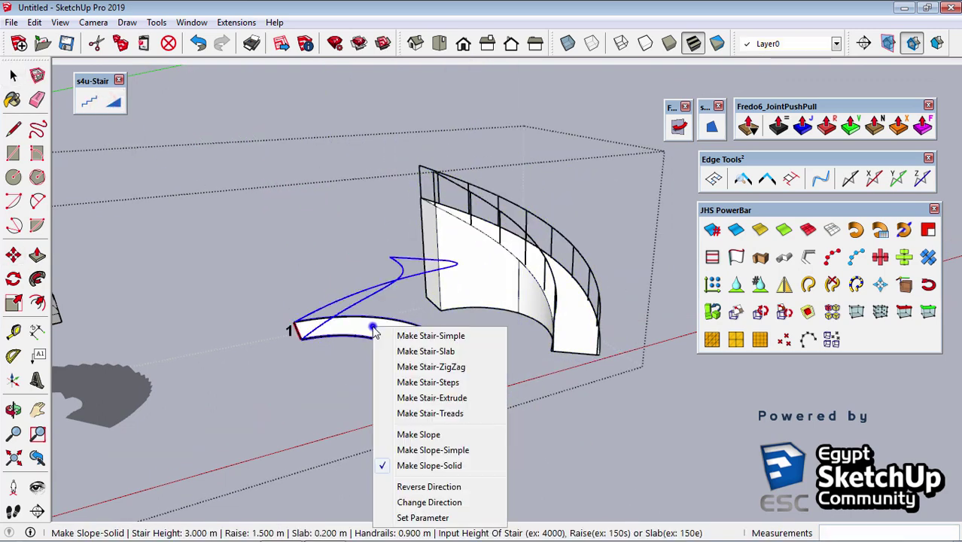
left_click(444, 491)
right_click(372, 329)
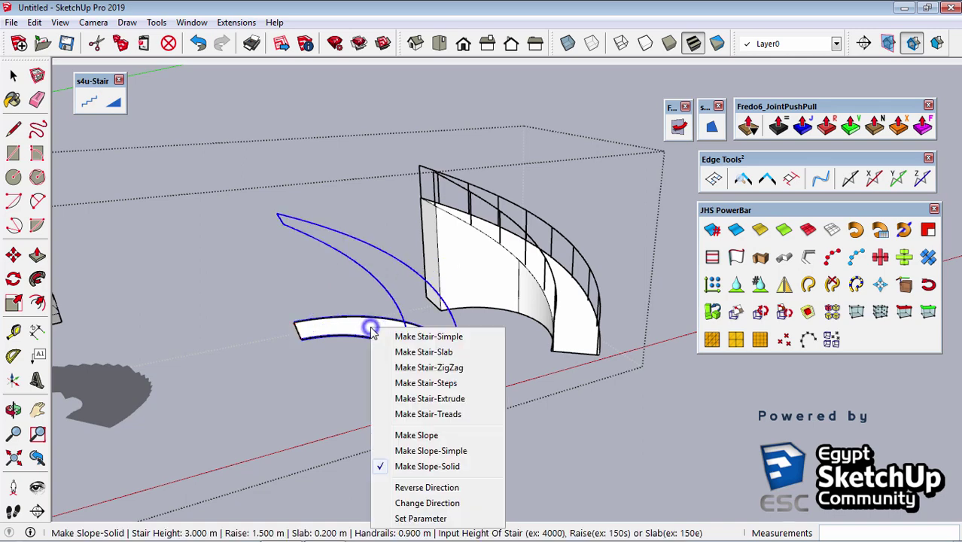
left_click(449, 442)
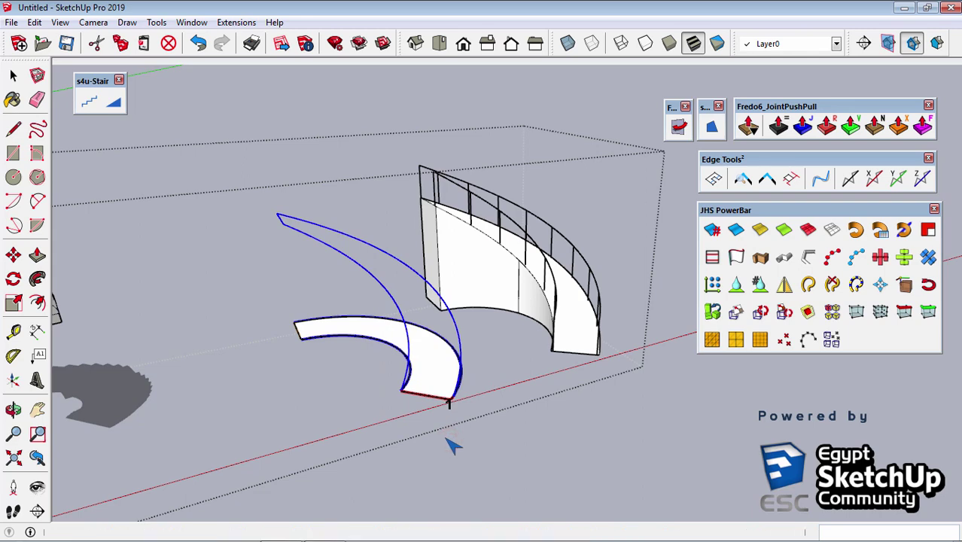
key("Return")
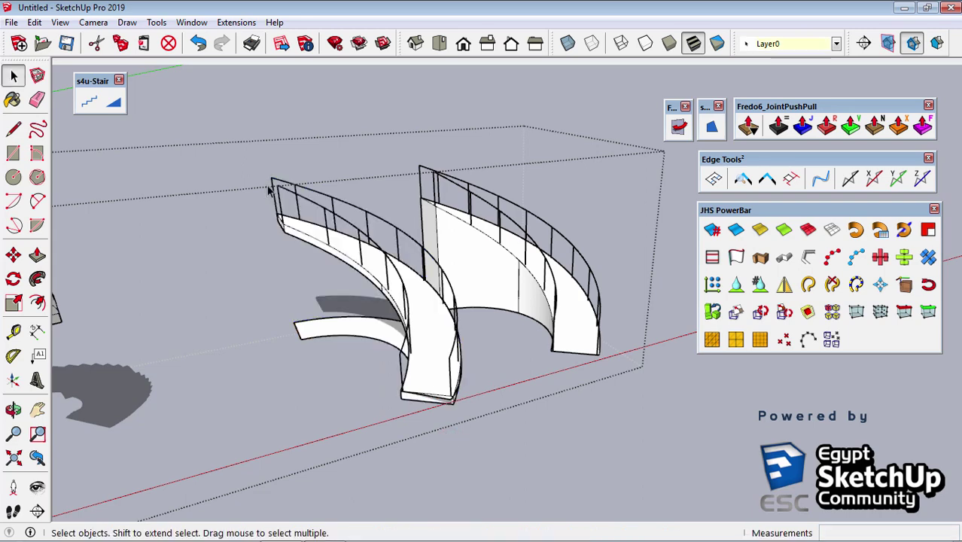
- Move the new ramp group right beside the solid ramp and inspect both
middle_click_drag(204, 204, 300, 161)
left_click(286, 175)
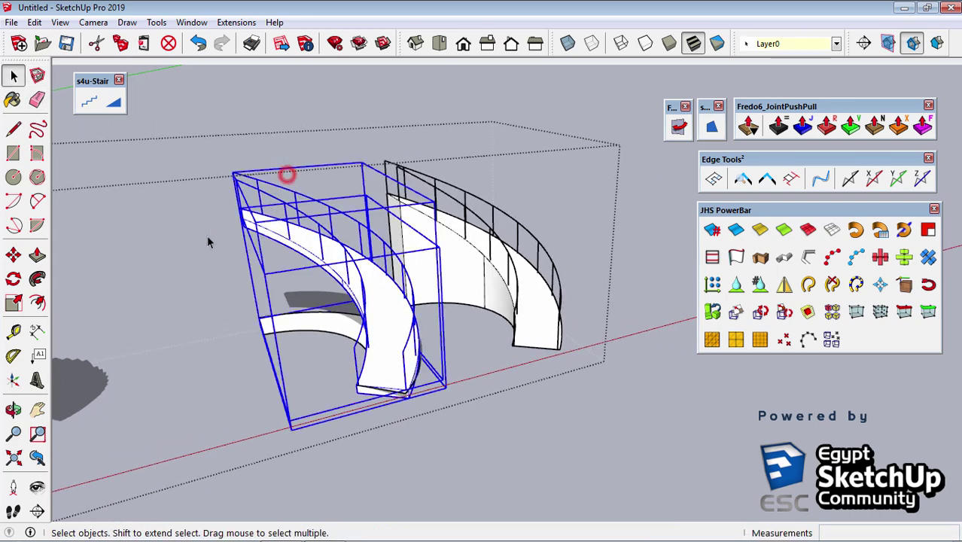
key("m")
left_click(310, 365)
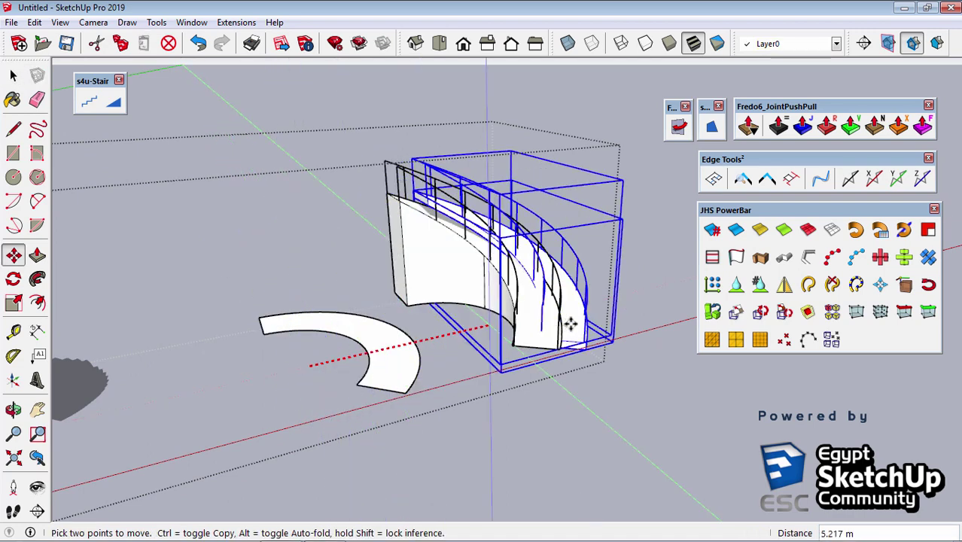
left_click(595, 335)
key("space")
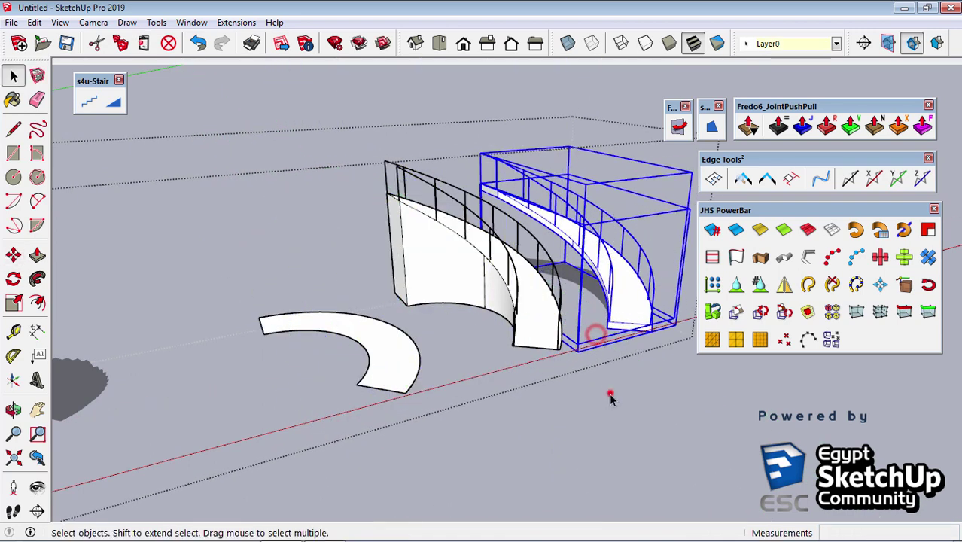
left_click(610, 399)
mouse_move(610, 395)
middle_mouse_down()
mouse_move(359, 239)
mouse_move(532, 250)
mouse_move(458, 286)
mouse_move(440, 221)
mouse_move(452, 237)
middle_mouse_up()
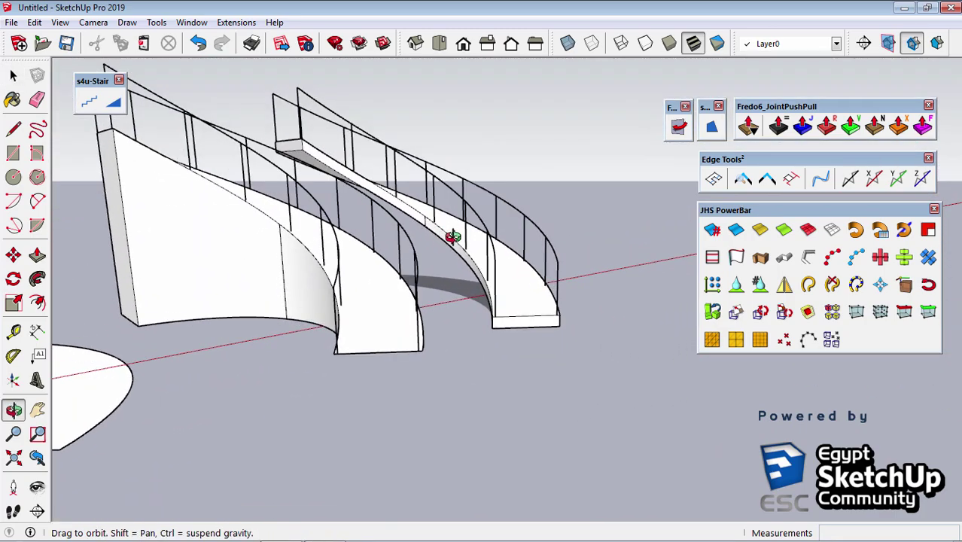
- Inside the right-hand ramp group, make the curved railing edge its own group
scroll(331, 207, "up", 1)
scroll(447, 201, "up", 2)
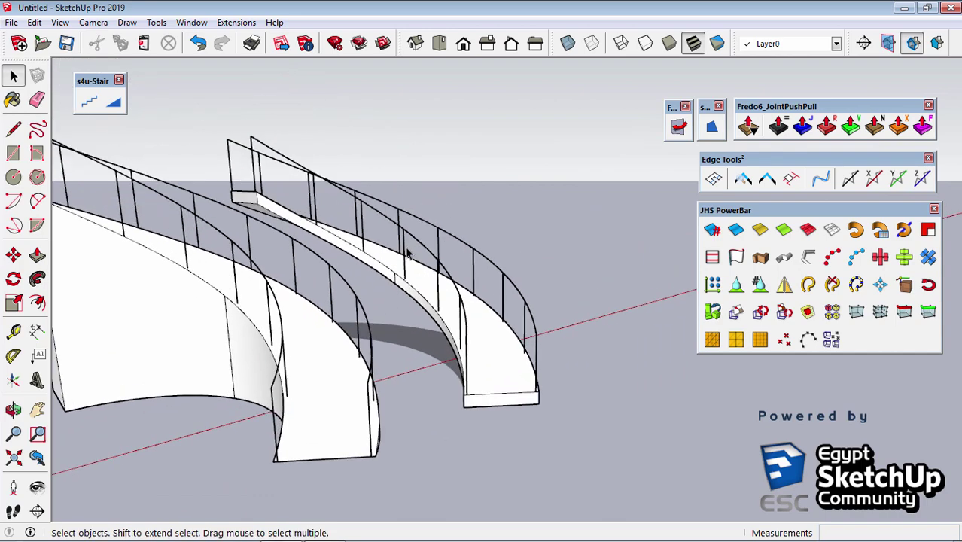
left_click(413, 238)
mouse_move(415, 233)
middle_mouse_down()
mouse_move(301, 301)
mouse_move(403, 304)
mouse_move(443, 319)
middle_mouse_up()
scroll(443, 320, "up", 2)
left_click(456, 285)
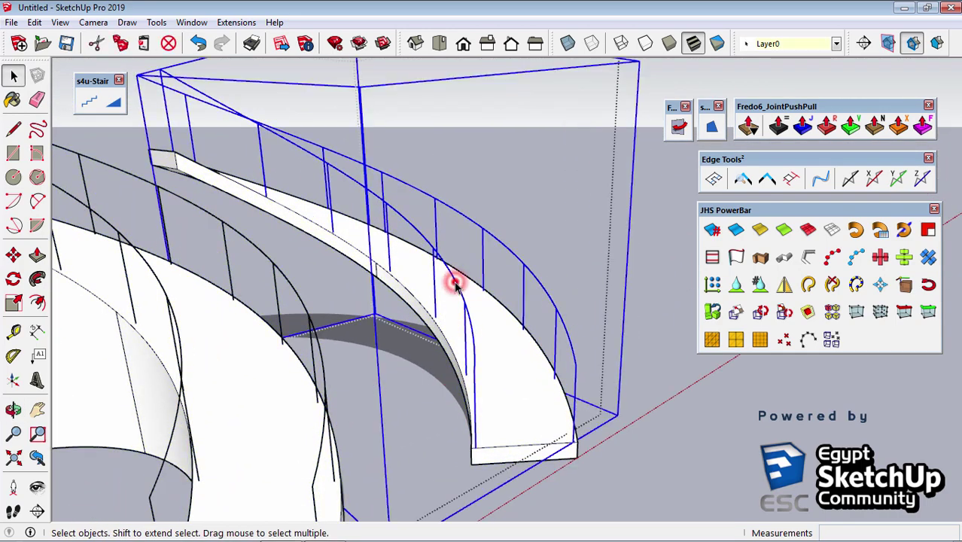
double_click(456, 279)
left_click(456, 275)
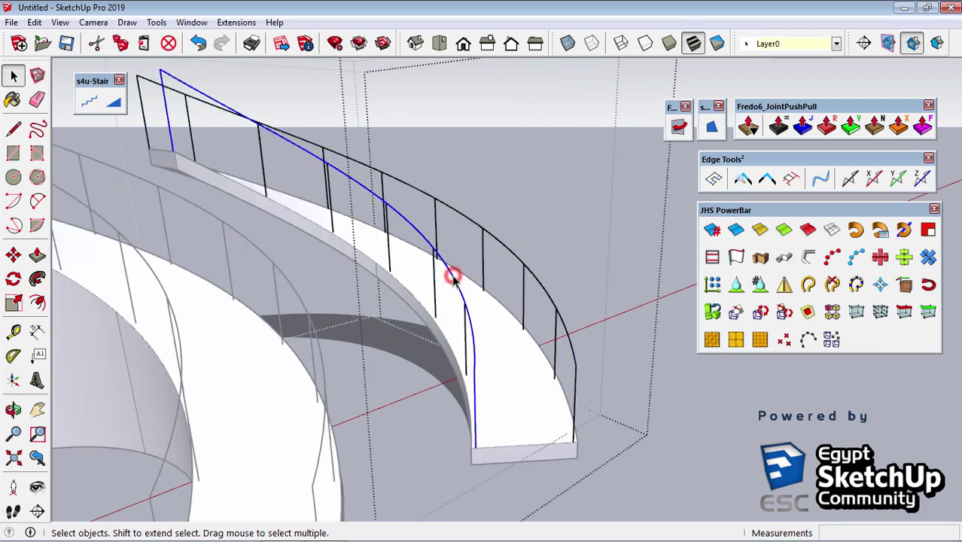
middle_click_drag(455, 275, 472, 263)
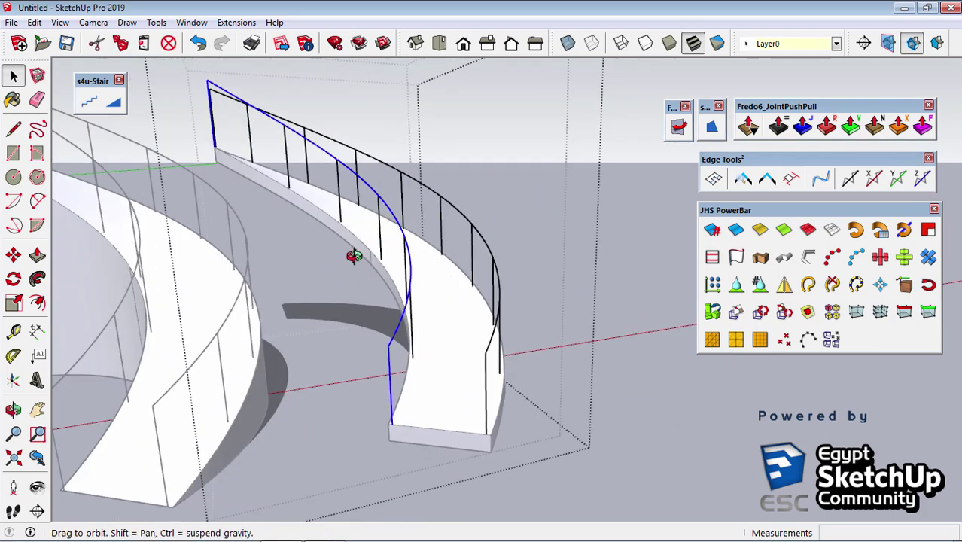
right_click(483, 245)
left_click(529, 145)
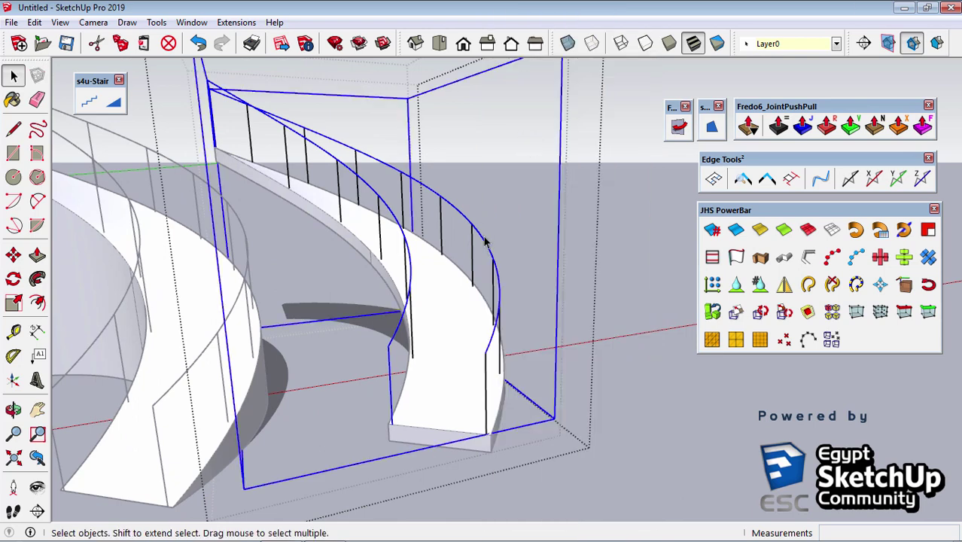
- Delete the stray vertical edge at the ramp's end
double_click(484, 240)
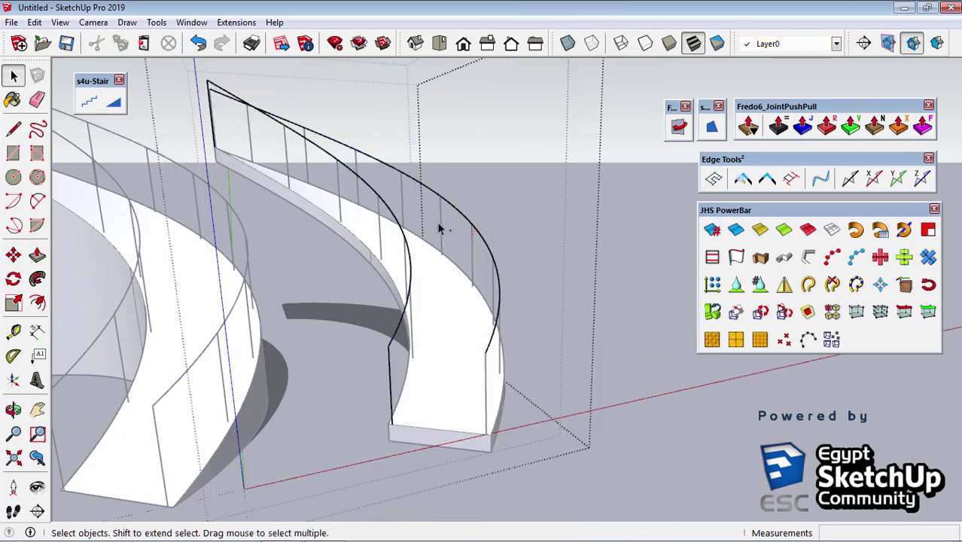
middle_click_drag(440, 228, 343, 251)
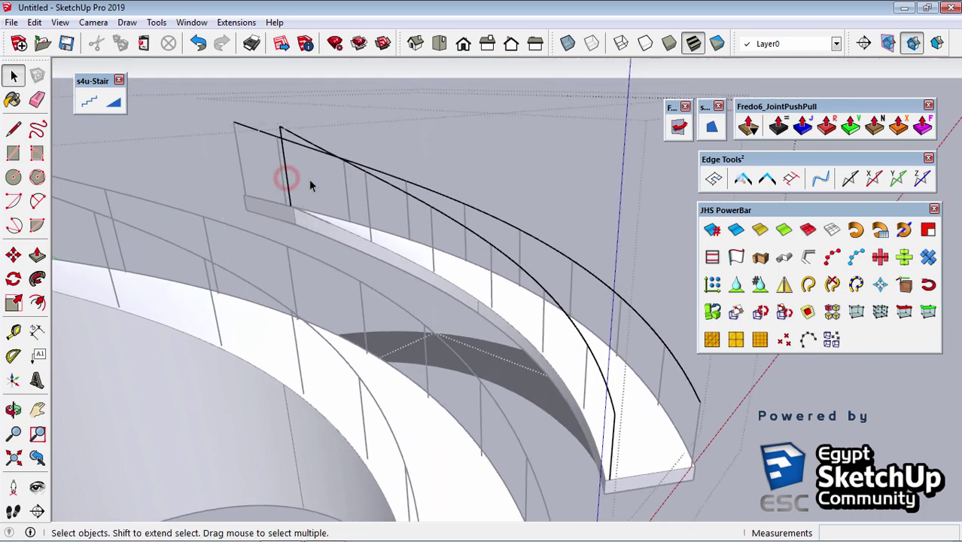
middle_click_drag(348, 150, 617, 420)
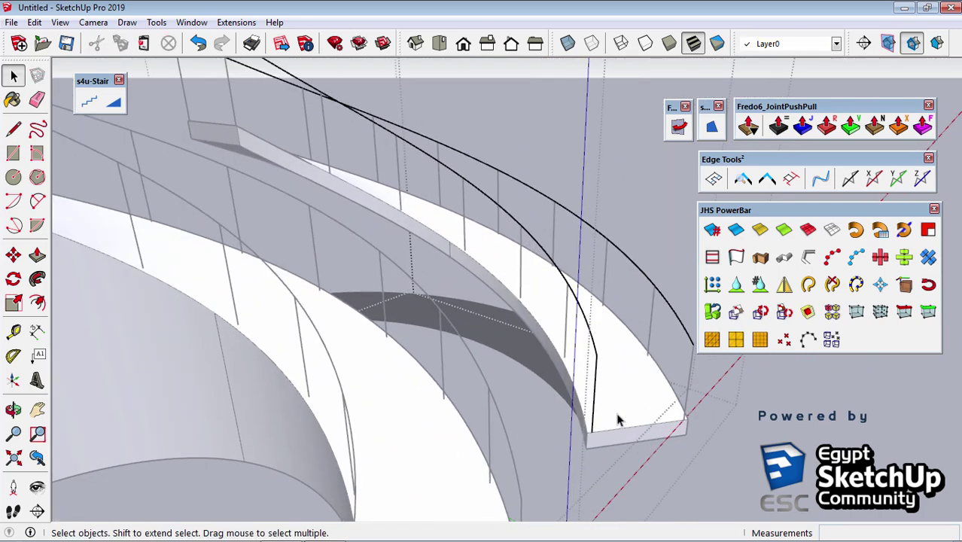
left_click(592, 422)
key("Delete")
- Delete all railing balusters, keeping only the two curved handrail lines
double_click(563, 317)
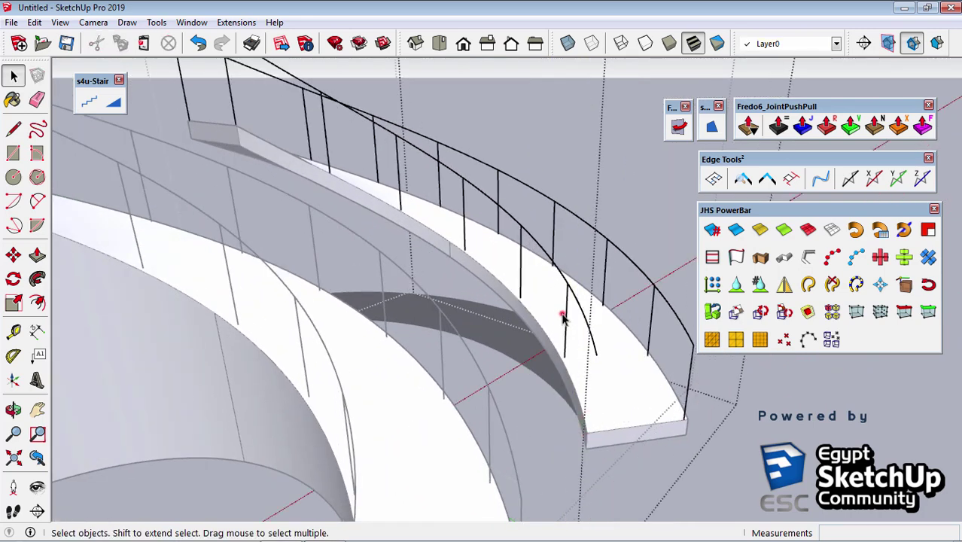
left_click(566, 318)
key("ctrl+a")
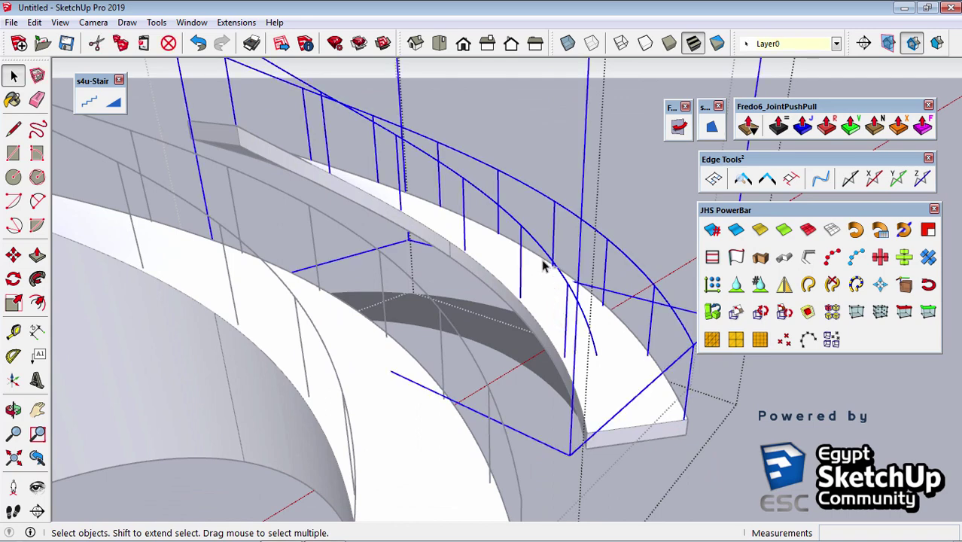
left_click(578, 239, "shift")
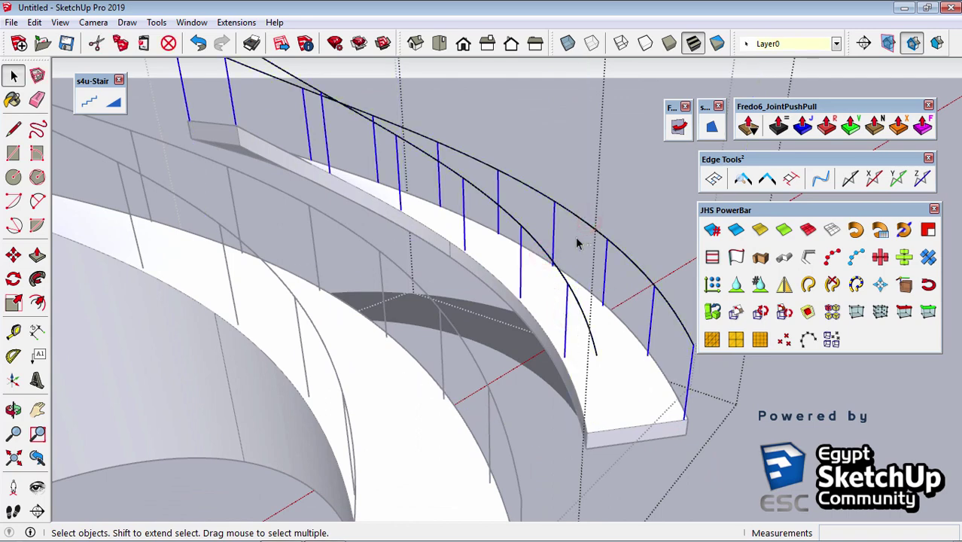
key("Delete")
mouse_move(575, 237)
middle_mouse_down()
mouse_move(483, 242)
mouse_move(380, 180)
mouse_move(353, 83)
mouse_move(388, 133)
mouse_move(492, 154)
mouse_move(563, 317)
middle_mouse_up()
left_click(482, 244)
left_click(482, 242)
- Extrude the handrail curves down 0.900 m to the ramp corner with JHS PowerBar Extrude Lines
scroll(520, 392, "up", 2)
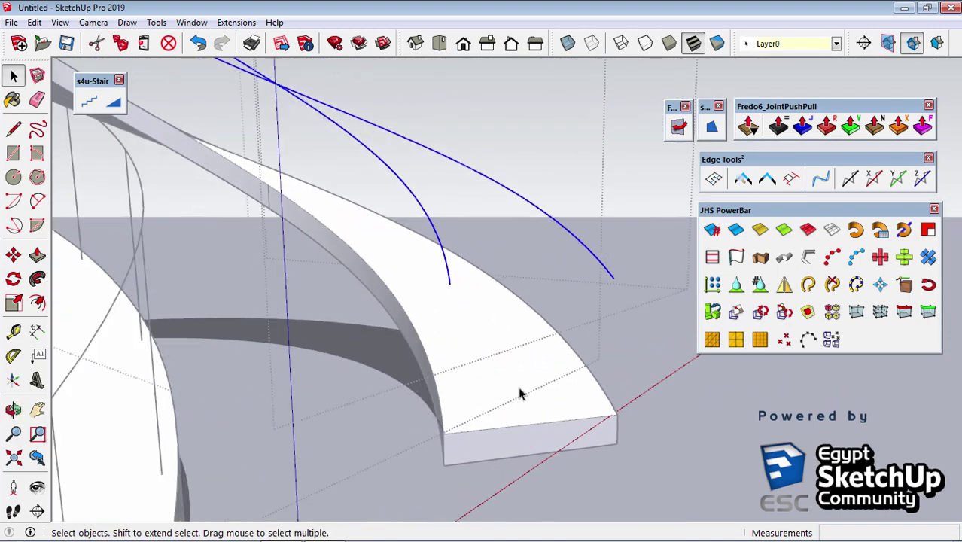
mouse_move(520, 392)
middle_mouse_down()
mouse_move(549, 403)
mouse_move(483, 397)
middle_mouse_up()
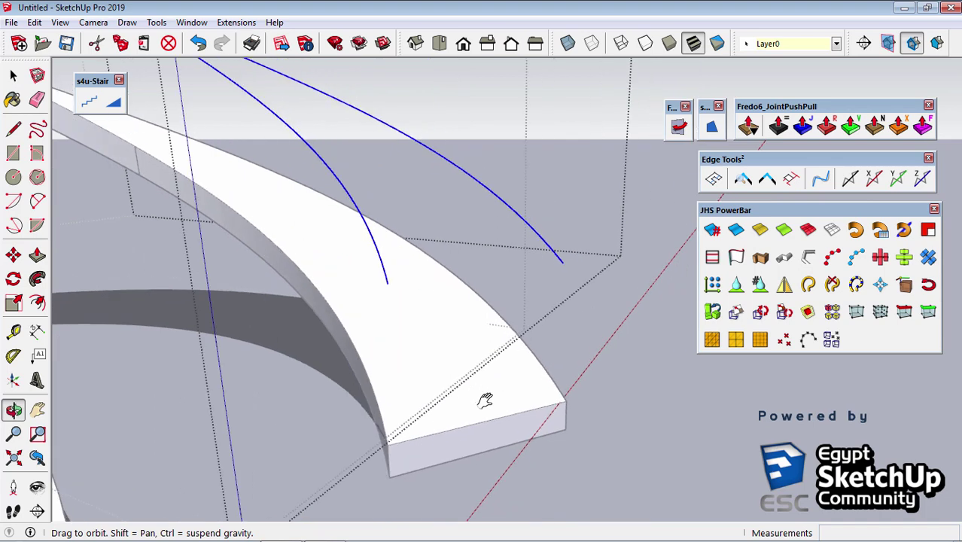
left_click(739, 263)
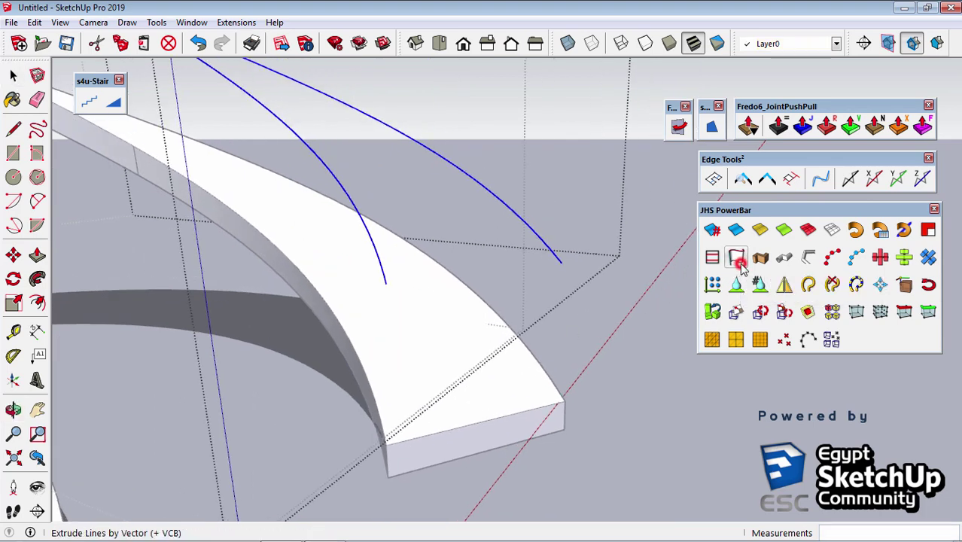
left_click(561, 263)
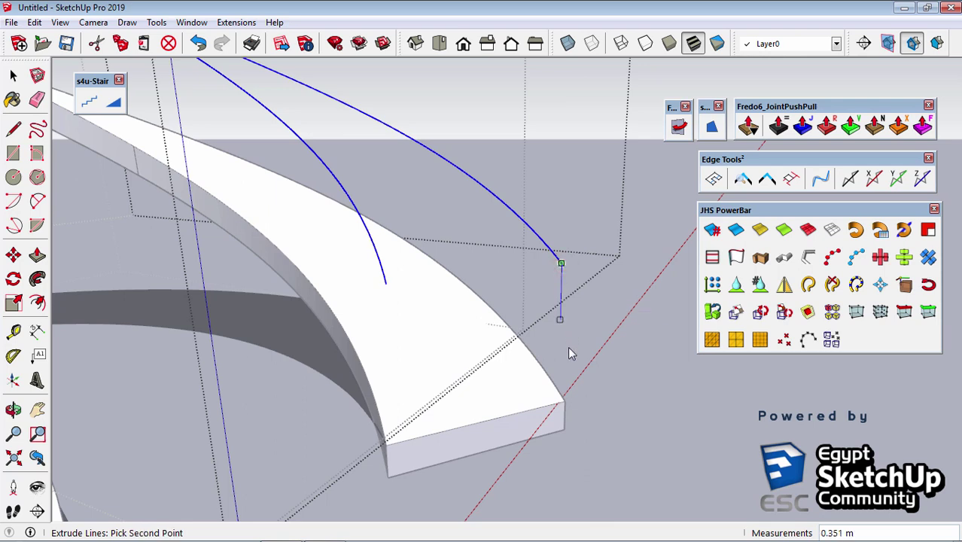
left_click(572, 404)
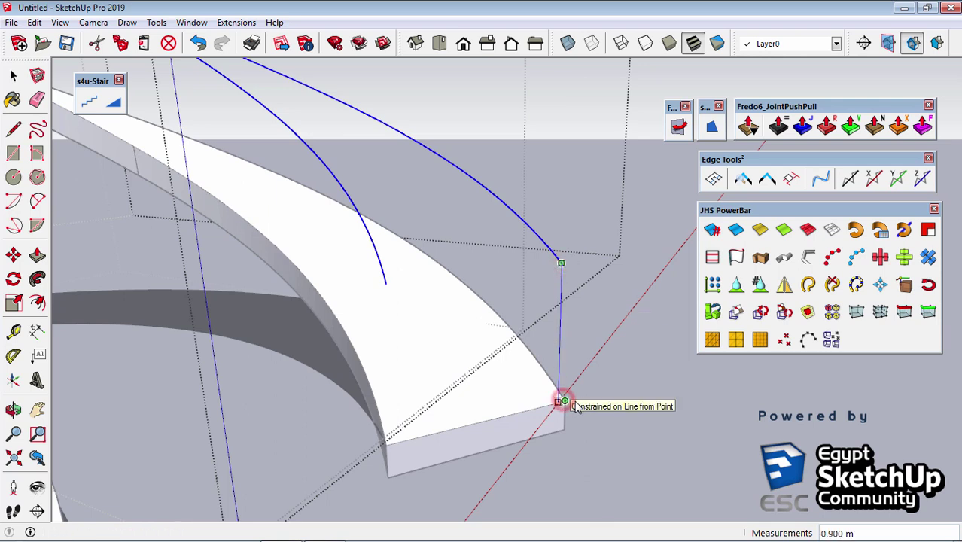
scroll(557, 376, "down", 3)
mouse_move(427, 314)
middle_mouse_down()
mouse_move(168, 309)
mouse_move(476, 339)
middle_mouse_up()
scroll(547, 343, "up", 3)
middle_click_drag(547, 343, 378, 339)
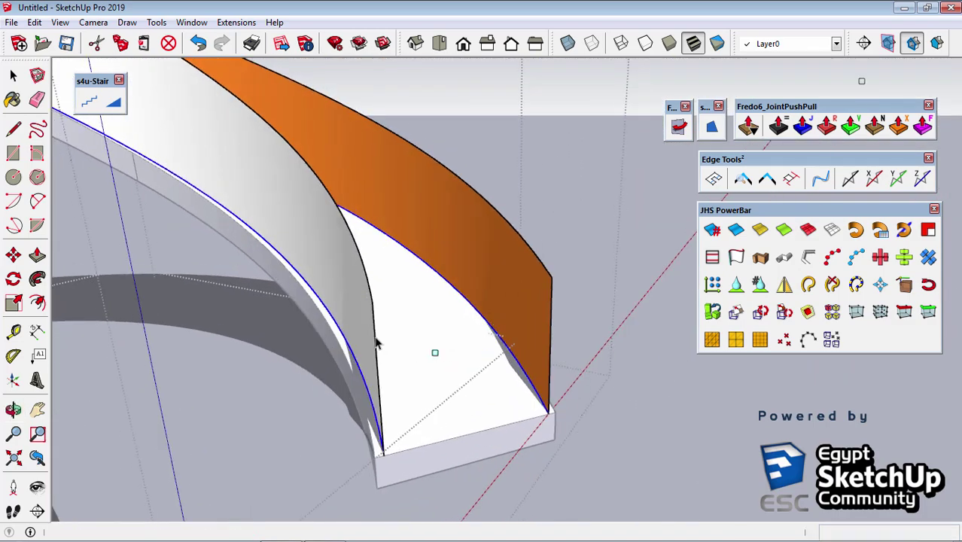
- Thicken the curved inner wall face by 0.050 m with Fredo6 Joint Push Pull
left_click(352, 284)
mouse_move(351, 284)
middle_mouse_down()
mouse_move(485, 418)
mouse_move(584, 337)
mouse_move(478, 308)
middle_mouse_up()
left_click(579, 332, "shift")
left_click(478, 308)
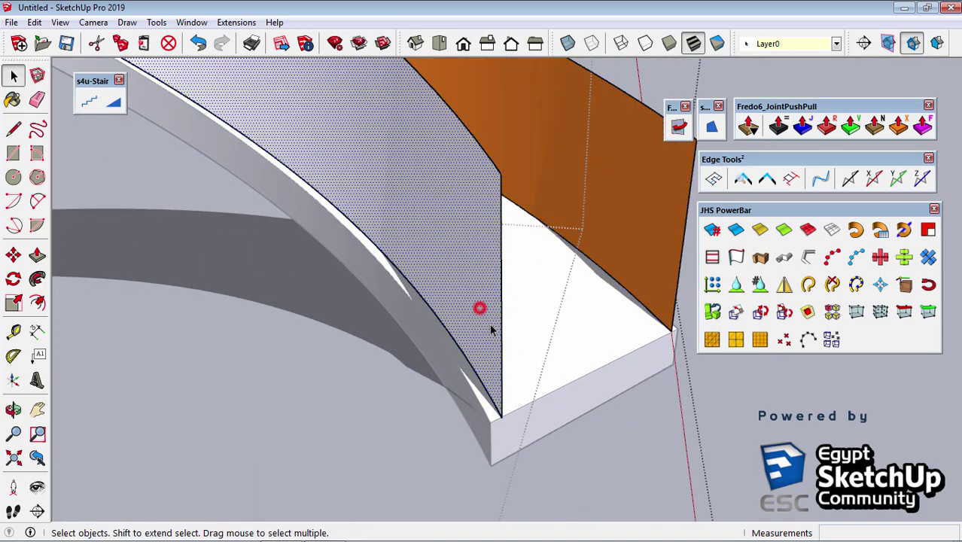
left_click(803, 128)
scroll(477, 467, "up", 2)
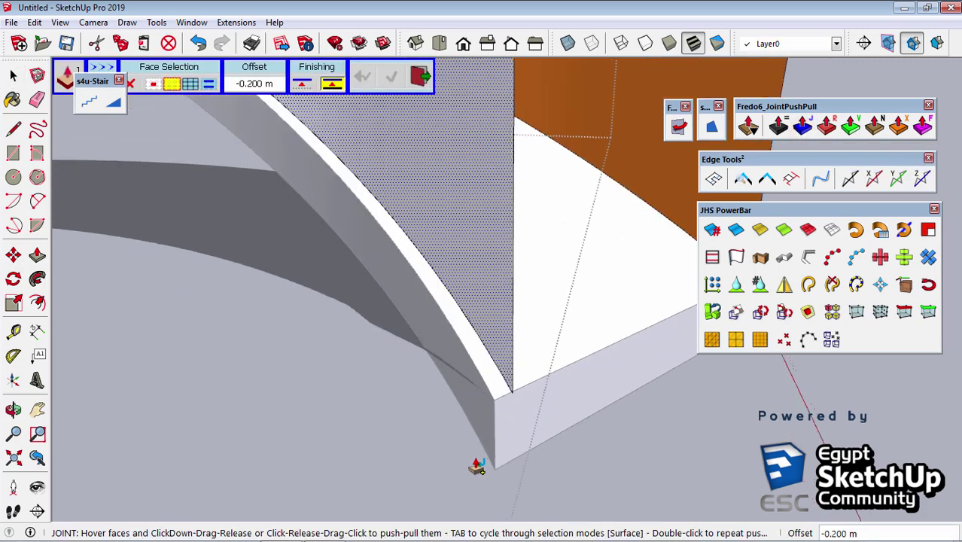
scroll(476, 466, "up", 2)
scroll(503, 409, "up", 1)
scroll(515, 378, "up", 1)
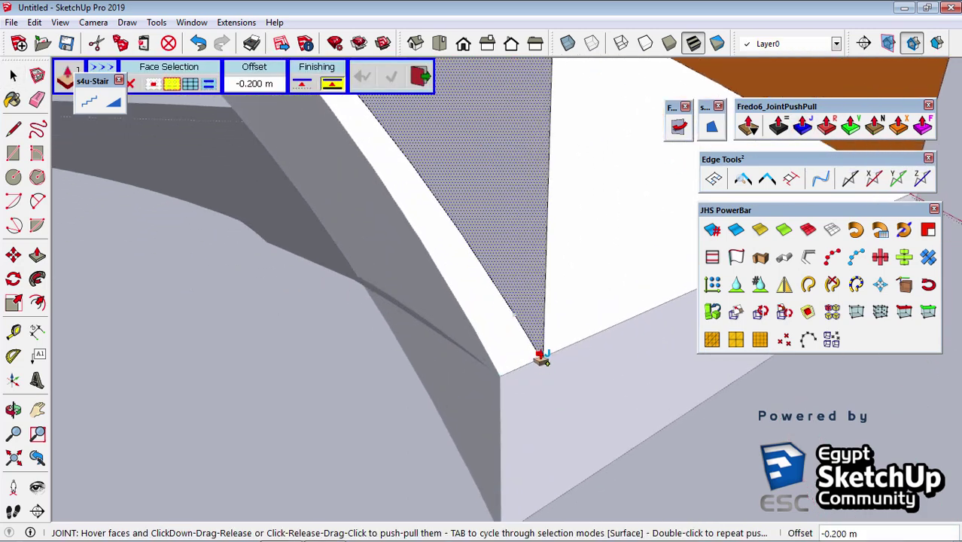
left_click_drag(540, 360, 501, 379)
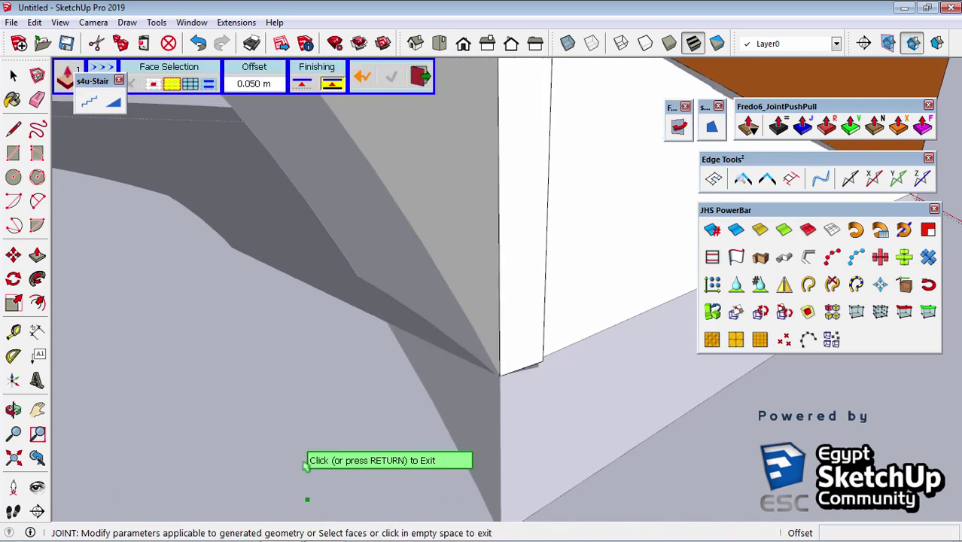
- Thicken the other curved wall face by the same 0.050 m
middle_click_drag(305, 465, 525, 332)
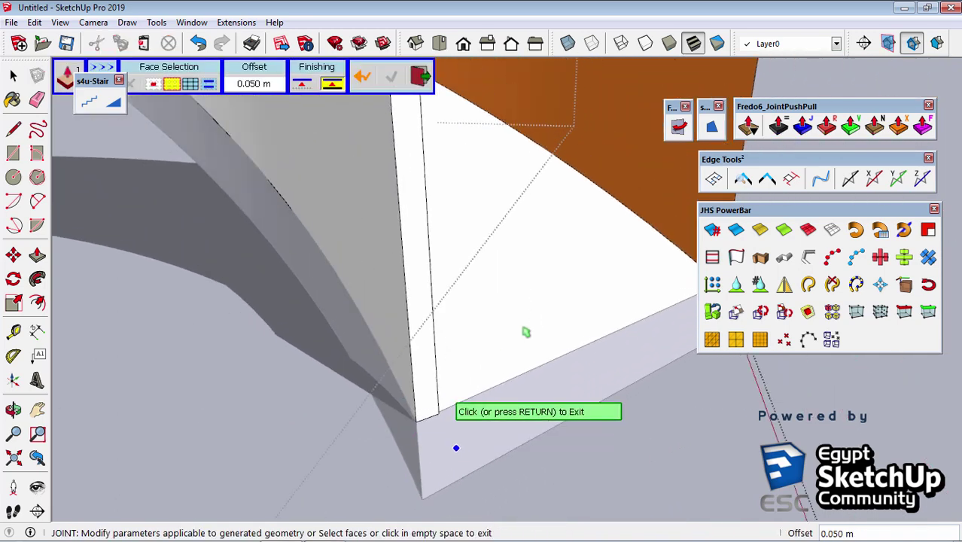
scroll(525, 332, "down", 3)
middle_click_drag(526, 350, 200, 395)
scroll(202, 343, "down", 5)
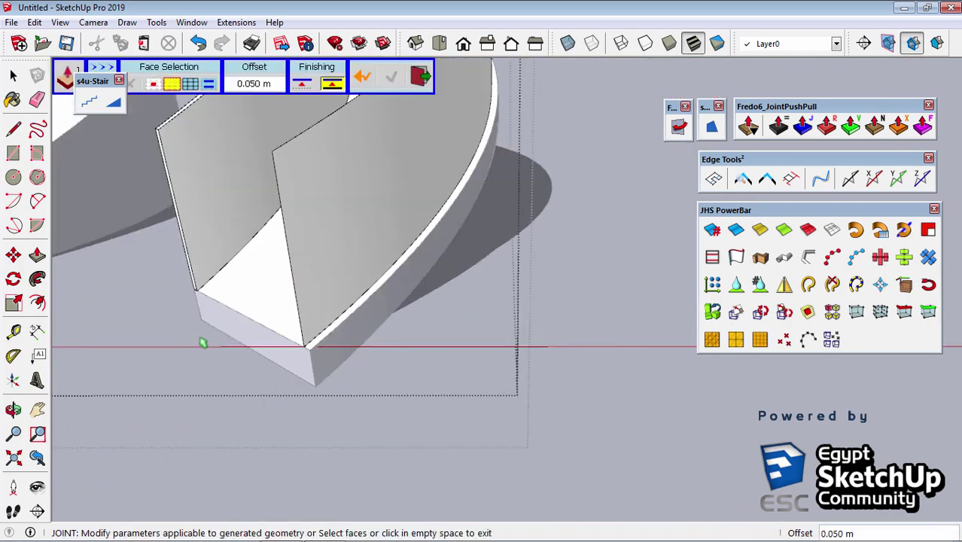
left_click(299, 287)
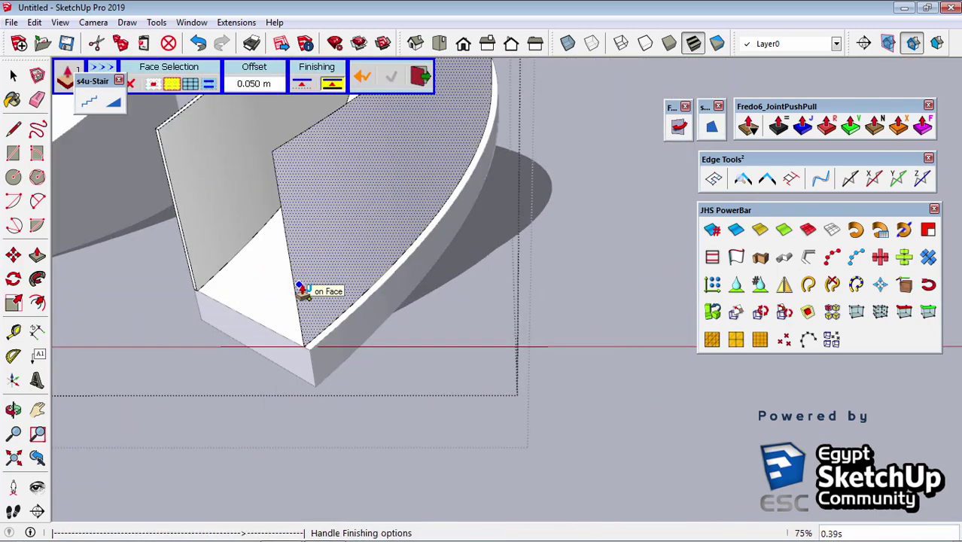
double_click(301, 290)
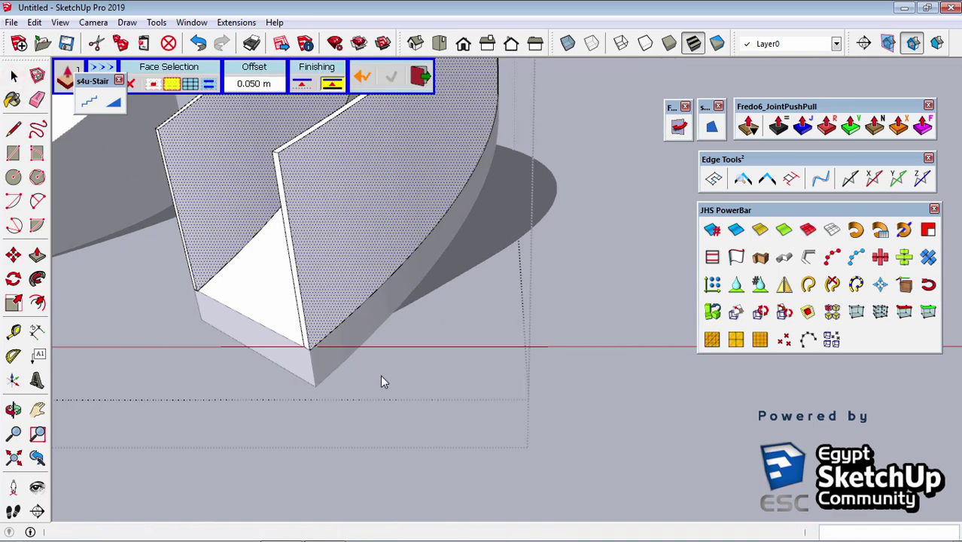
- Exit Joint Push Pull and review the finished curved walls from the side
key("space")
middle_click_drag(380, 375, 396, 416)
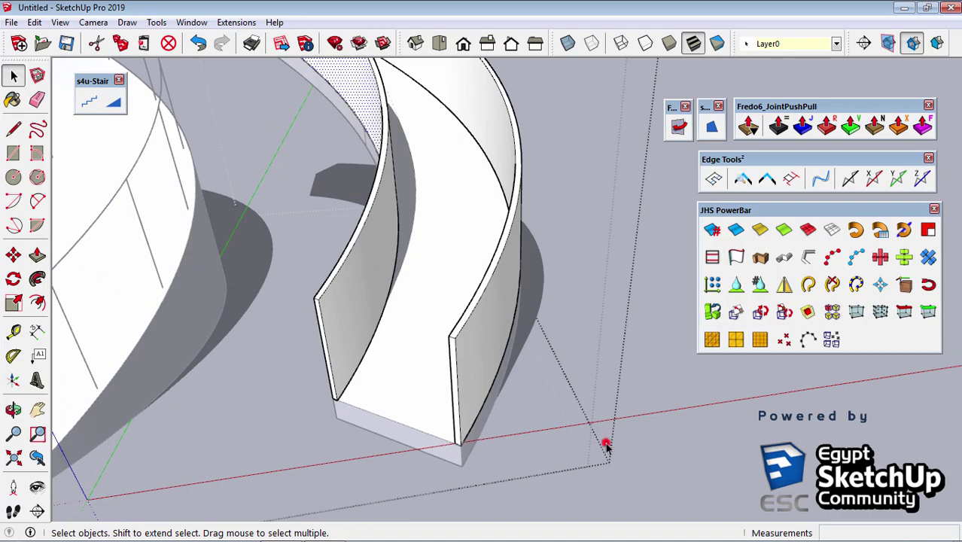
scroll(607, 444, "down", 3)
scroll(577, 384, "down", 3)
mouse_move(577, 384)
middle_mouse_down()
mouse_move(573, 184)
mouse_move(482, 305)
mouse_move(393, 280)
mouse_move(475, 293)
mouse_move(360, 329)
middle_mouse_up()
- Orbit over the stair collection to a near-horizontal view of all the ramps and stairs
scroll(359, 328, "up", 2)
scroll(376, 316, "up", 2)
scroll(406, 302, "up", 3)
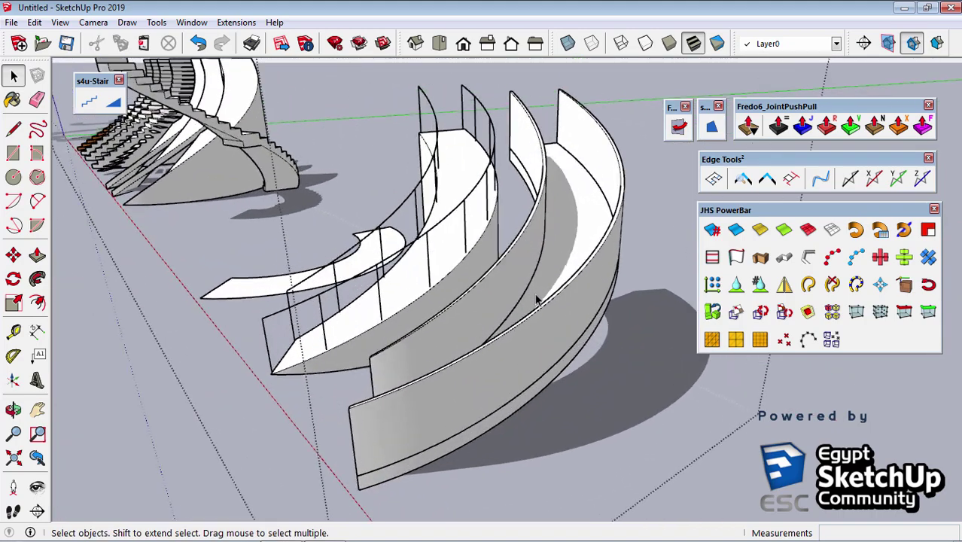
scroll(432, 285, "up", 3)
mouse_move(434, 285)
middle_mouse_down()
mouse_move(426, 188)
mouse_move(476, 188)
mouse_move(547, 307)
mouse_move(236, 332)
mouse_move(150, 307)
mouse_move(226, 317)
mouse_move(279, 303)
mouse_move(427, 305)
mouse_move(383, 400)
mouse_move(552, 277)
mouse_move(436, 459)
middle_mouse_up()
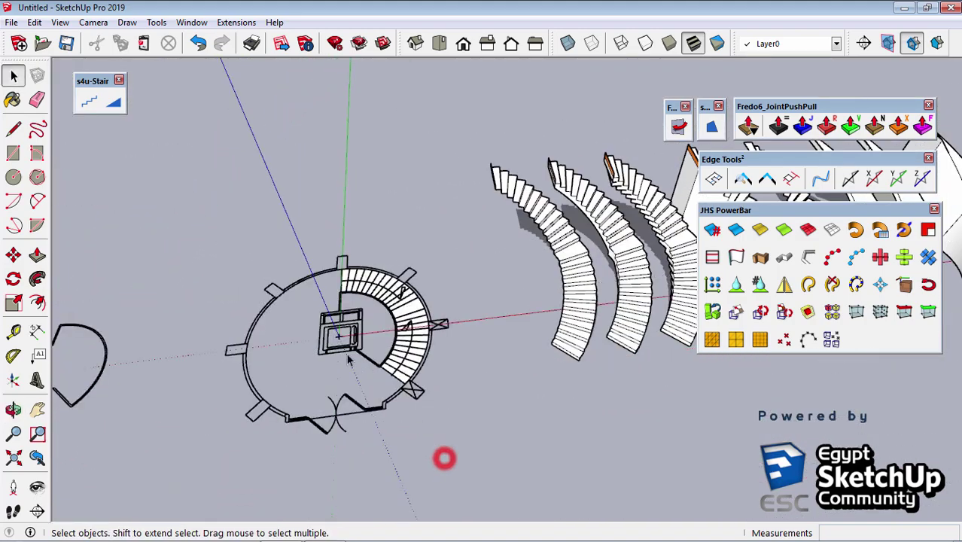
middle_click_drag(348, 360, 359, 360)
middle_click_drag(533, 213, 426, 223)
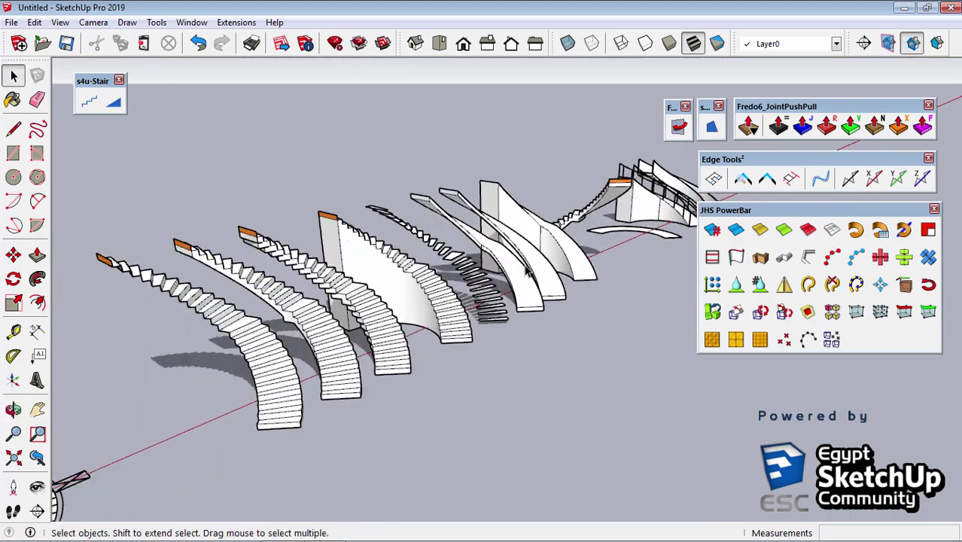
mouse_move(529, 272)
middle_mouse_down()
mouse_move(531, 311)
mouse_move(425, 396)
middle_mouse_up()
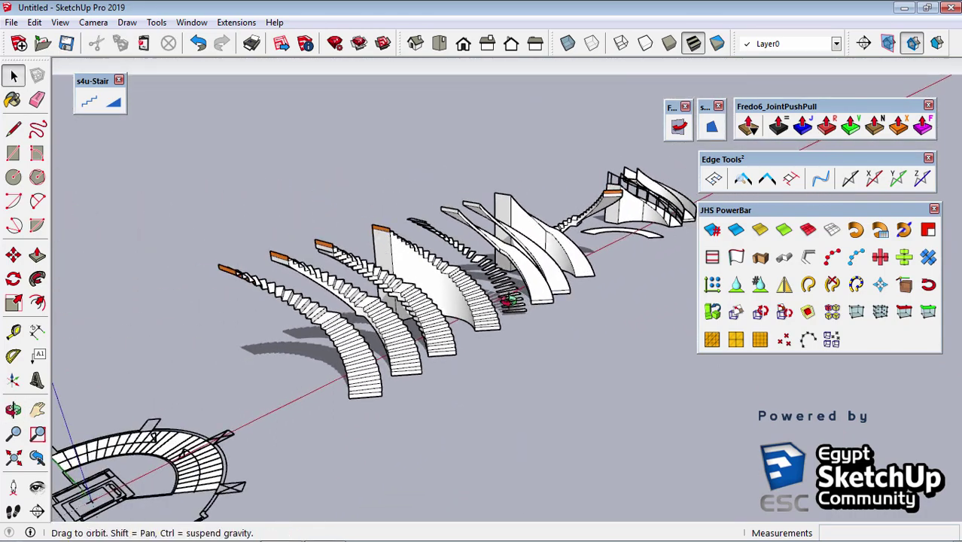